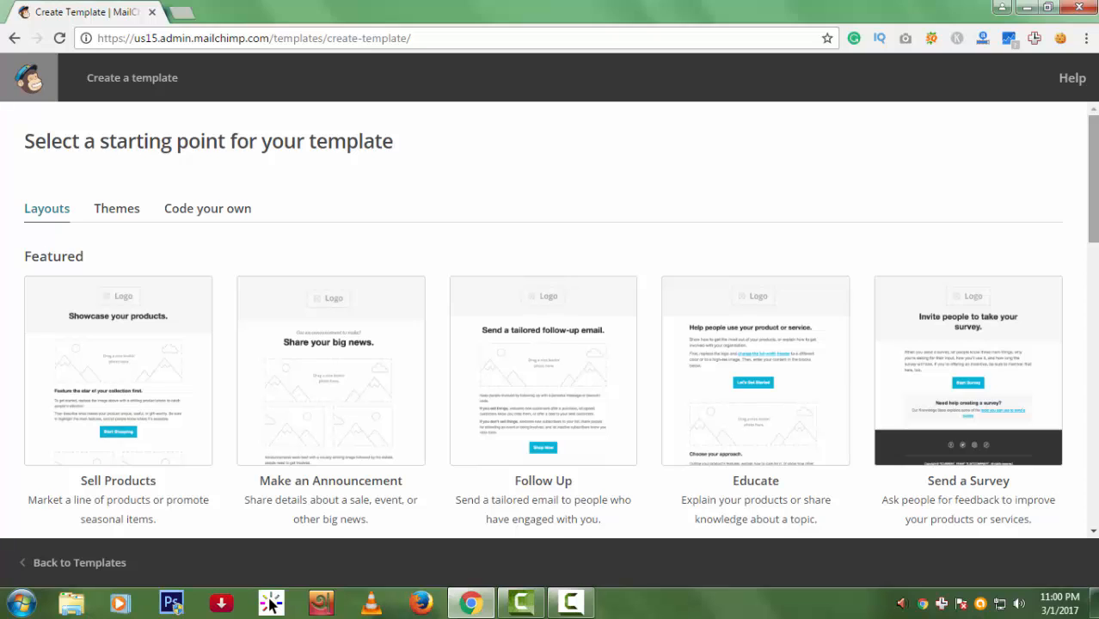
- Look through the available layouts and start a new template from the basic 1 Column layout
left_click_drag(1095, 204, 1096, 181)
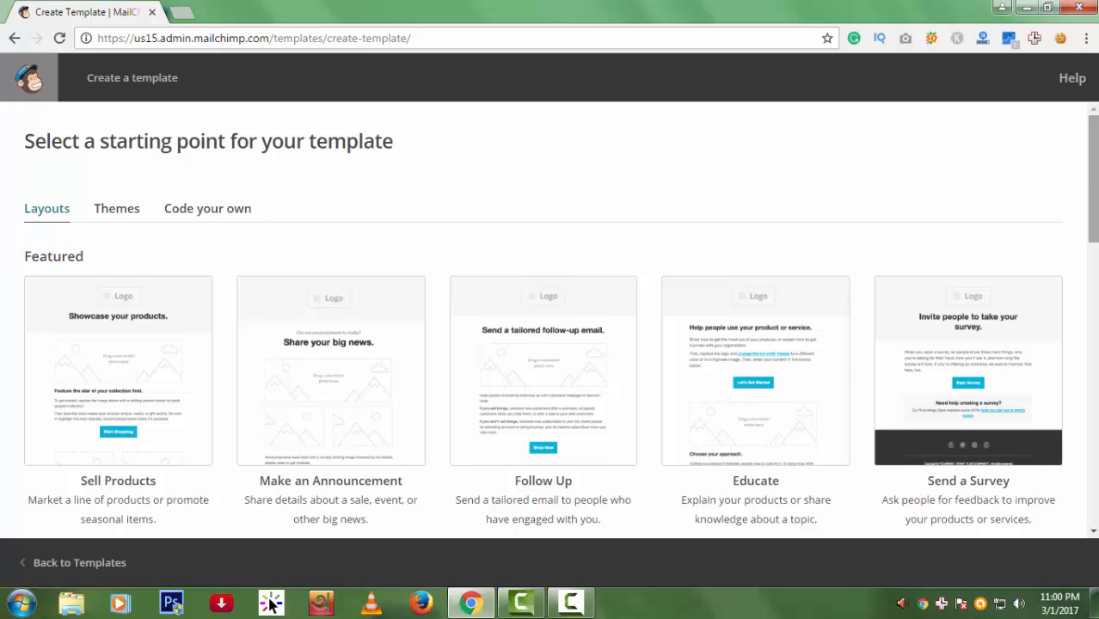
left_click_drag(1095, 165, 1094, 458)
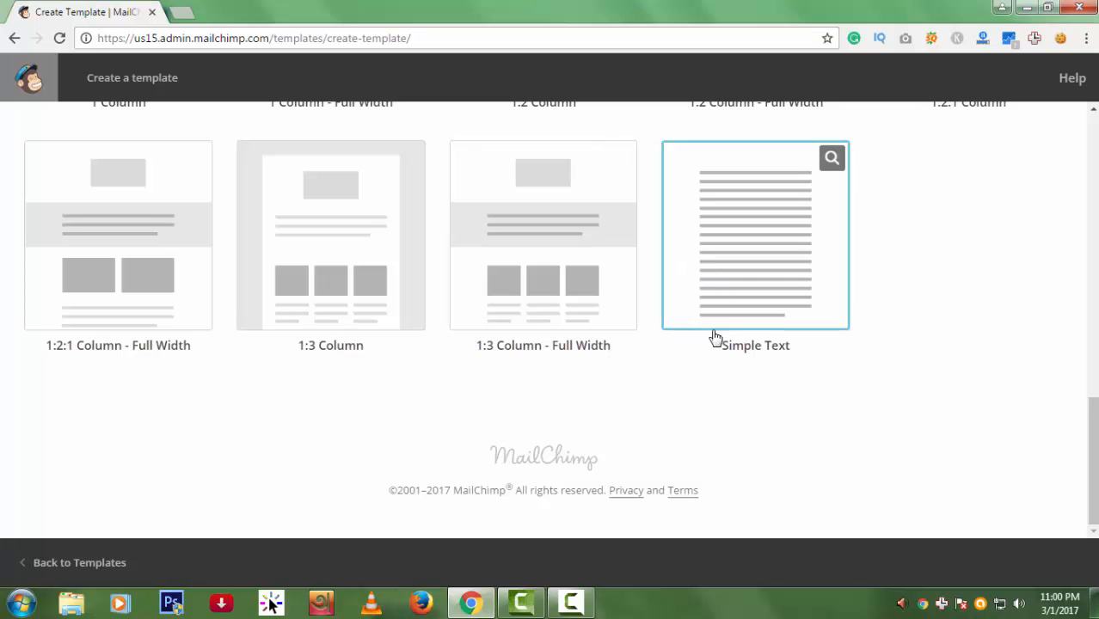
left_click_drag(1086, 466, 1091, 216)
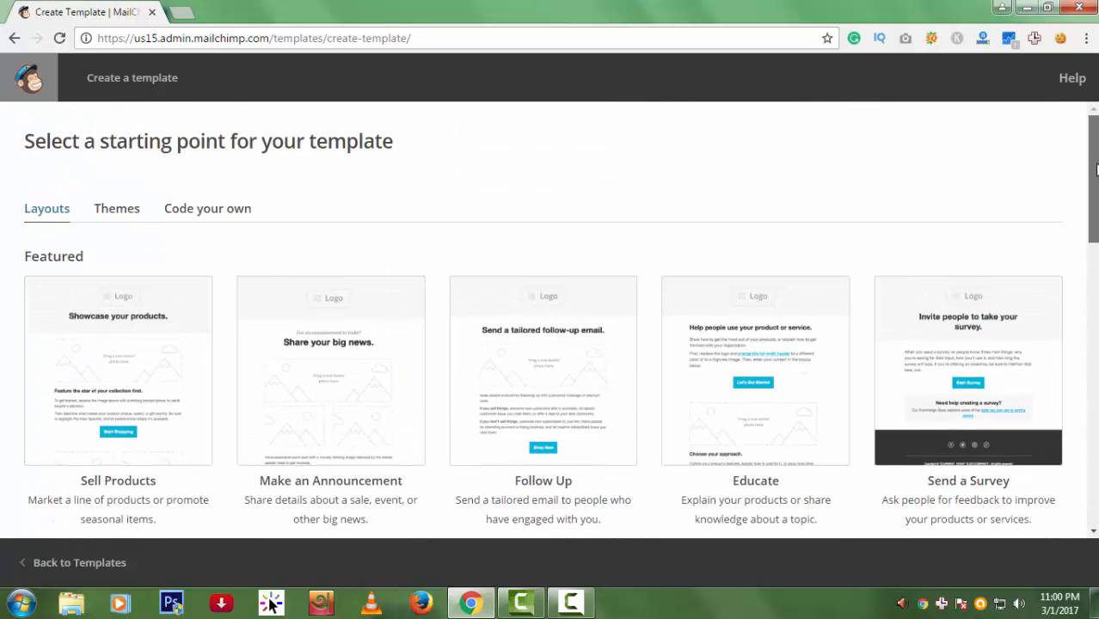
left_click_drag(1097, 170, 1088, 298)
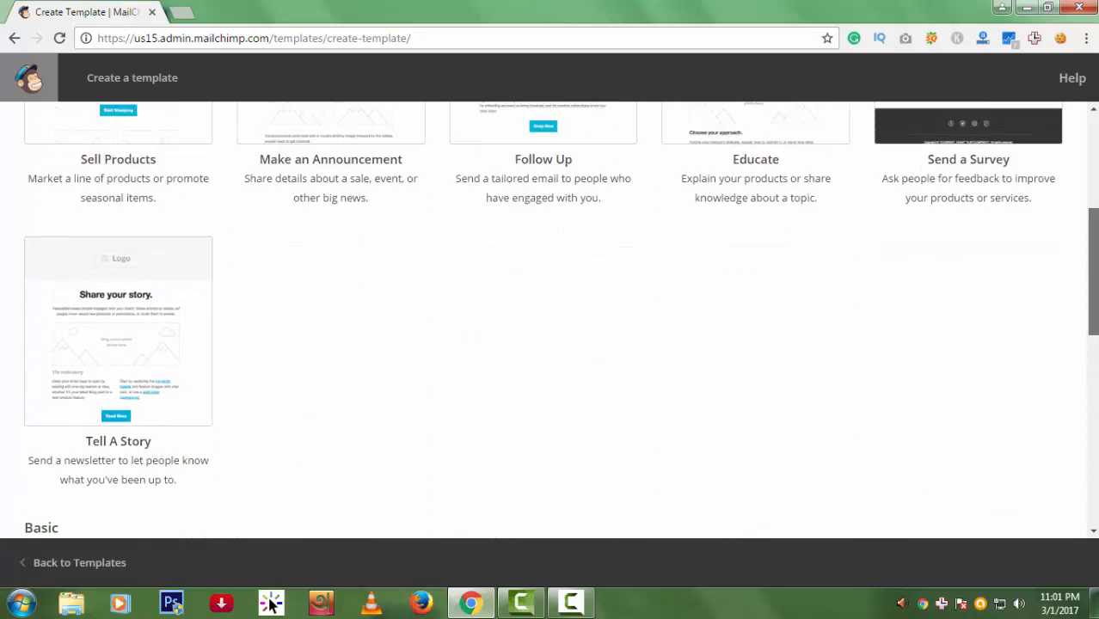
scroll(551, 318, "up", 4)
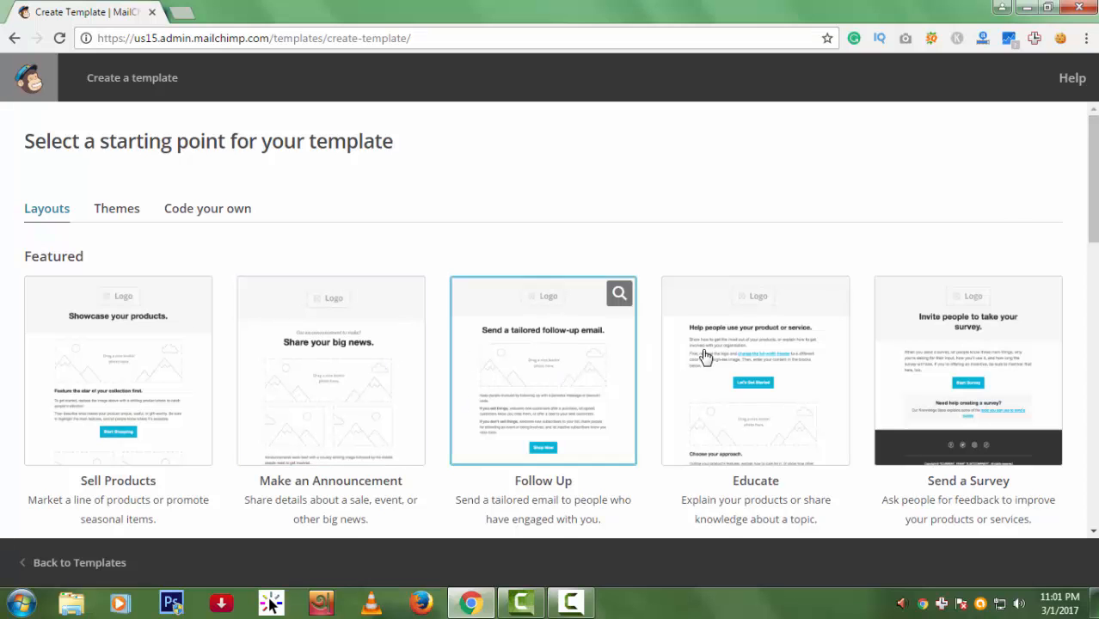
left_click_drag(1090, 158, 1091, 371)
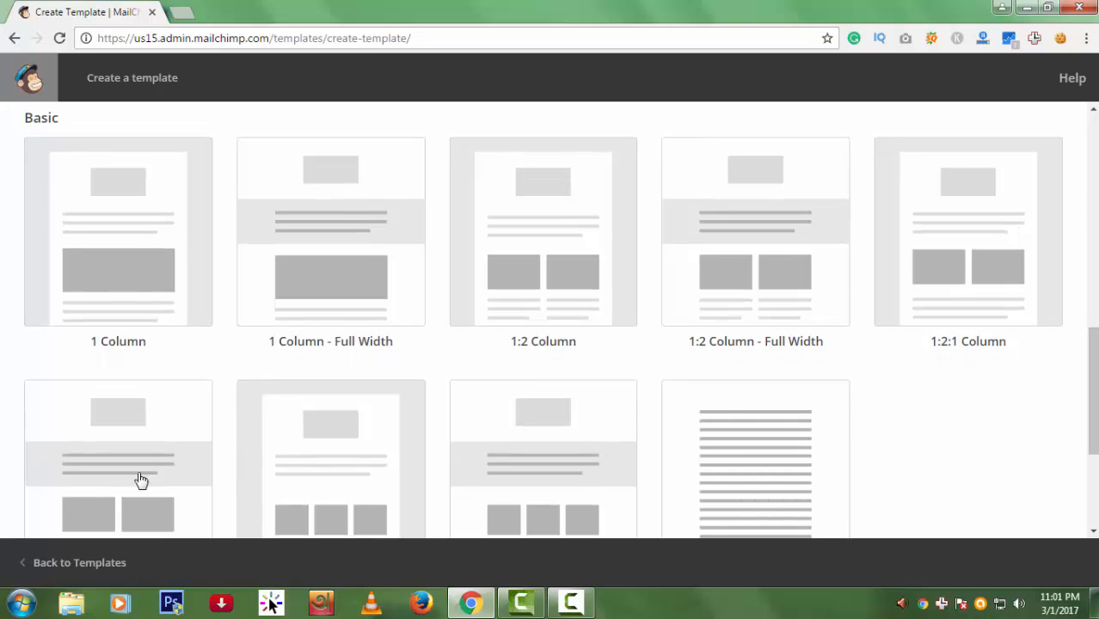
left_click(153, 249)
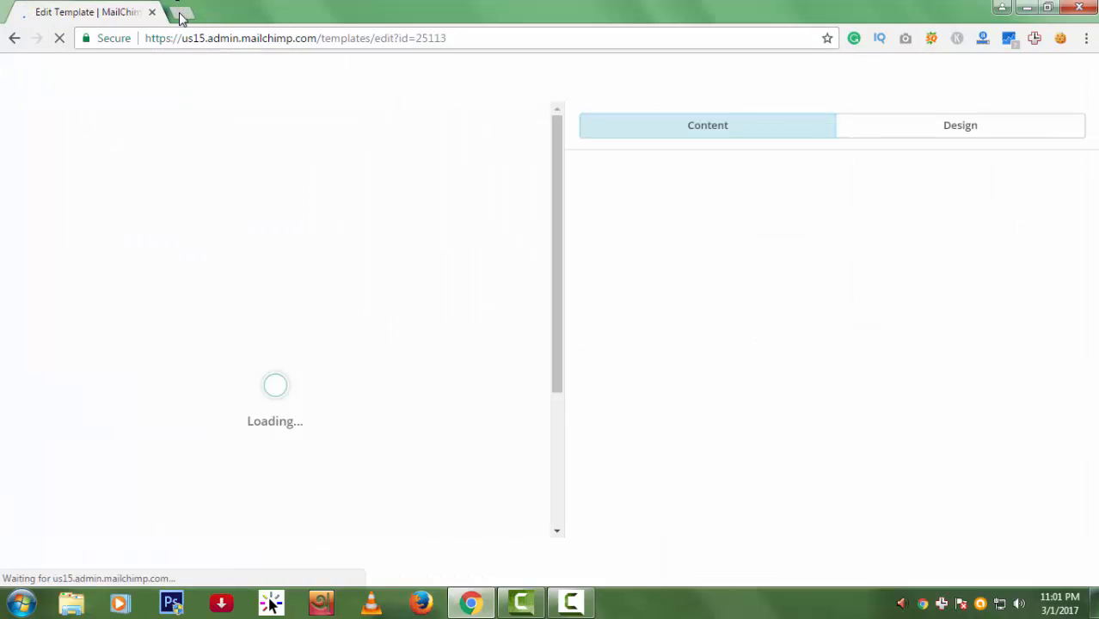
- Search the web for "lorem ipsum" in a new browser tab, keeping the template editor open
left_click(179, 9)
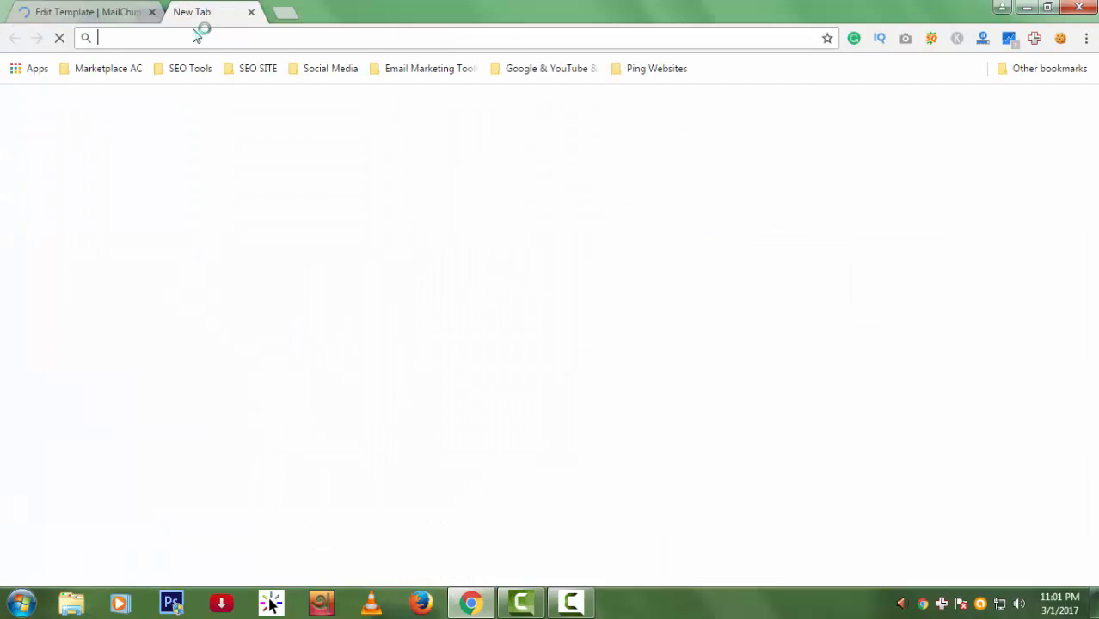
left_click(121, 11)
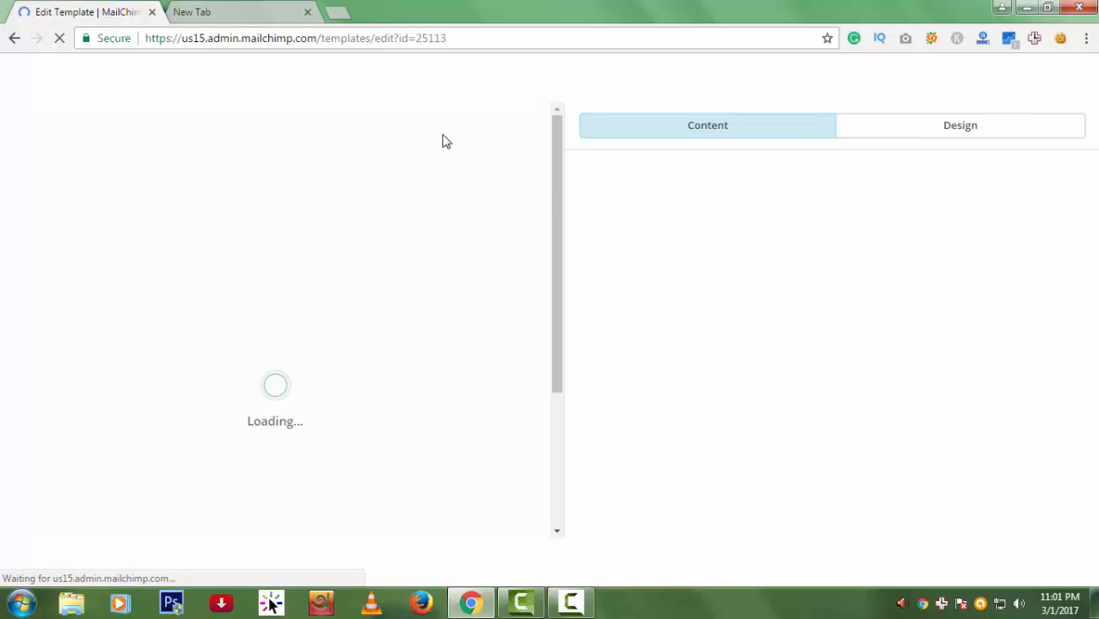
left_click(230, 12)
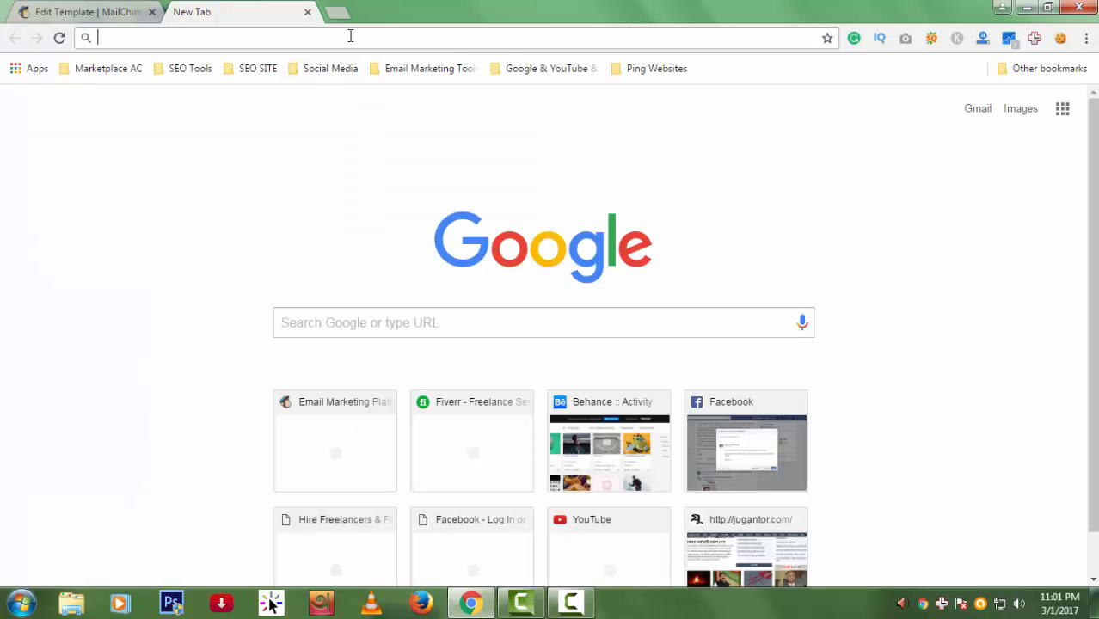
type("lorem ipsum")
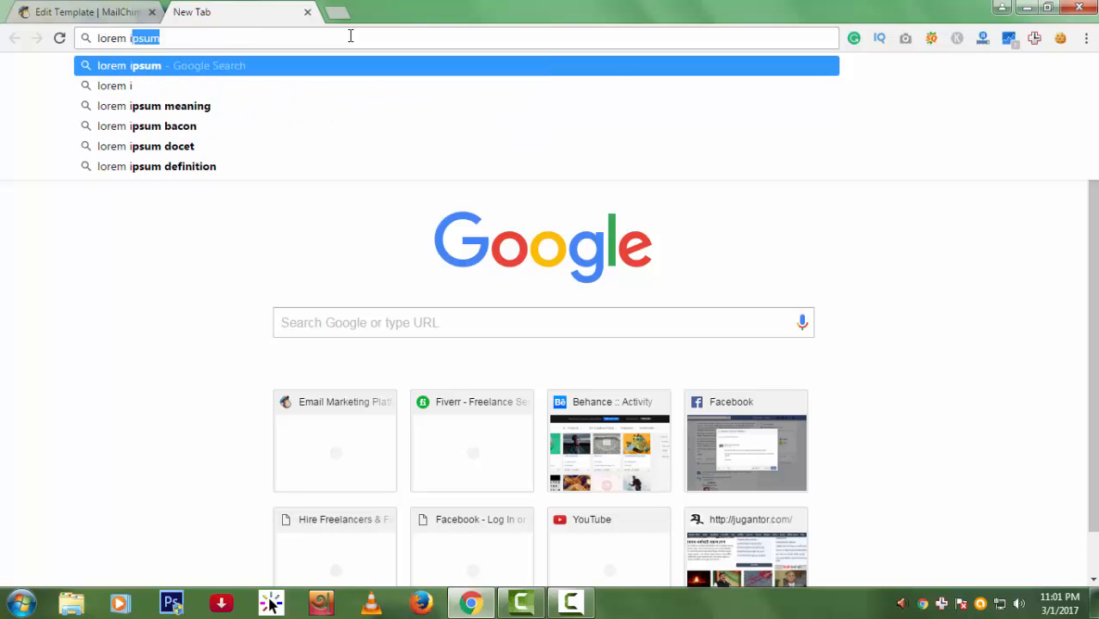
key("Return")
- Return to the template editor, set the page background to a muted dusty pink, and save the page design
key("ctrl+Tab")
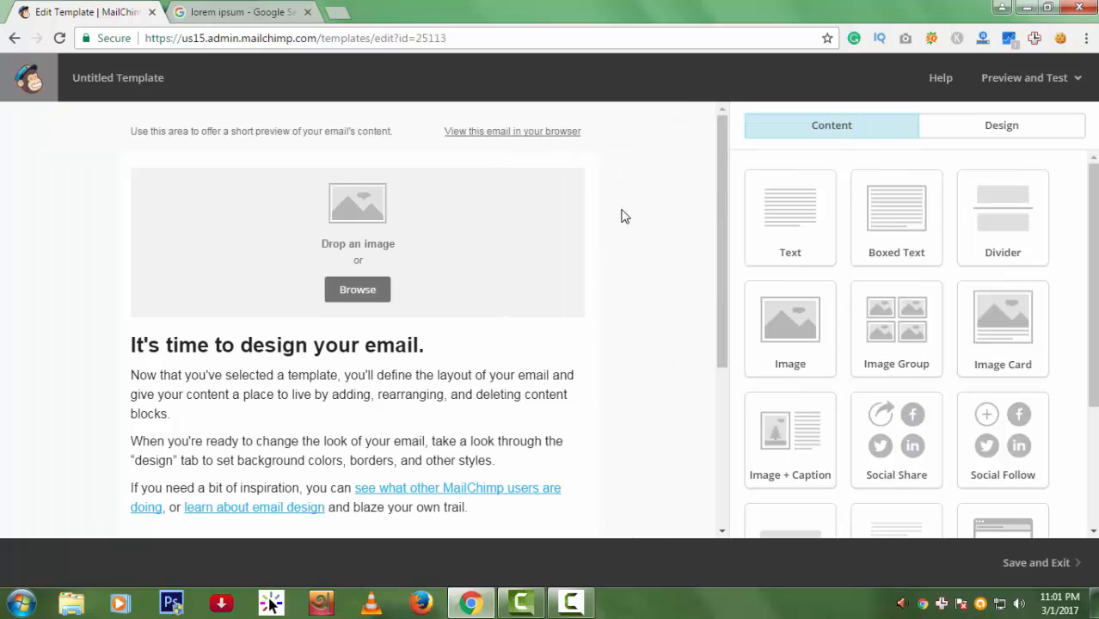
left_click(973, 135)
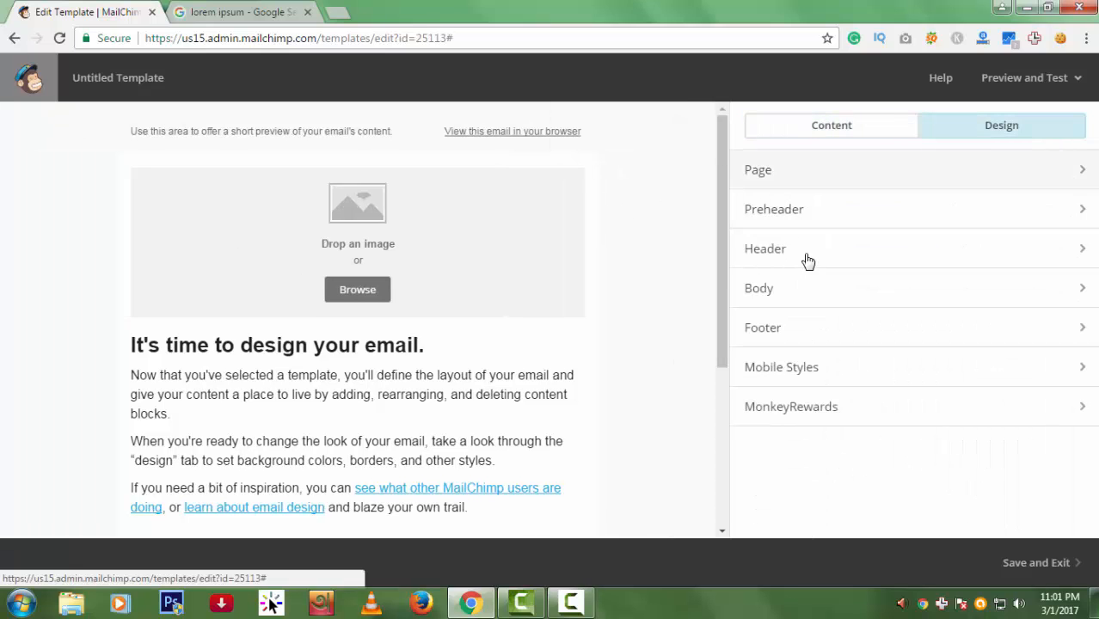
left_click(800, 171)
left_click(822, 231)
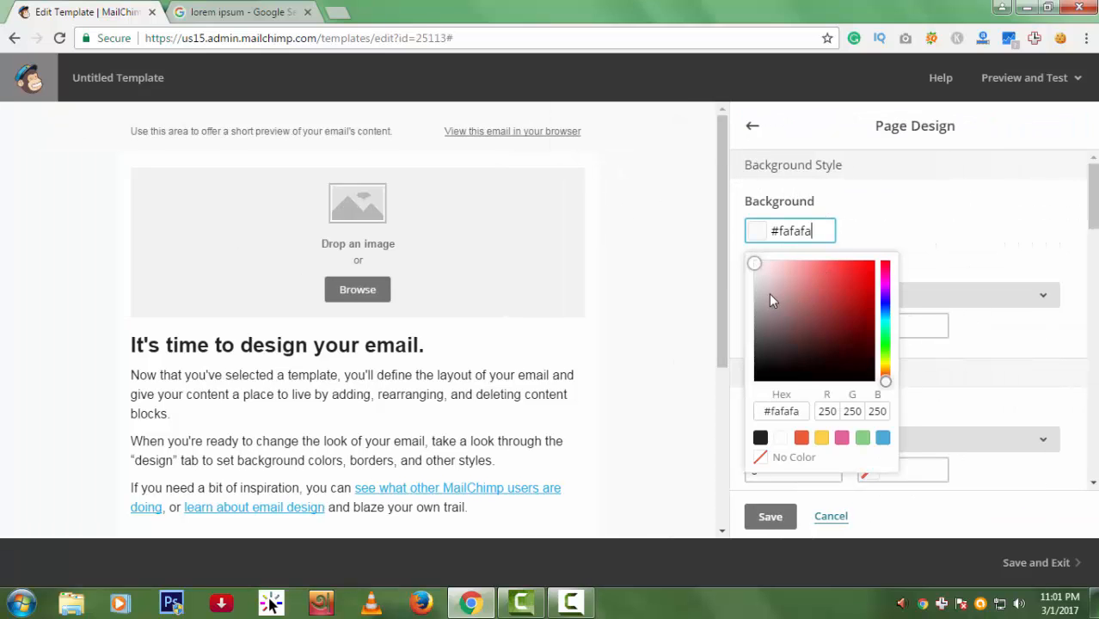
left_click(772, 300)
left_click(783, 516)
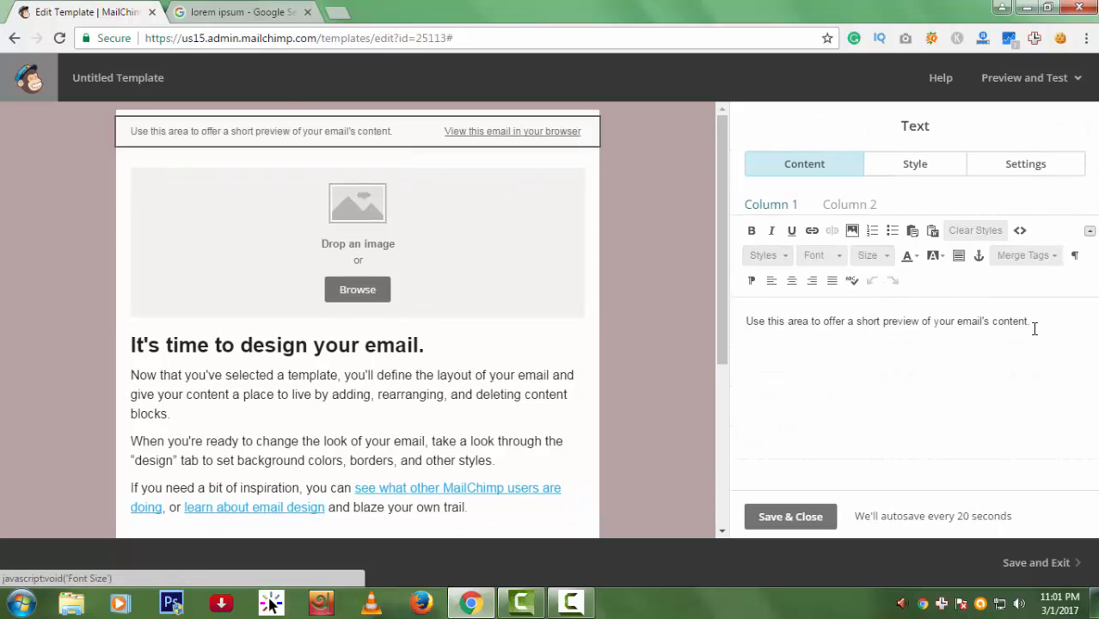
- Delete the email preview sentence from the first column of the preheader text block
left_click_drag(1035, 327, 710, 311)
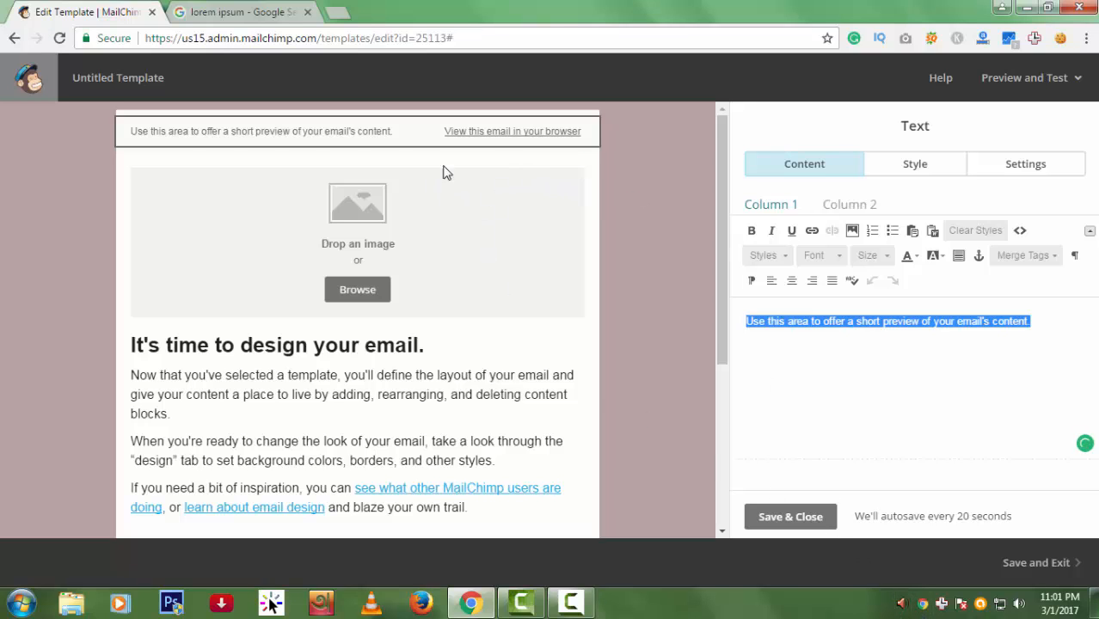
key("Delete")
left_click(640, 285)
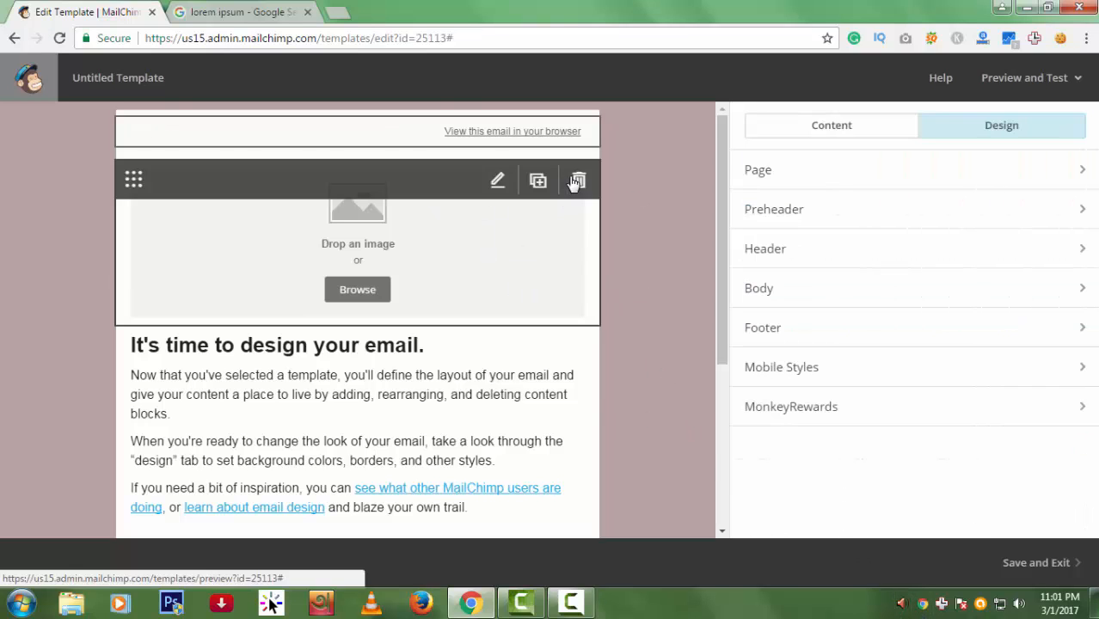
- Delete the header's image placeholder block and the footer's social icons block from the template
left_click(578, 181)
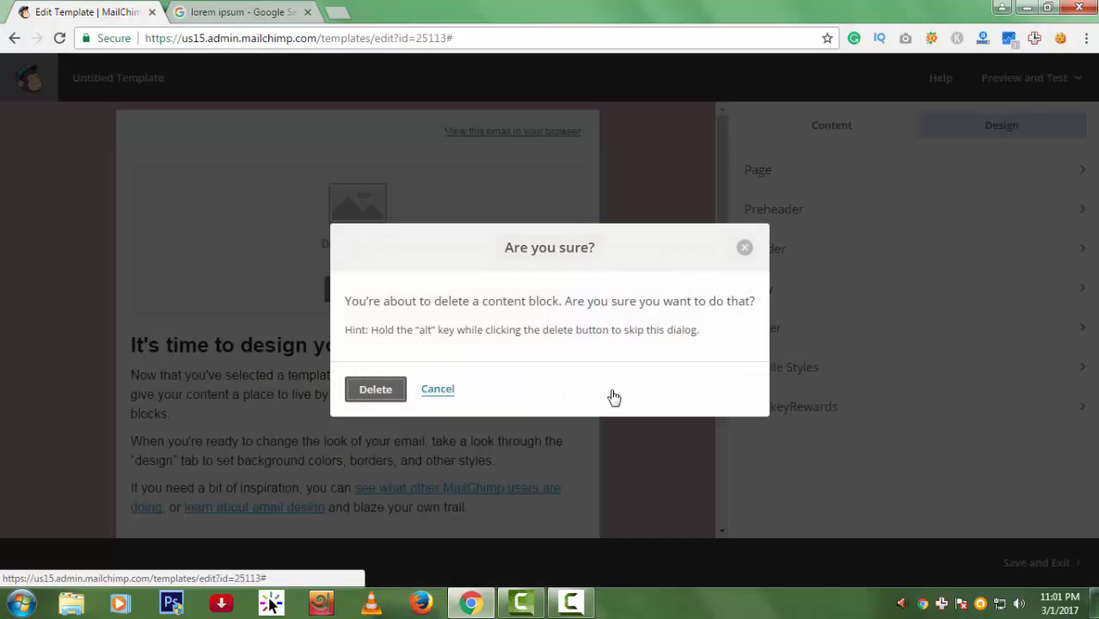
left_click(370, 396)
scroll(495, 361, "down", 2)
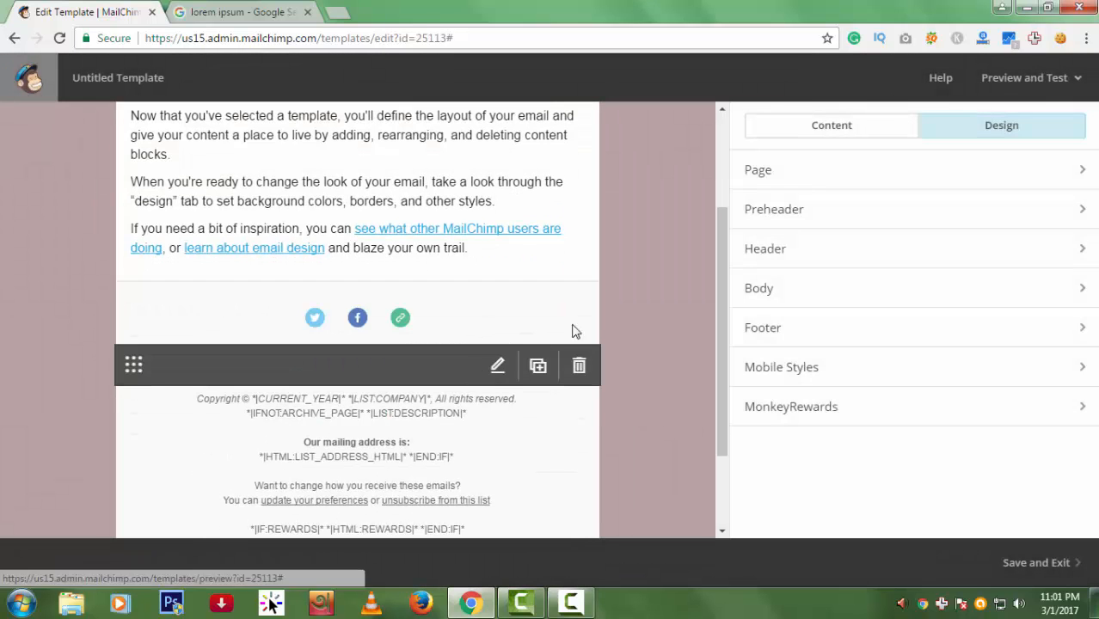
left_click(581, 313)
left_click(383, 393)
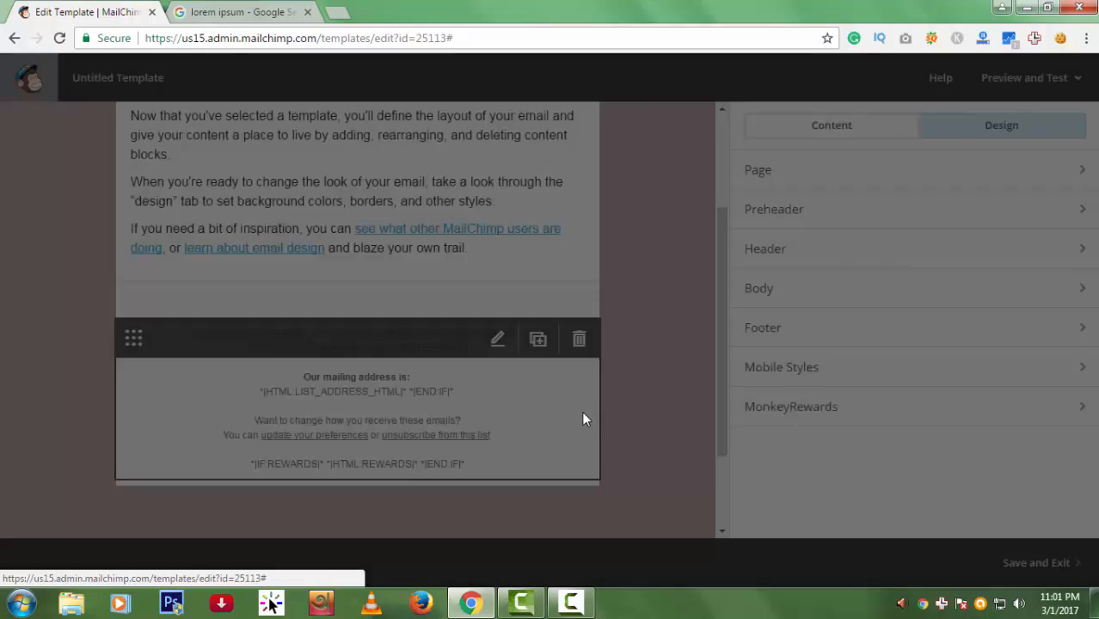
- Add a text block to the empty header area and replace its placeholder text with "Table Of Content"
left_click(831, 129)
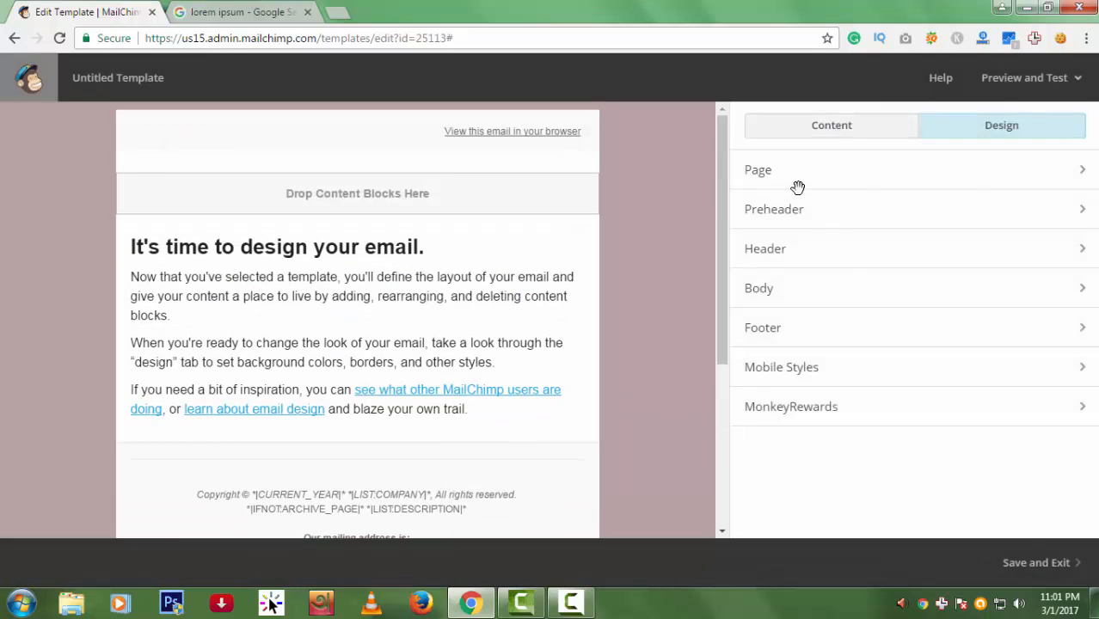
left_click_drag(801, 210, 451, 198)
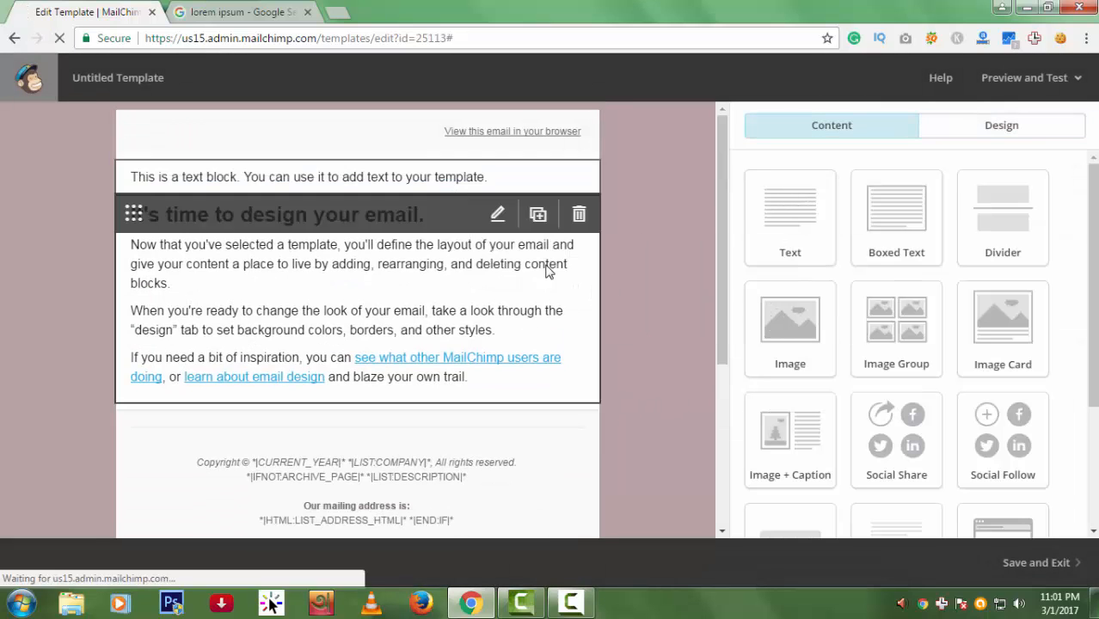
left_click_drag(1062, 298, 770, 300)
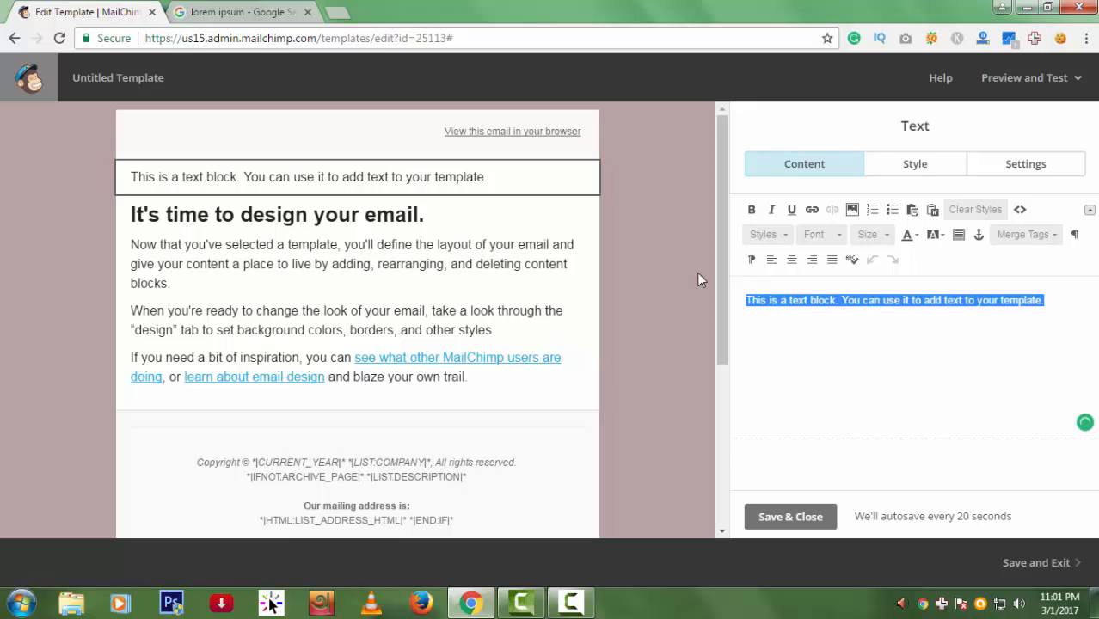
key("BackSpace")
type("Table ")
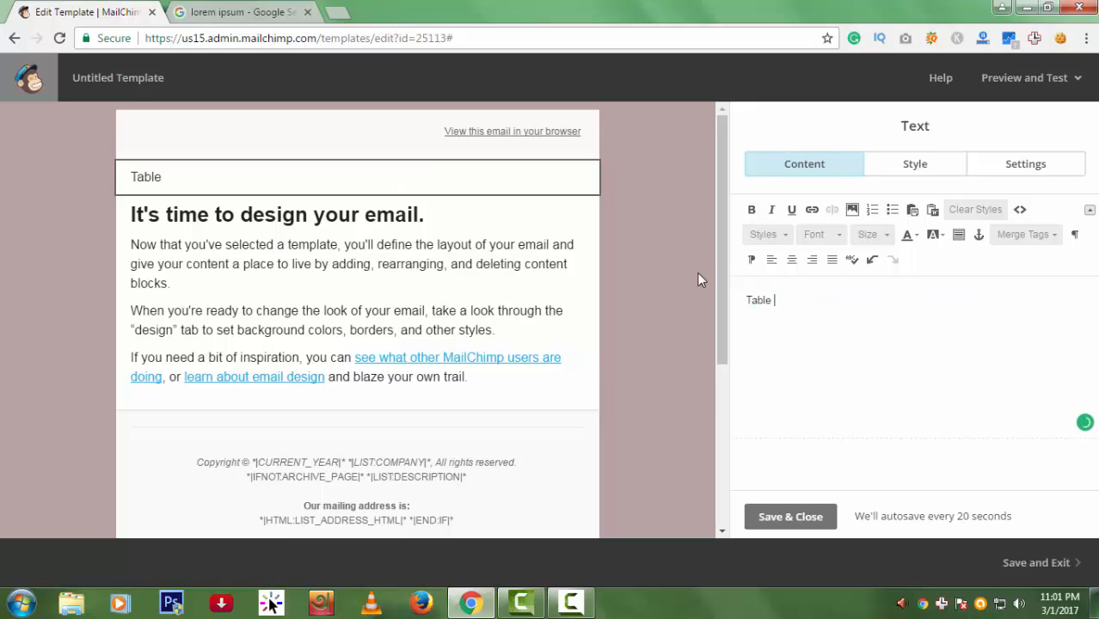
type("Of COnten")
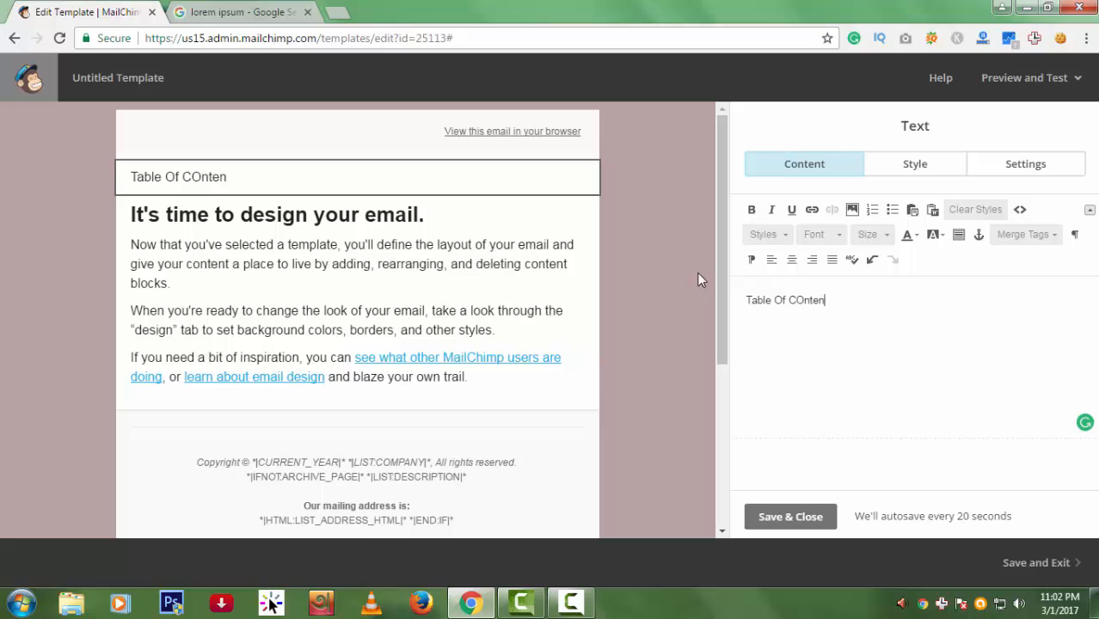
key("BackSpace")
key("BackSpace")
key("BackSpace")
key("BackSpace")
key("BackSpace")
type("ontent")
- Center the "Table Of Content" heading, make it bold, and set its font size to 24
left_click_drag(876, 316, 663, 288)
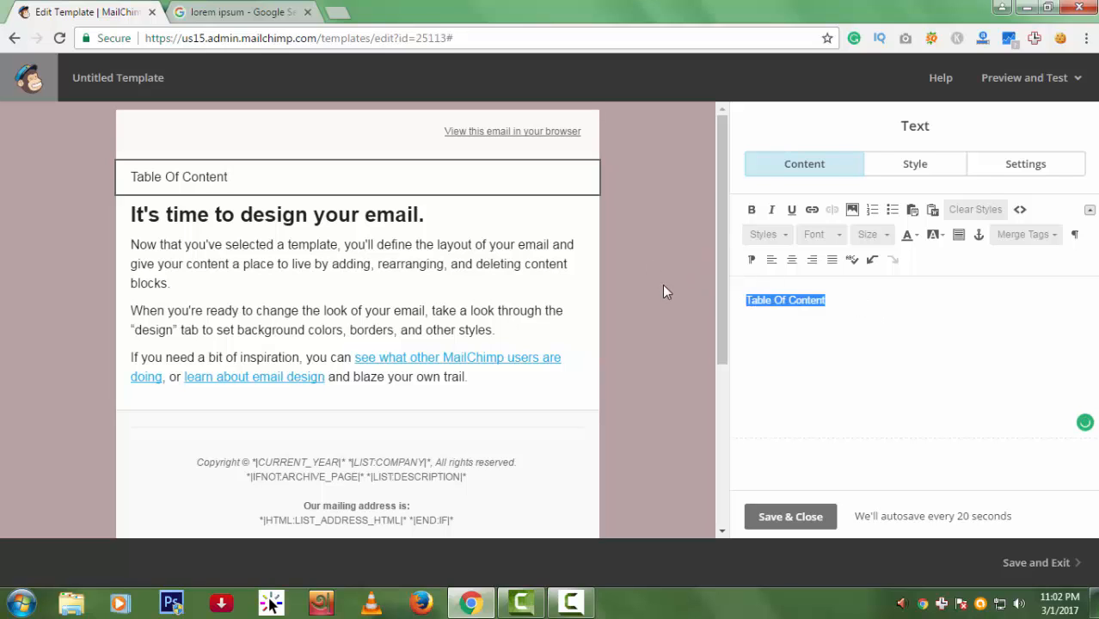
left_click(792, 259)
left_click(759, 214)
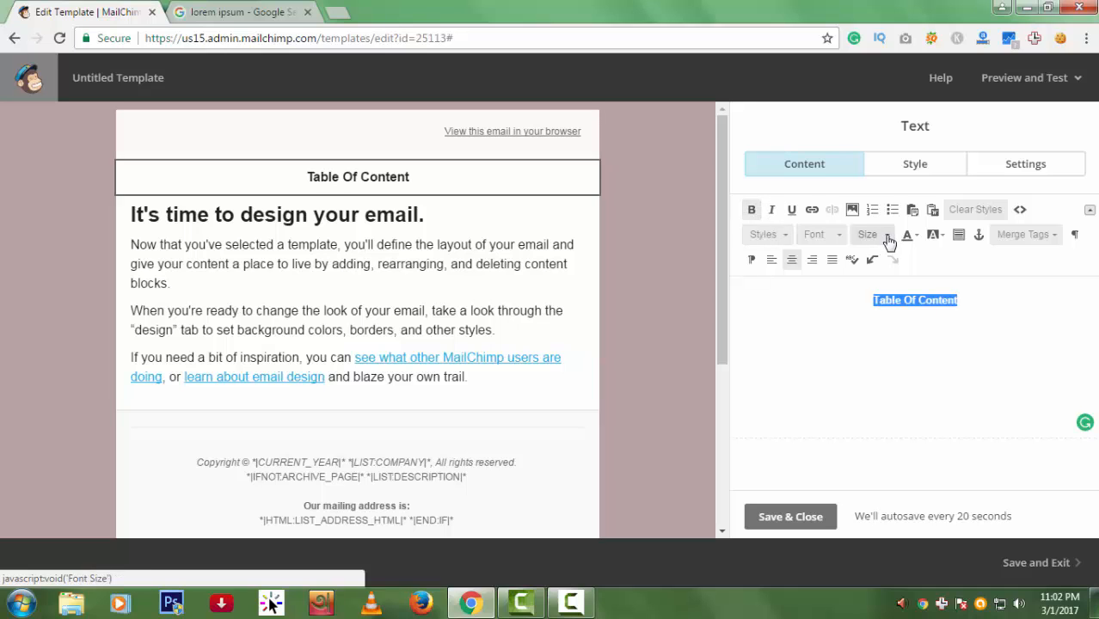
left_click(886, 238)
left_click(878, 347)
- Change the heading's font to Lato at size 25, and save and close the text block
left_click(839, 237)
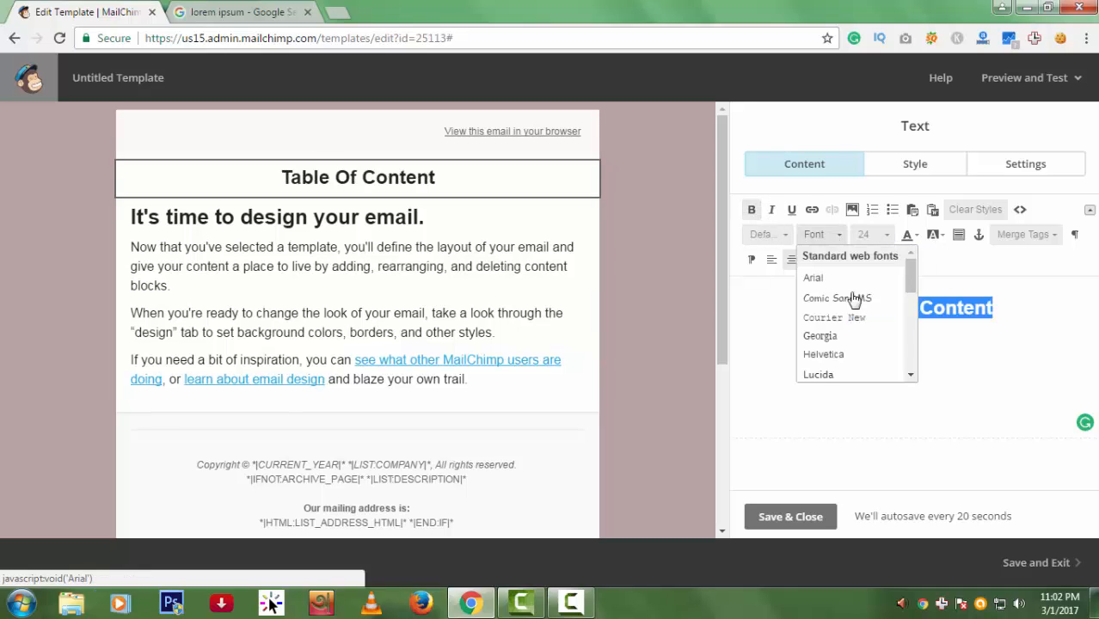
scroll(834, 340, "down", 5)
left_click(816, 357)
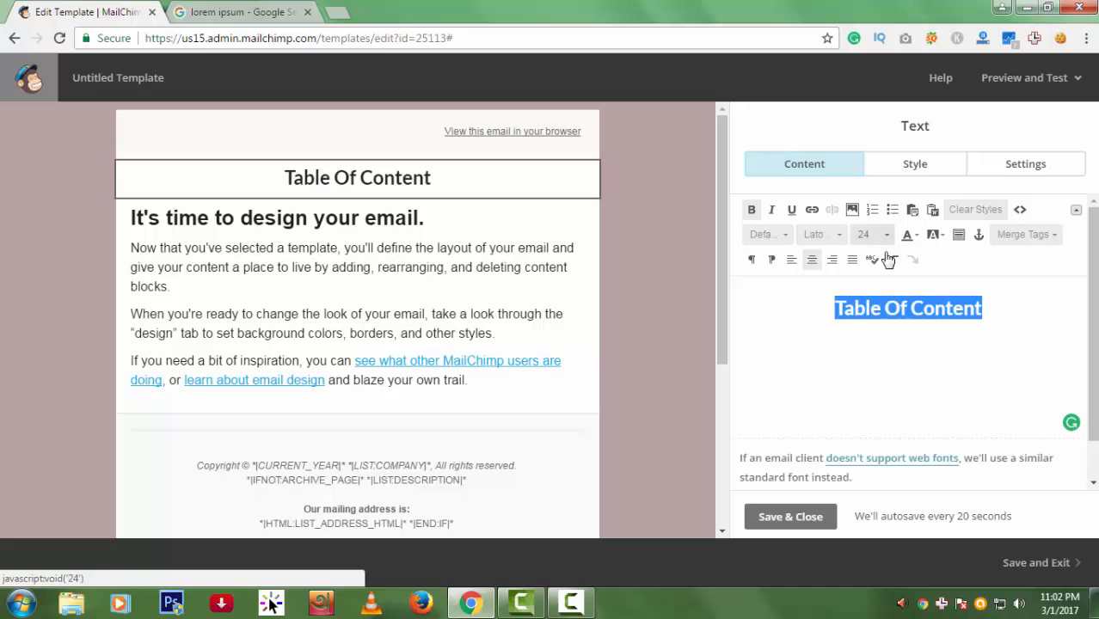
left_click(873, 234)
left_click(887, 347)
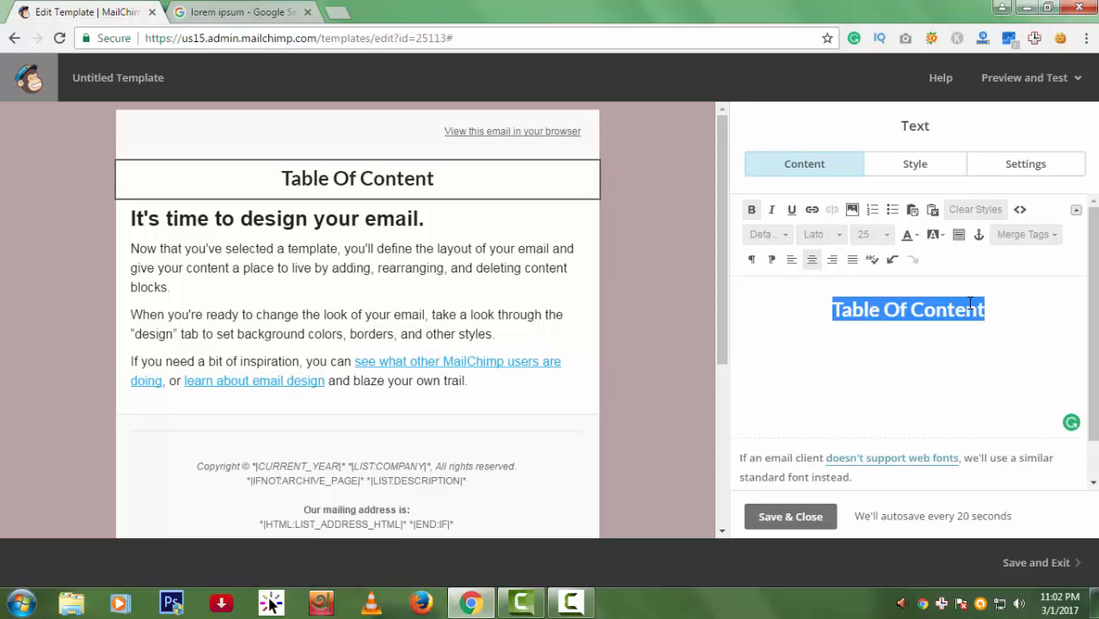
left_click(1002, 302)
left_click(799, 520)
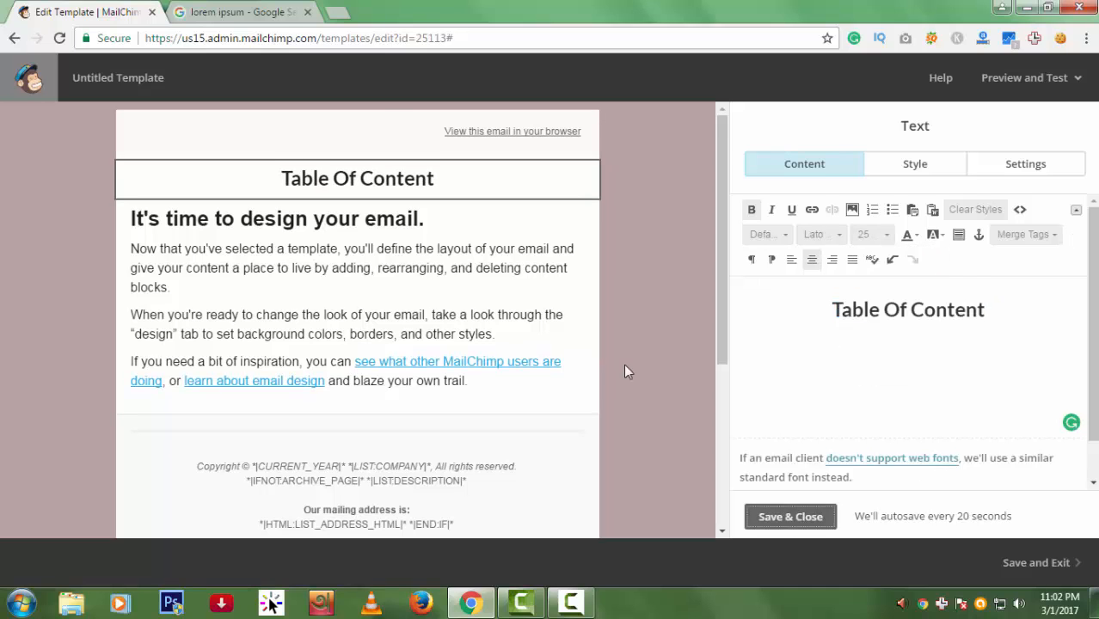
- Open lipsum.com from the lorem ipsum search results and go to its placeholder text generator
key("ctrl+Tab")
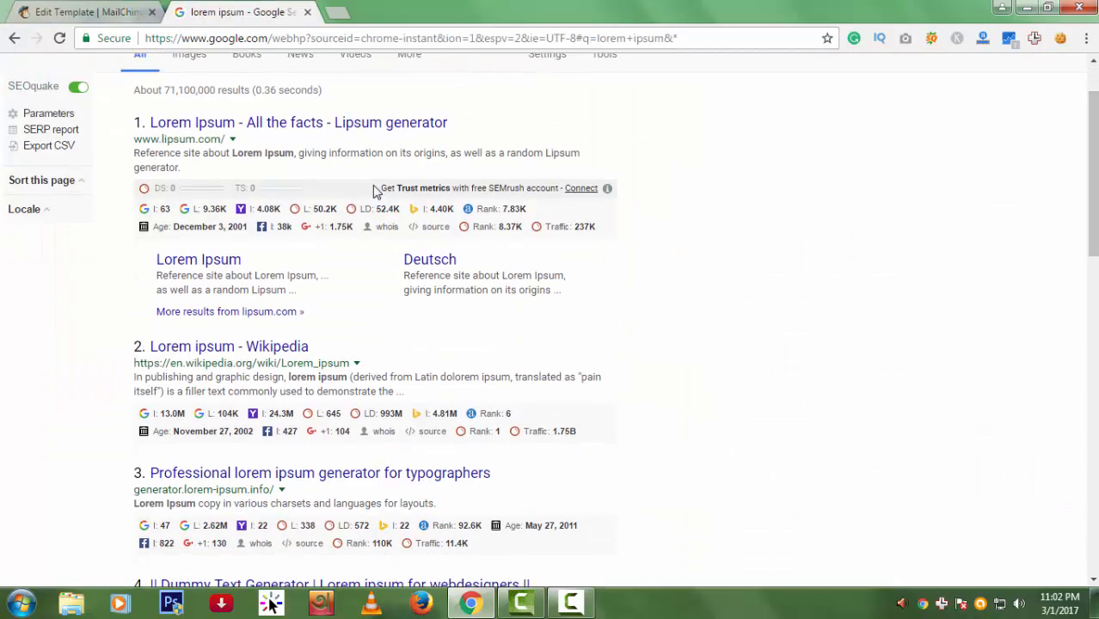
scroll(375, 211, "up", 1)
left_click(370, 205)
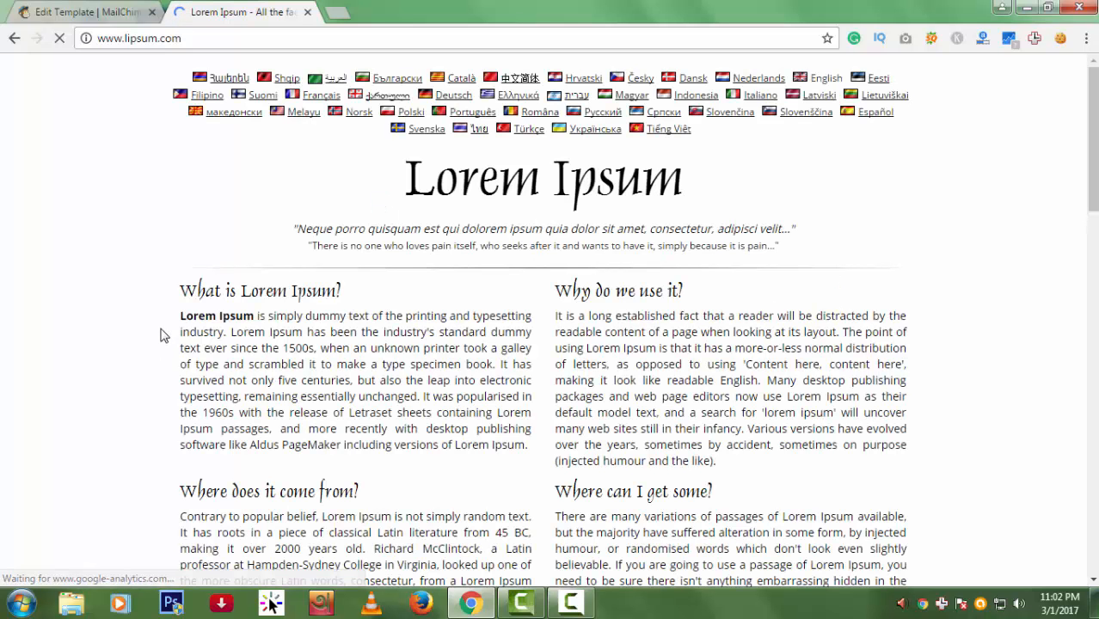
left_click_drag(182, 317, 251, 336)
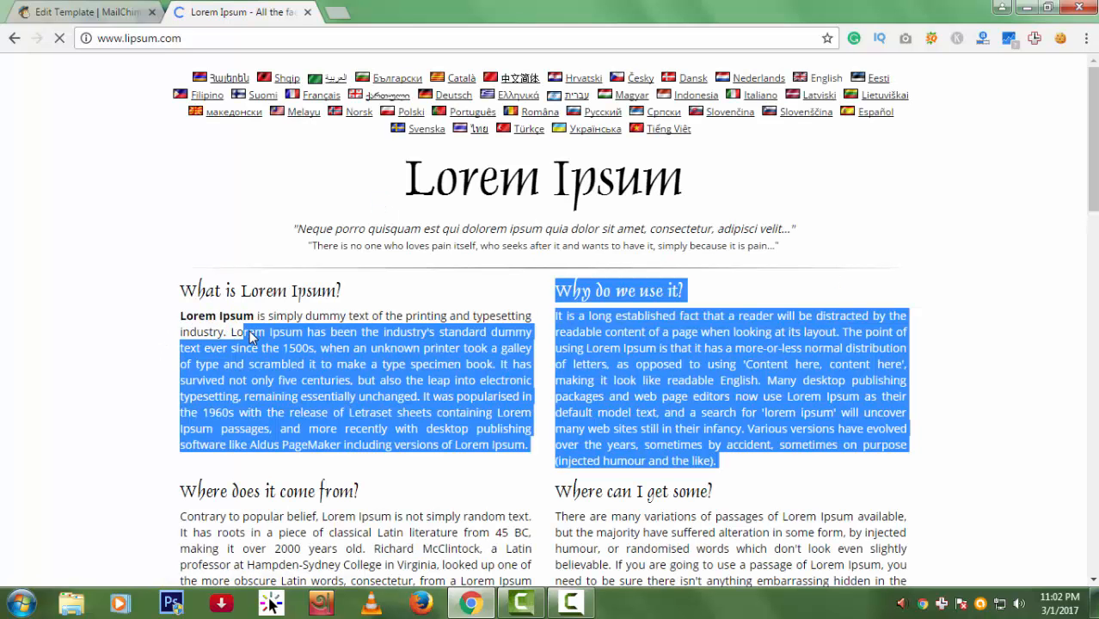
left_click(395, 387)
scroll(688, 387, "down", 4)
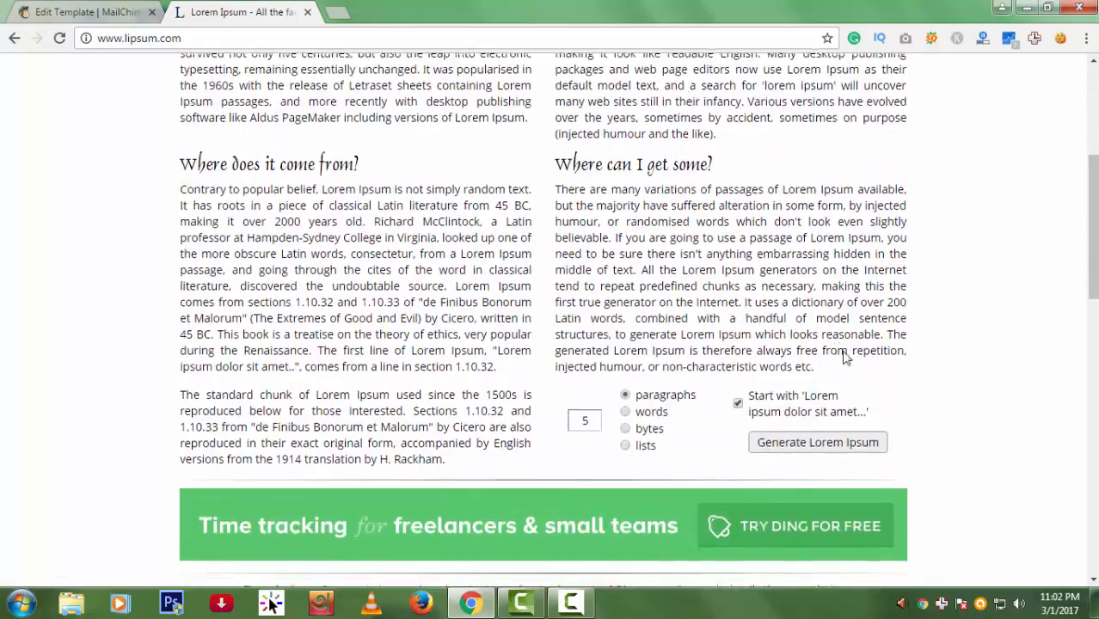
- Copy the "What is Lorem Ipsum?" heading together with its paragraph from the lipsum.com page
scroll(848, 360, "up", 3)
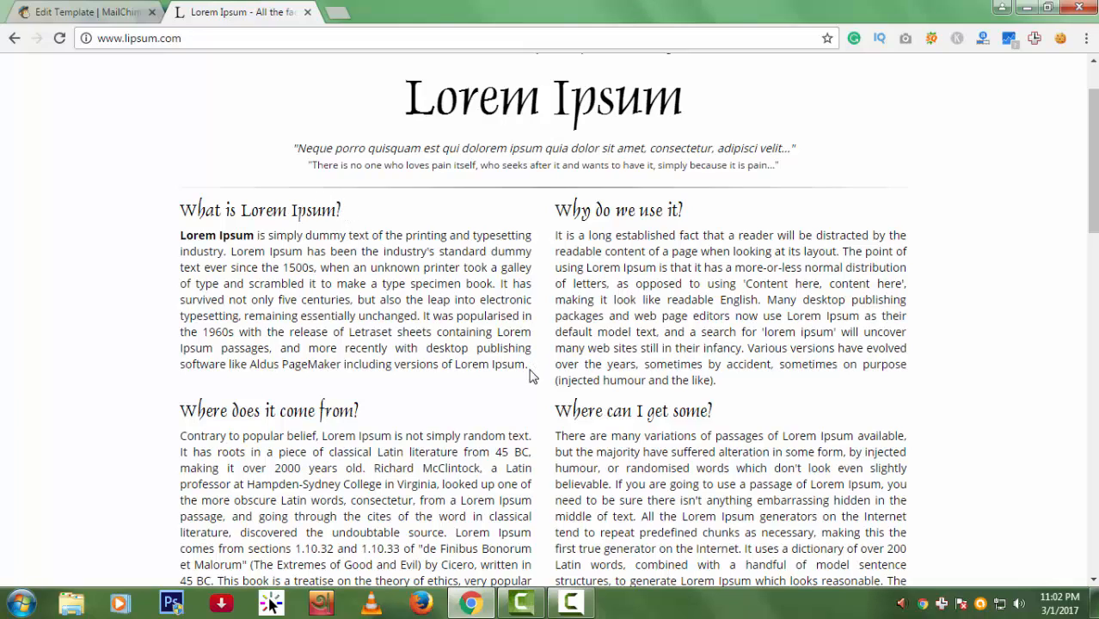
left_click_drag(530, 372, 191, 212)
key("ctrl+c")
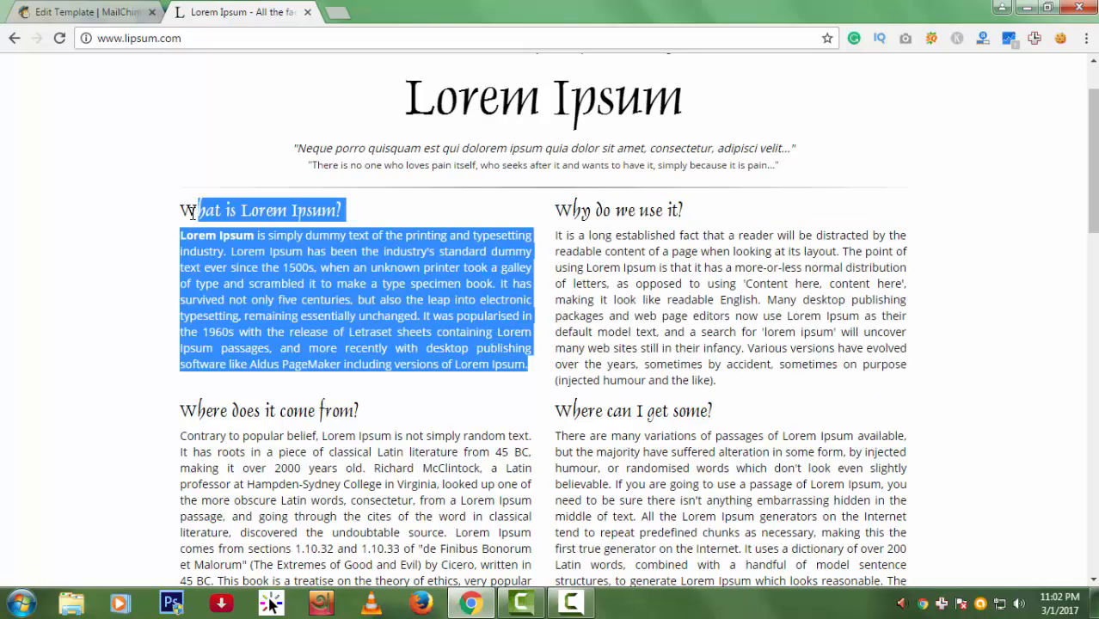
- Back in the MailChimp template, replace the body block's placeholder text with the copied lorem ipsum section as plain text
left_click(127, 6)
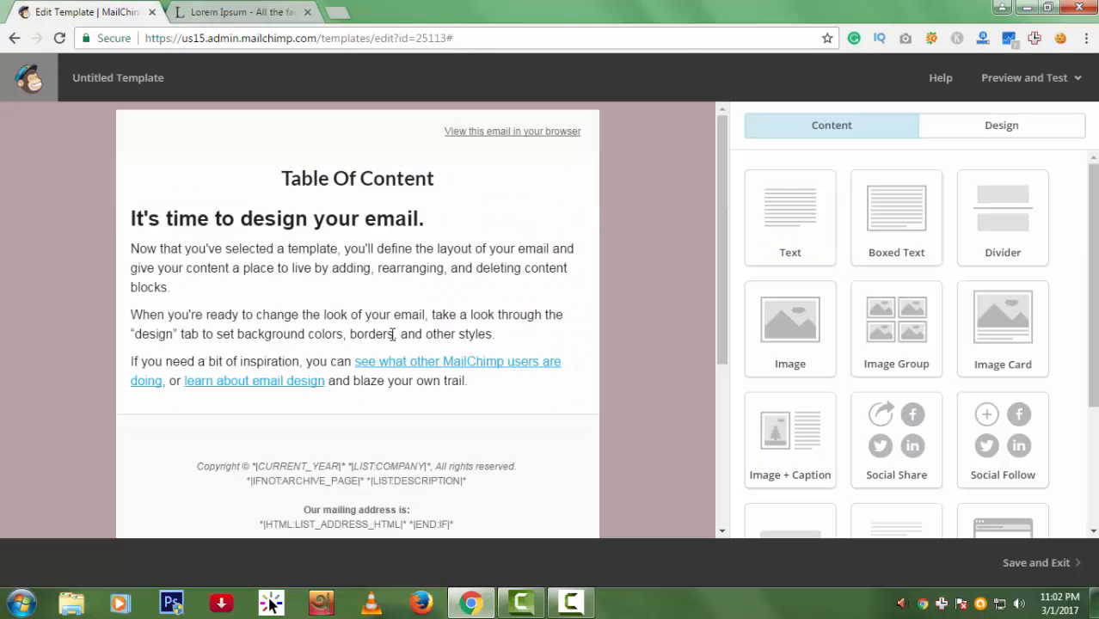
left_click(427, 319)
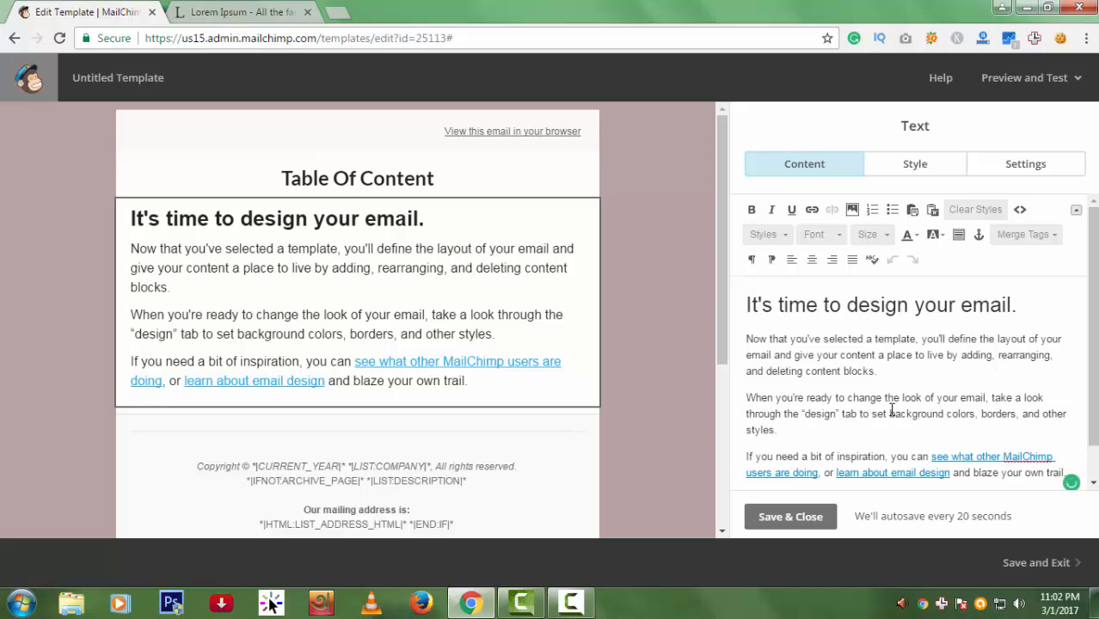
key("ctrl+a")
key("BackSpace")
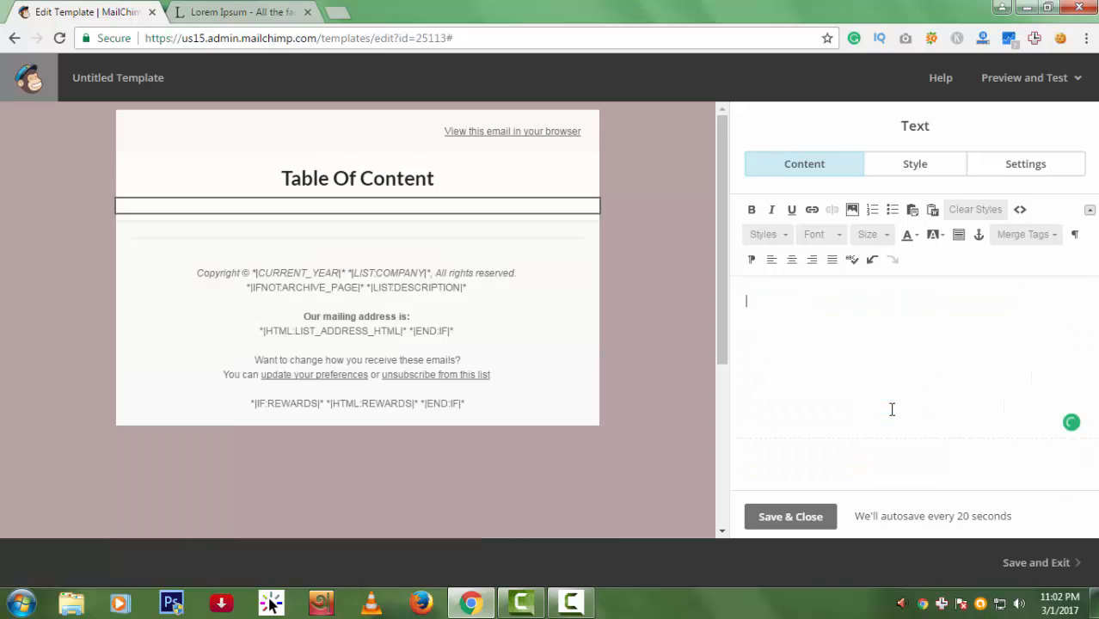
left_click(912, 209)
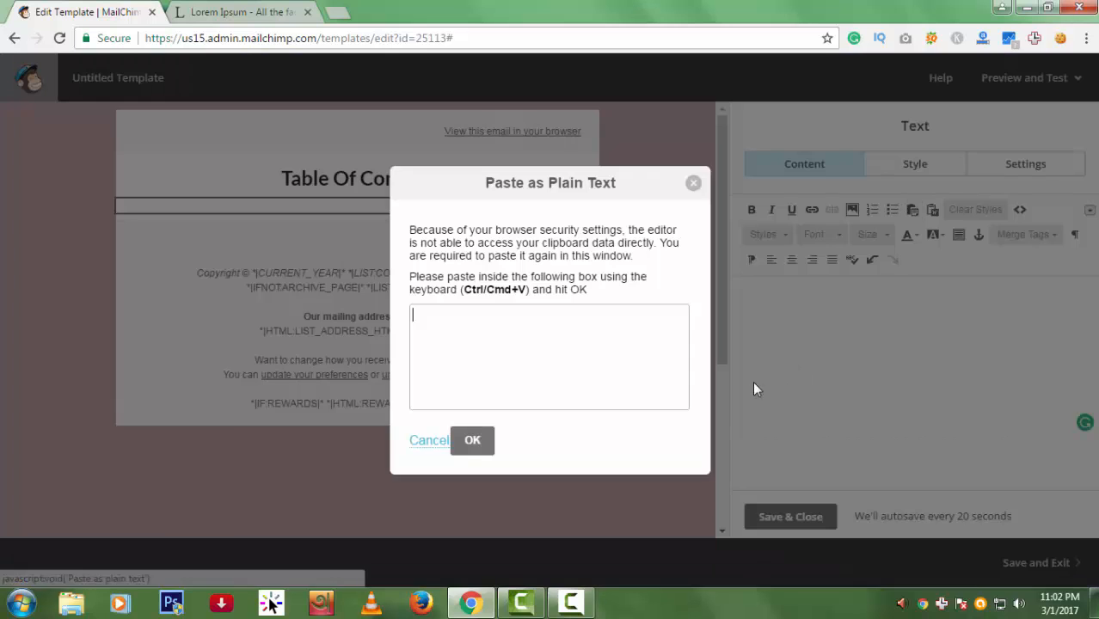
key("ctrl+v")
left_click(470, 462)
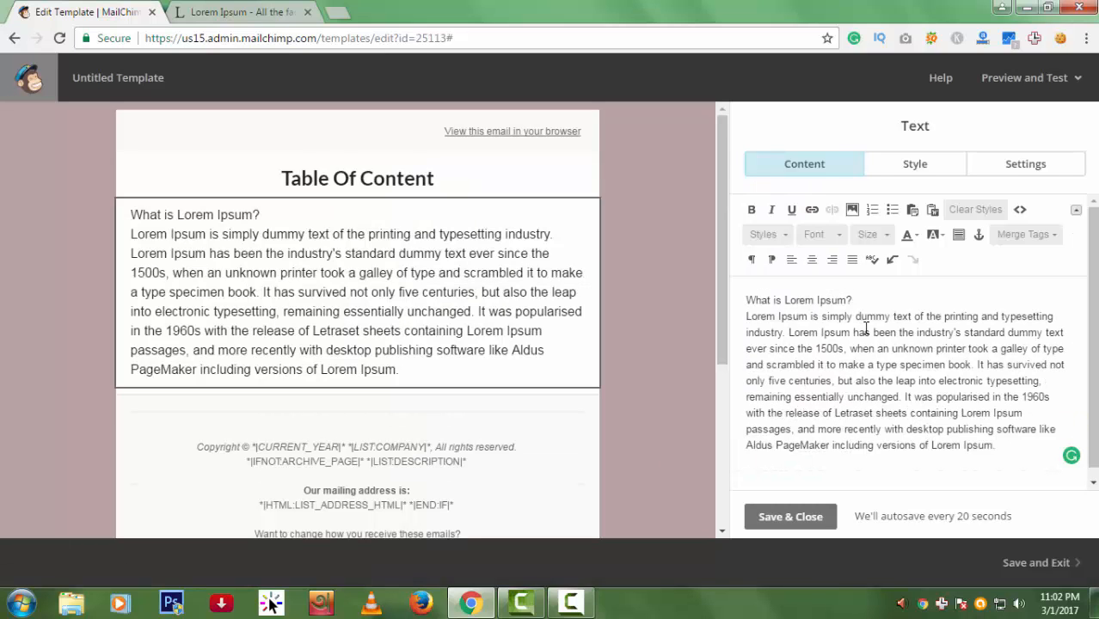
- Center the "What is Lorem Ipsum?" heading, make it bold, and set its font size to 25
left_click_drag(847, 298, 746, 300)
left_click(811, 259)
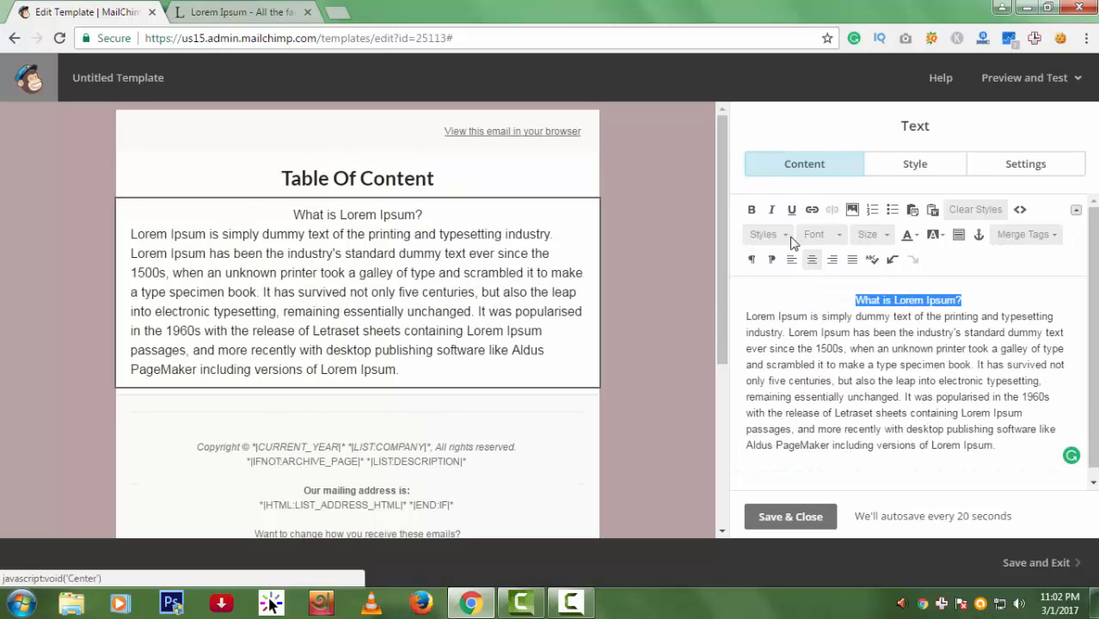
left_click(750, 211)
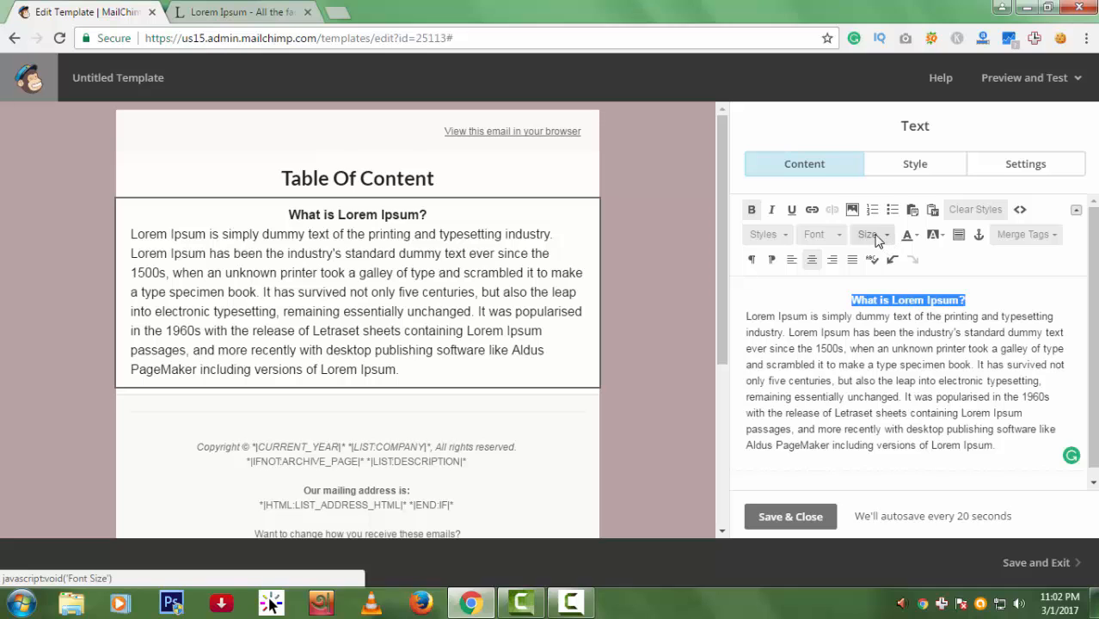
left_click(877, 241)
left_click(899, 344)
left_click(863, 234)
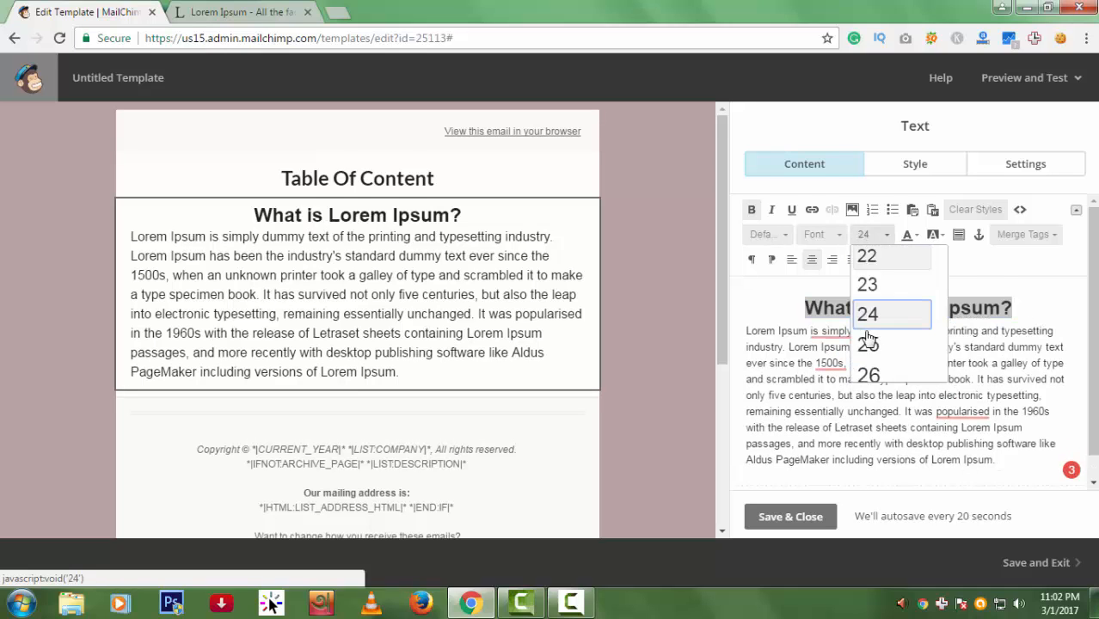
scroll(868, 337, "down", 2)
left_click(871, 260)
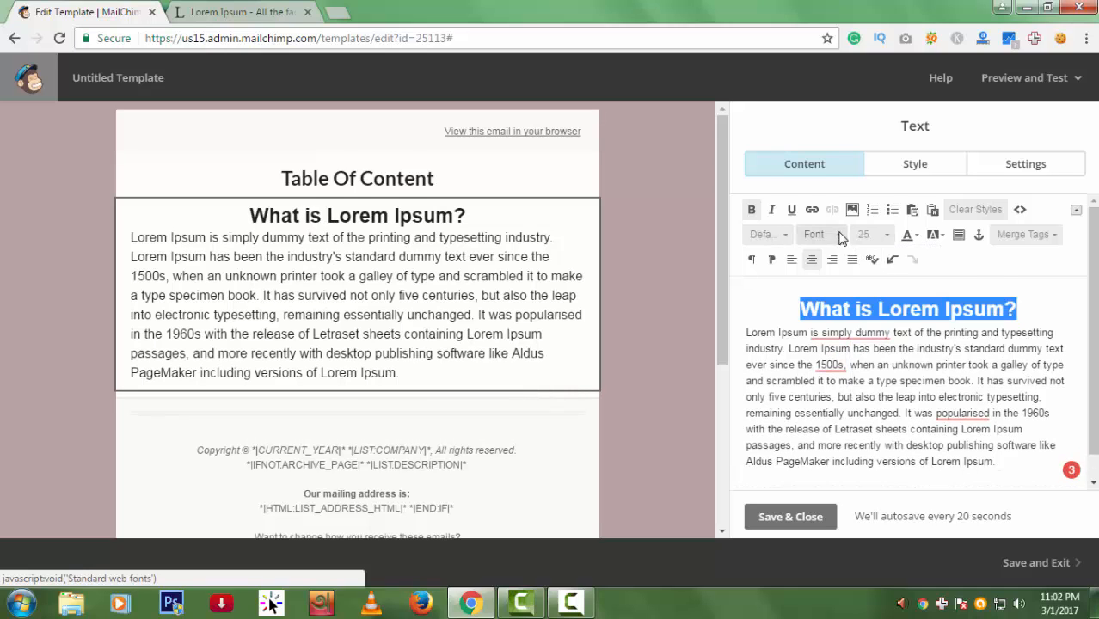
- Change the "What is Lorem Ipsum?" heading's font to Lato and insert a blank line below it
left_click(839, 235)
scroll(847, 335, "up", 3)
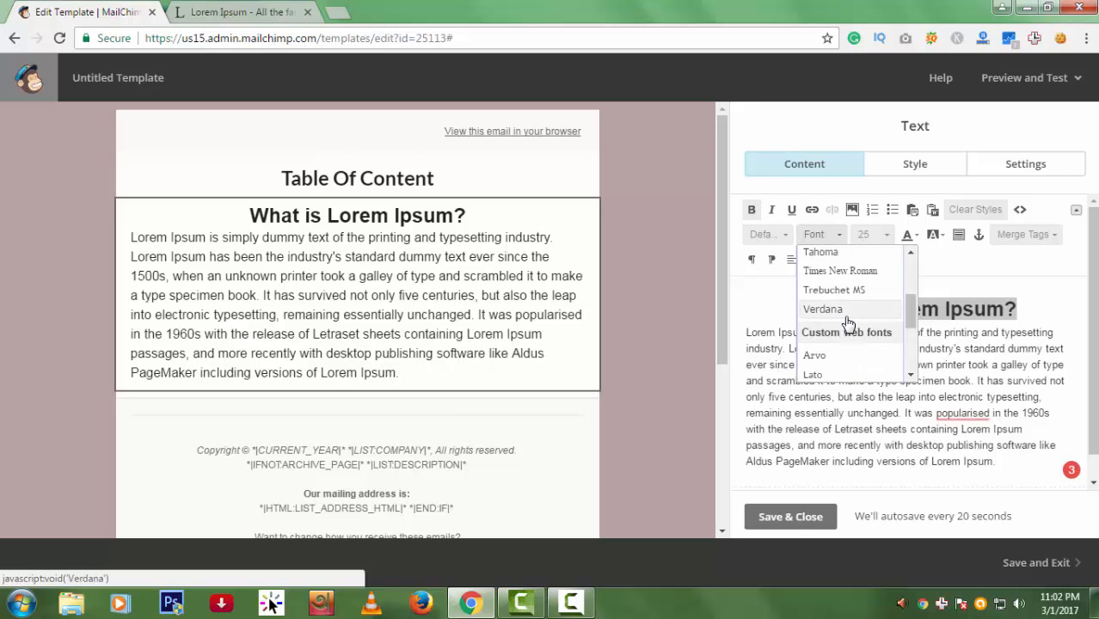
scroll(848, 322, "down", 2)
left_click(843, 296)
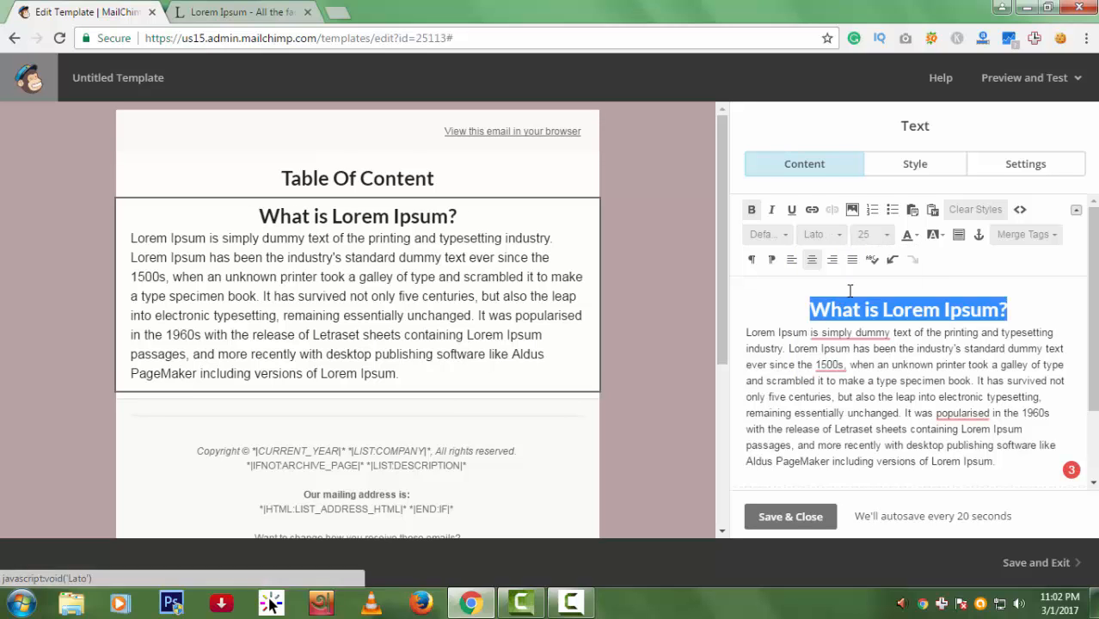
left_click(1025, 303)
key("Return")
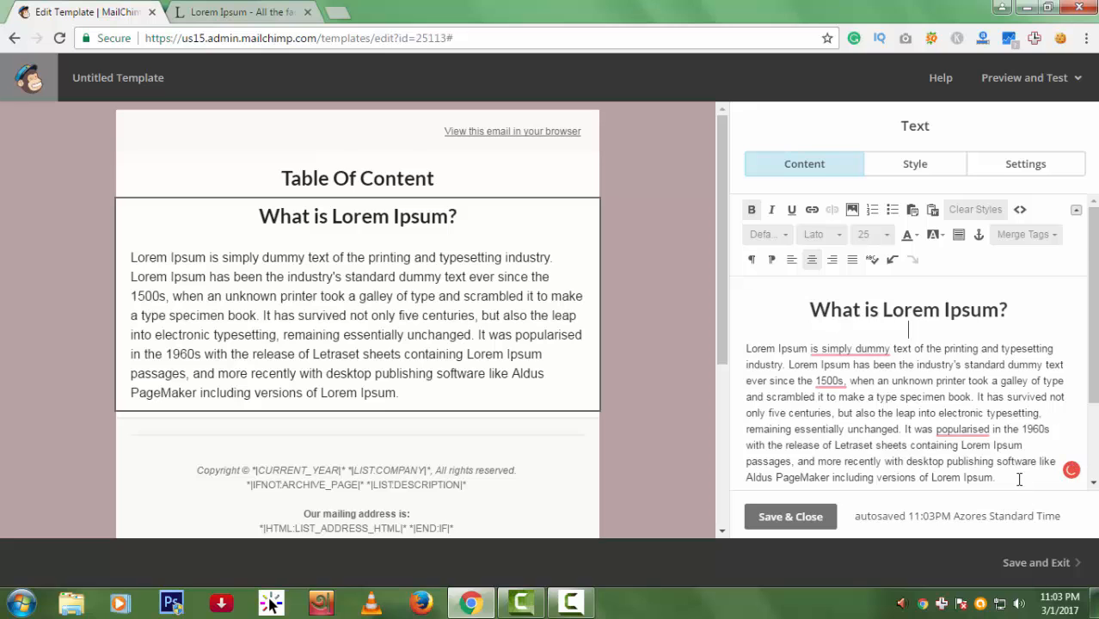
- Set the lorem ipsum paragraph's font to Lato, and save and close the text block
left_click_drag(1019, 480, 734, 311)
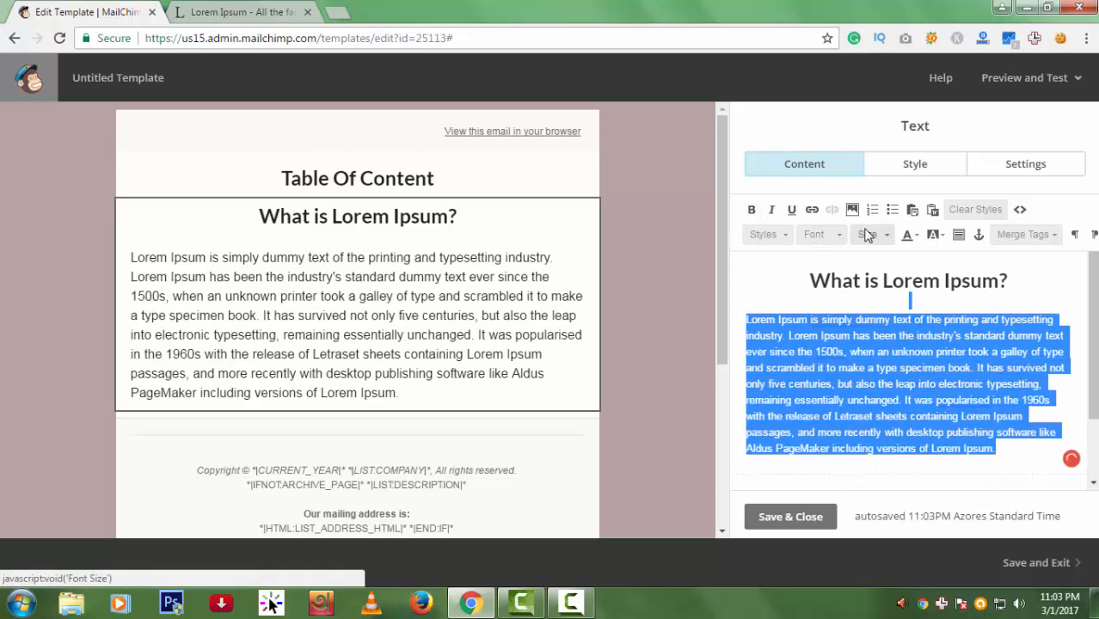
left_click(823, 235)
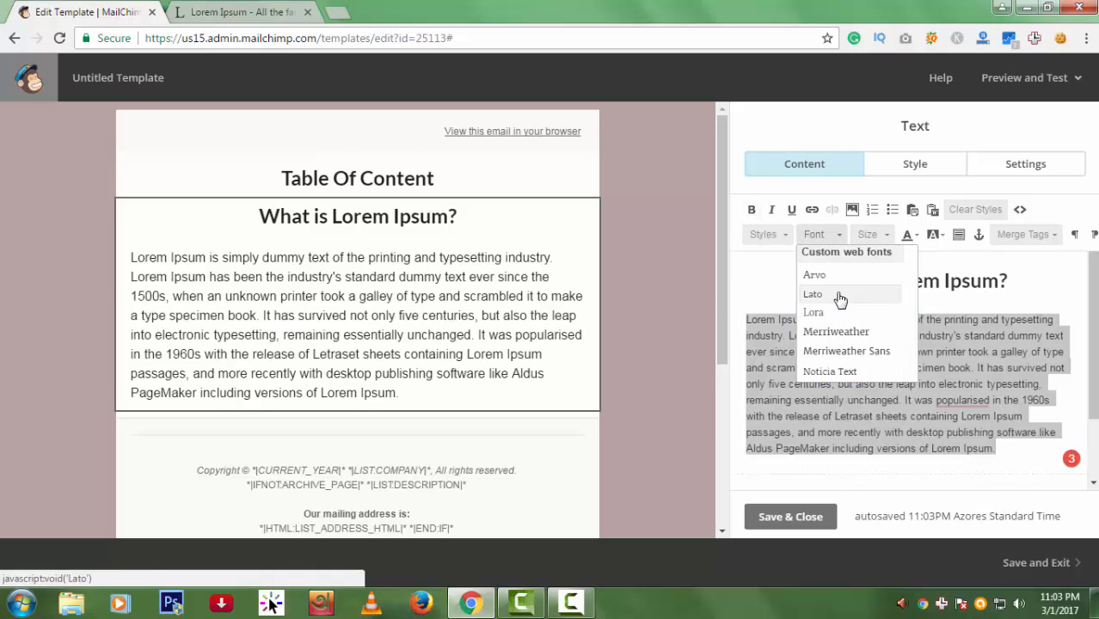
left_click(840, 298)
left_click(807, 519)
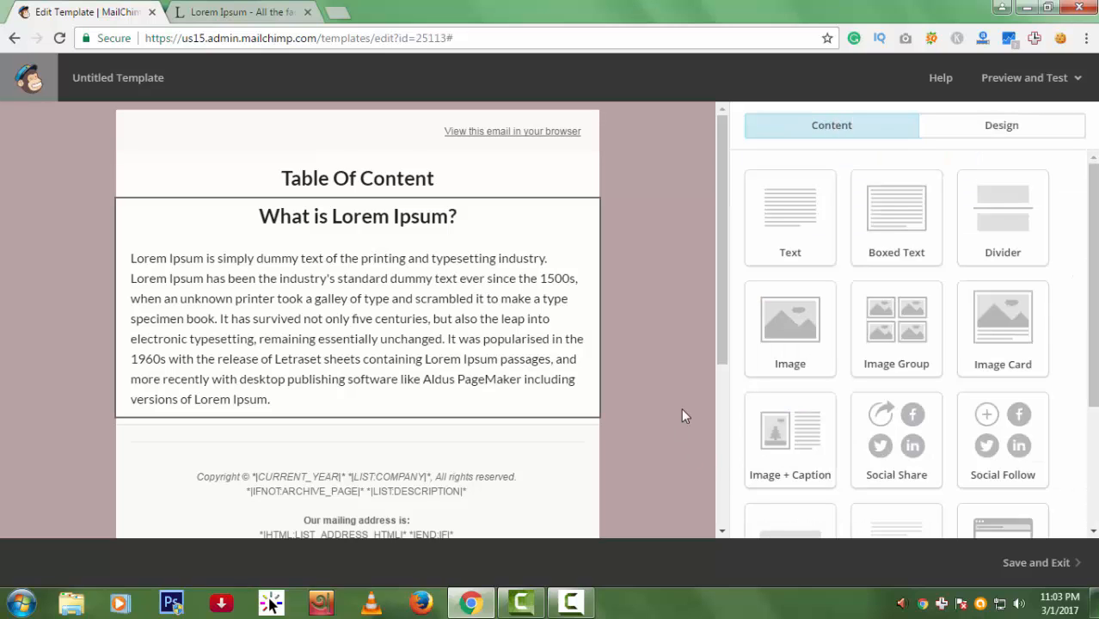
- Reopen the lorem ipsum text block and copy its "What is Lorem Ipsum?" heading
mouse_move(551, 216)
left_click(486, 295)
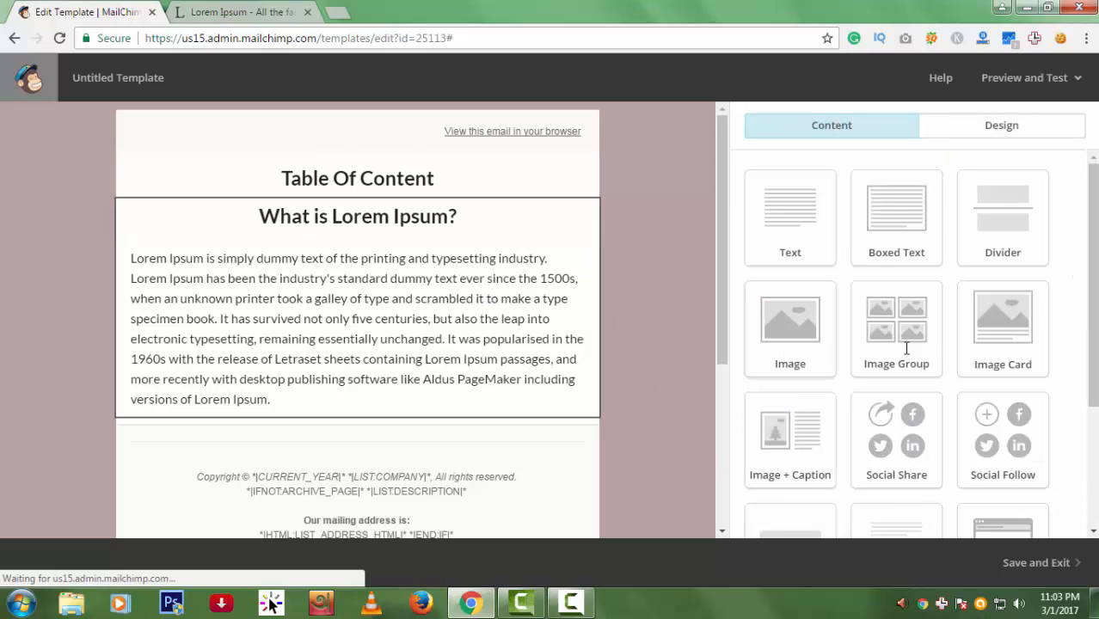
left_click_drag(1021, 307, 793, 307)
key("ctrl+c")
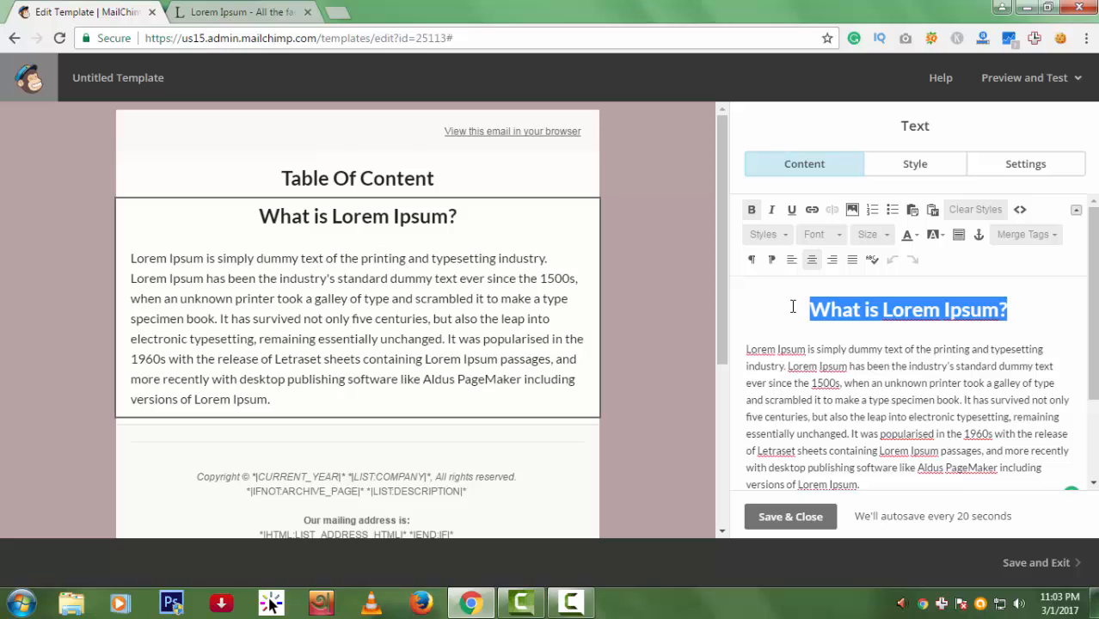
- Insert the copied "What is Lorem Ipsum?" heading as numbered item 1 below "Table Of Content", leaving a blank line between them
left_click(475, 189)
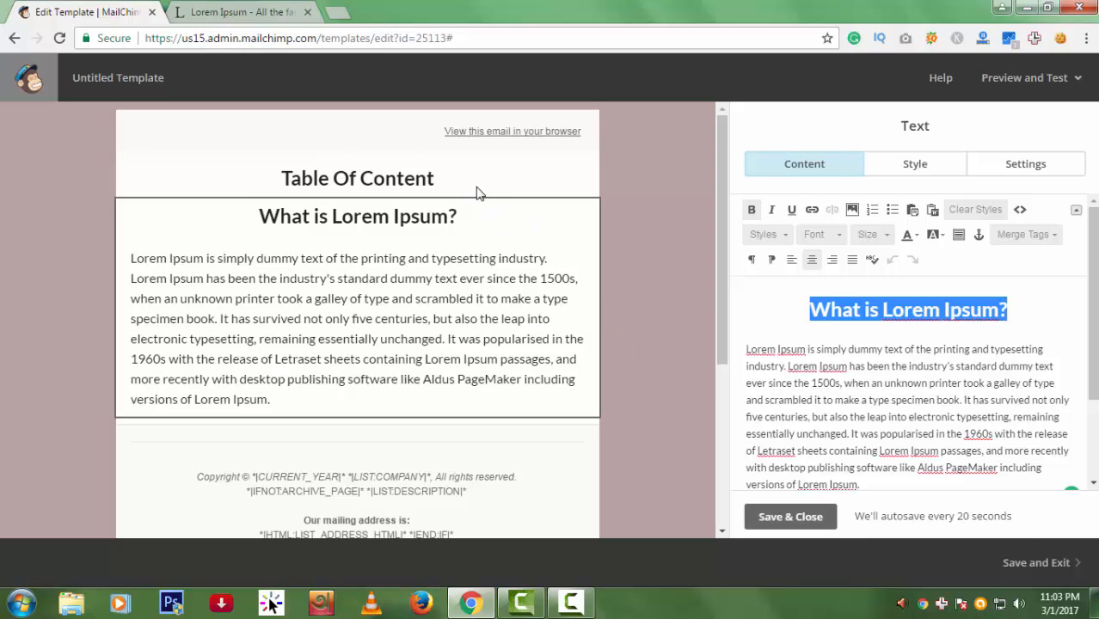
left_click(463, 180)
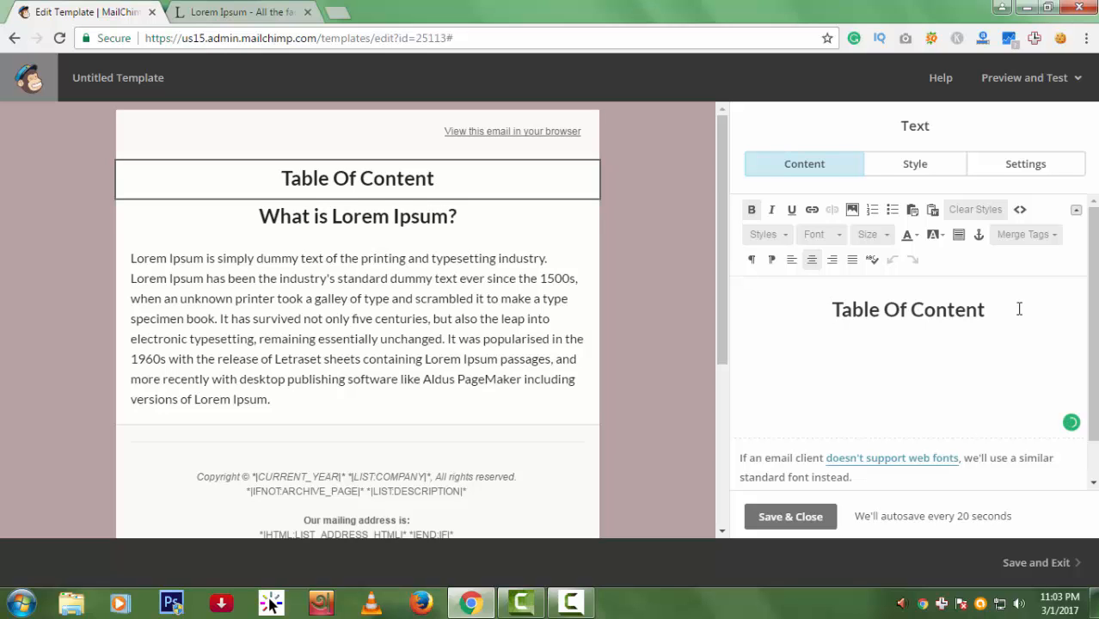
key("Return")
key("Return")
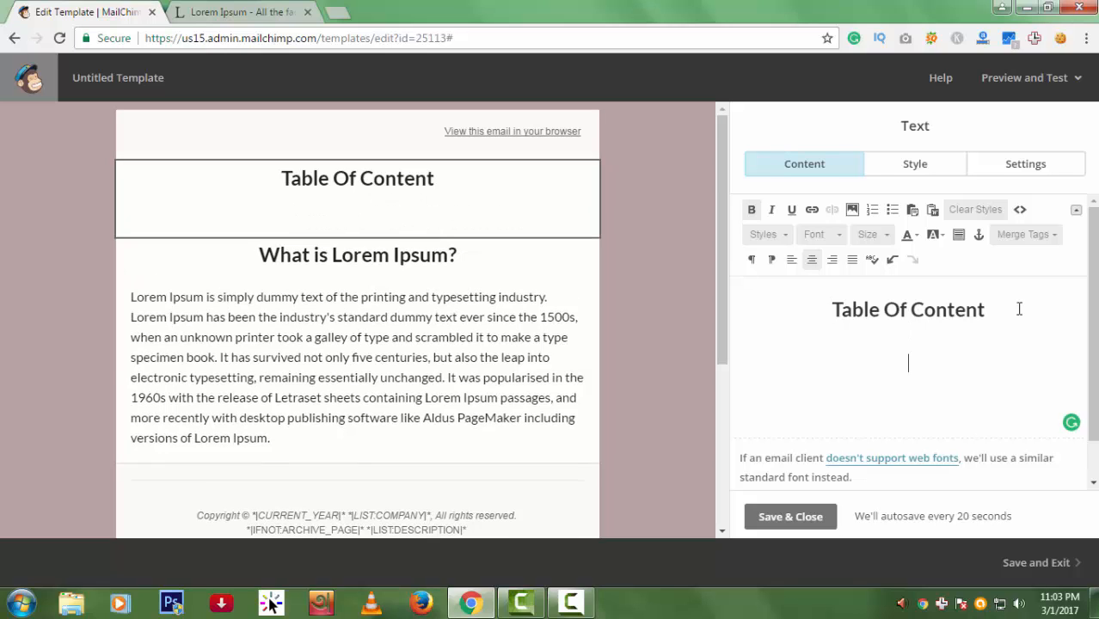
key("ctrl+v")
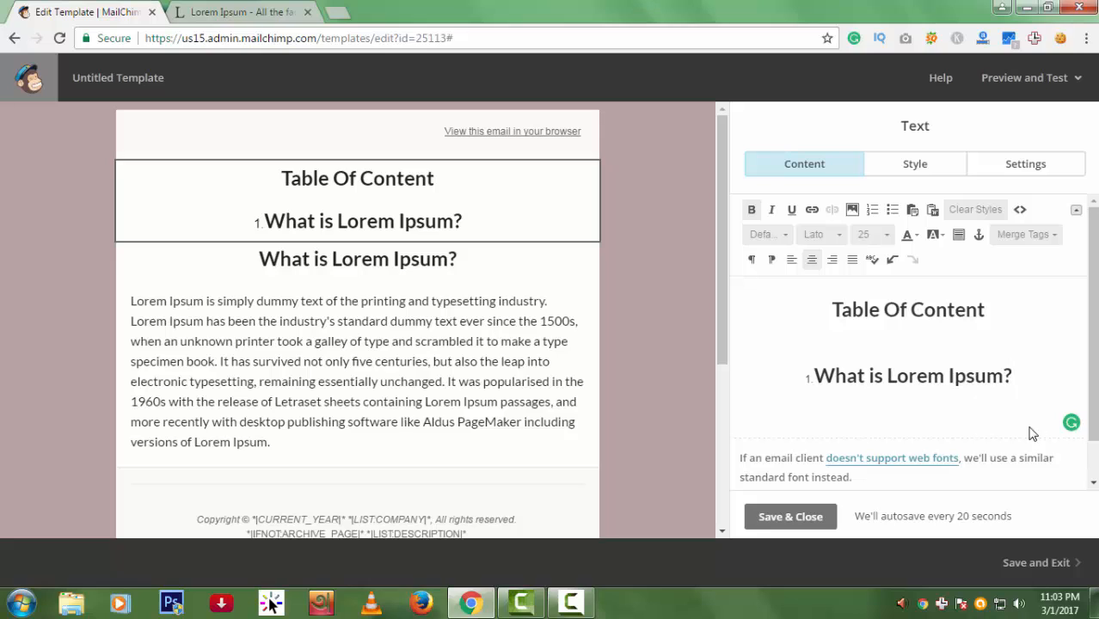
- Set the font size of the "What is Lorem Ipsum?" list entry under "Table Of Content" to 18
left_click_drag(1034, 379, 811, 376)
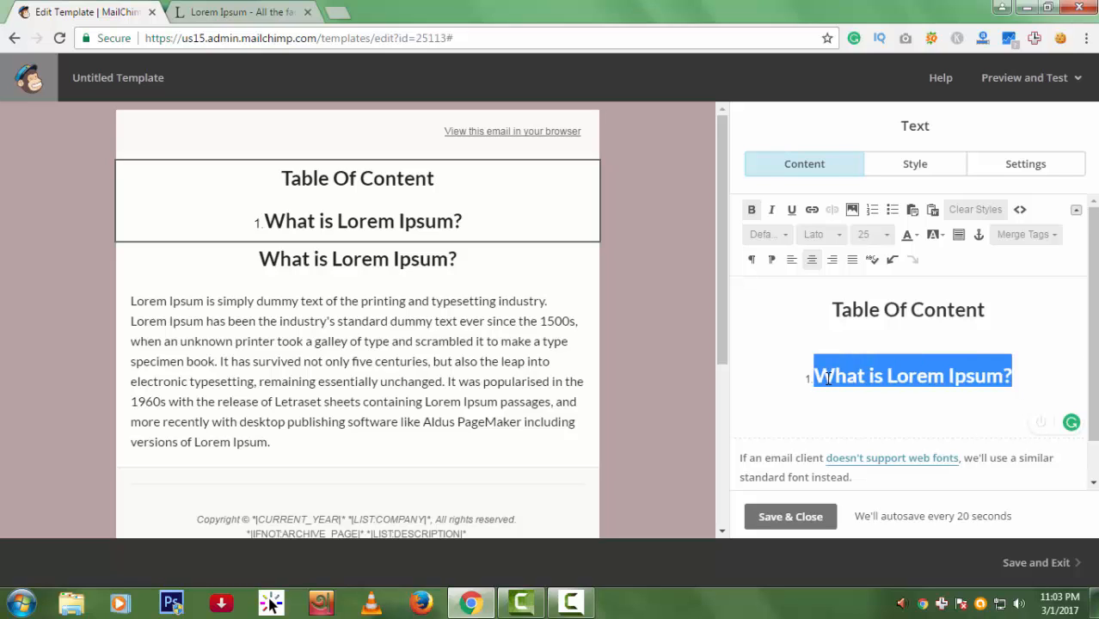
left_click(875, 245)
scroll(878, 312, "up", 2)
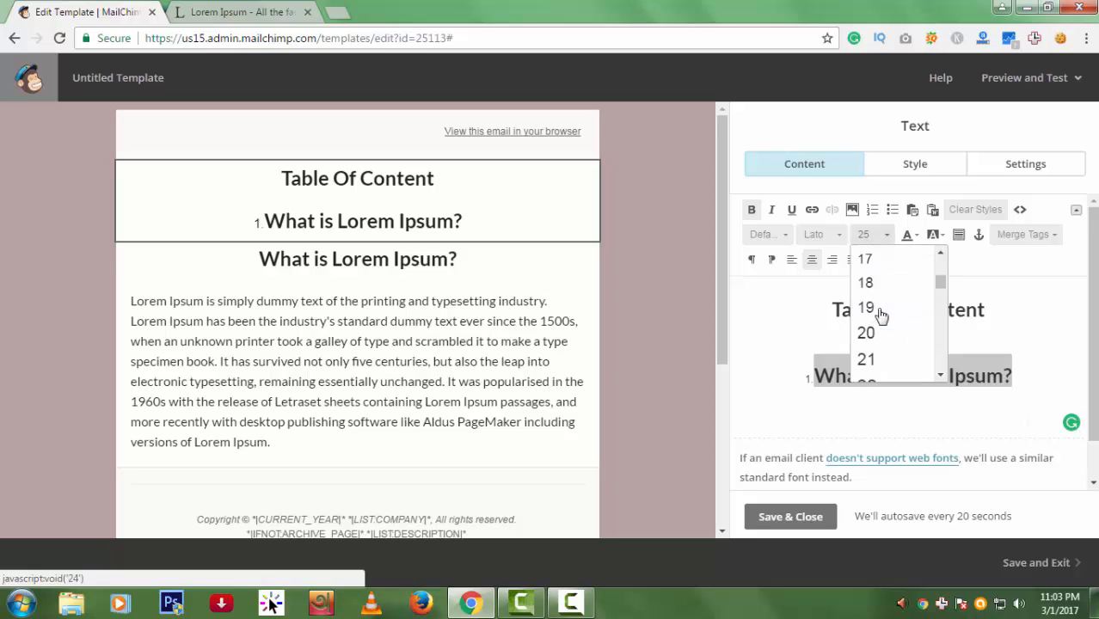
scroll(874, 305, "up", 2)
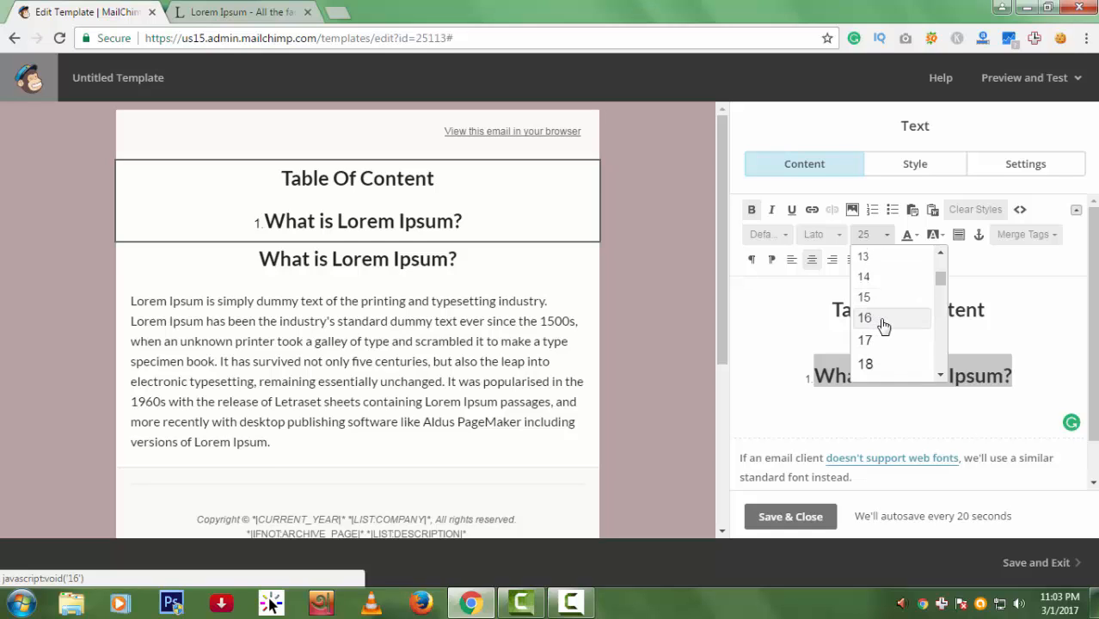
left_click(865, 317)
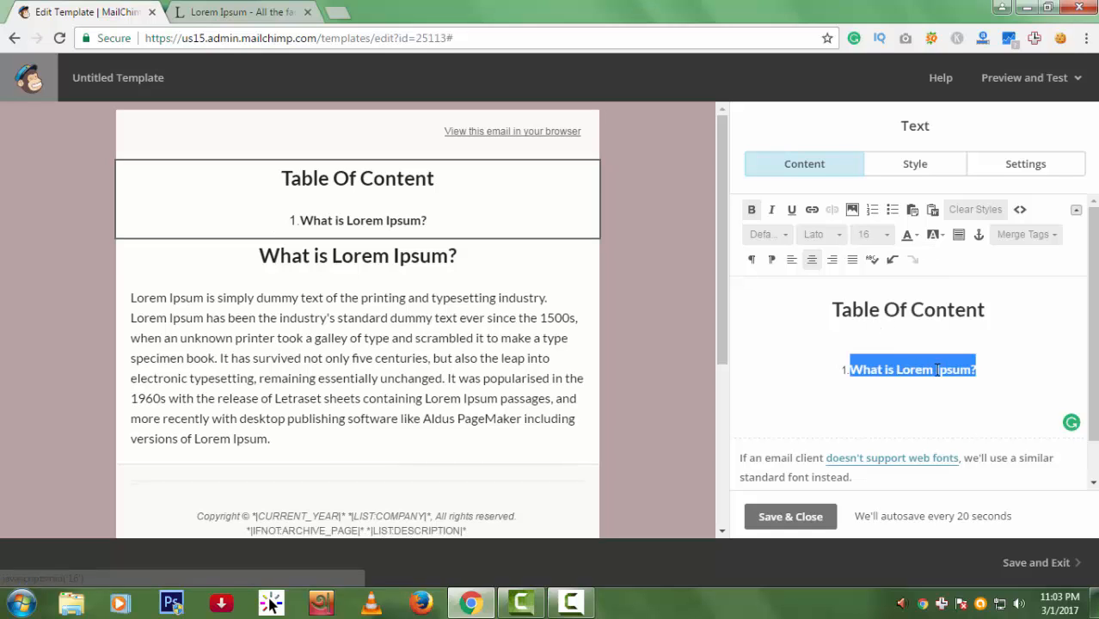
left_click(888, 234)
left_click(875, 362)
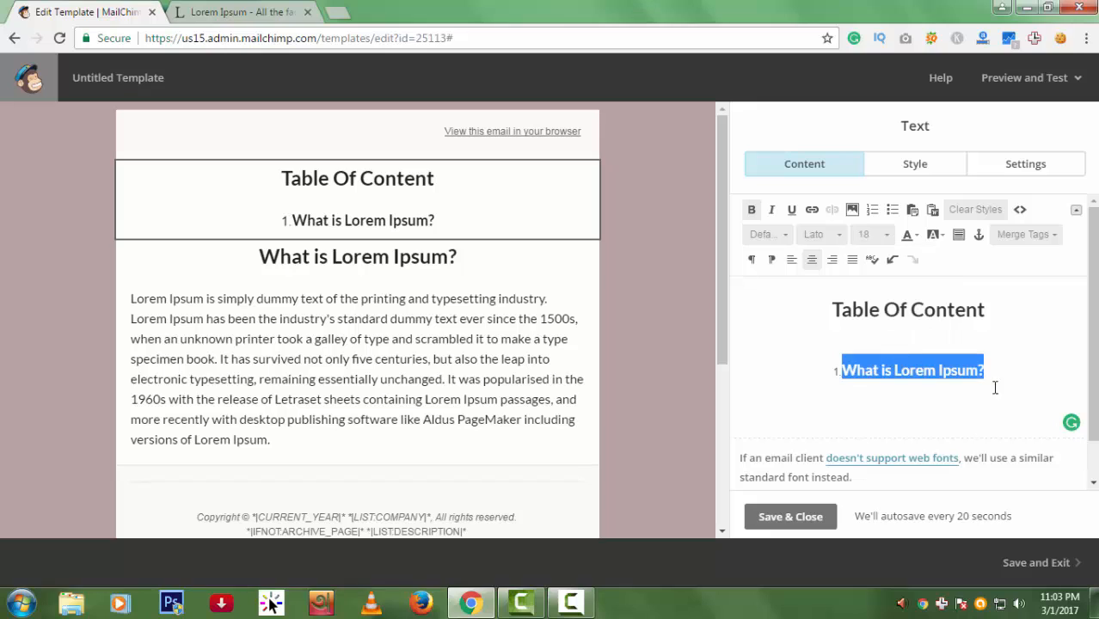
- Add an empty second item to the numbered list, and save and close the "Table Of Content" block
left_click(1001, 370)
key("Return")
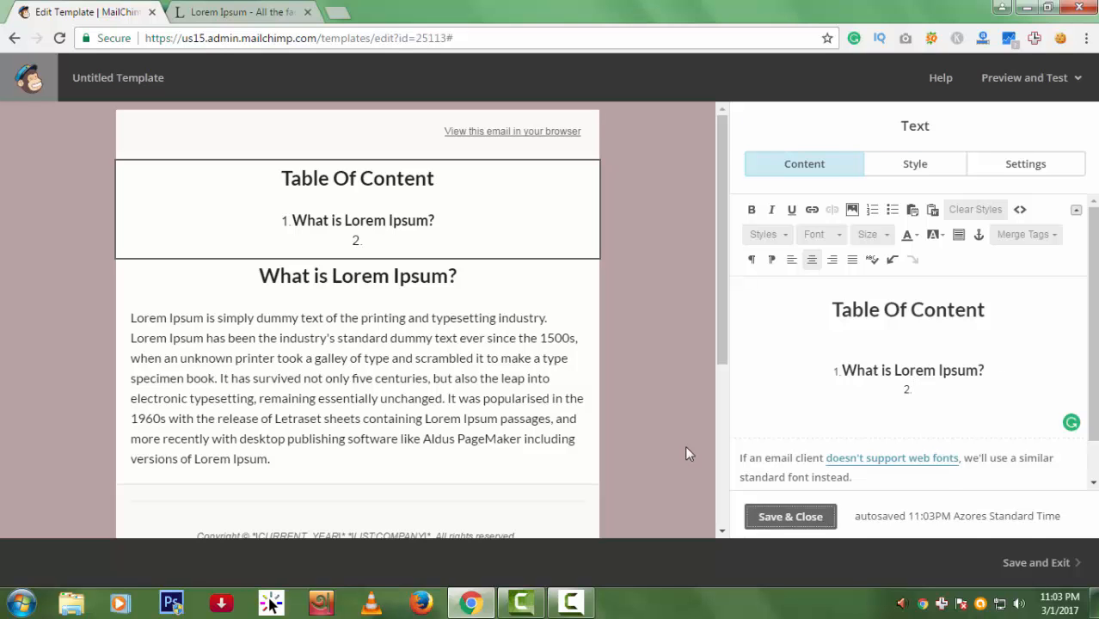
left_click(819, 521)
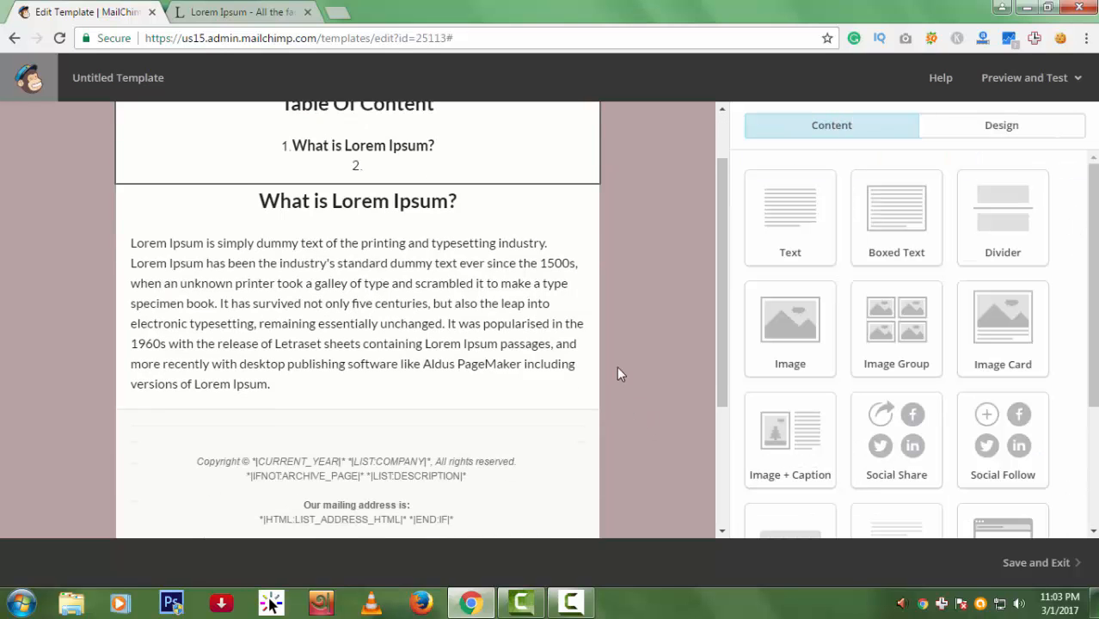
- Duplicate the "What is Lorem Ipsum?" text block and copy the "Why do we use it?" heading from the lipsum.com page
left_click(560, 351)
left_click(252, 7)
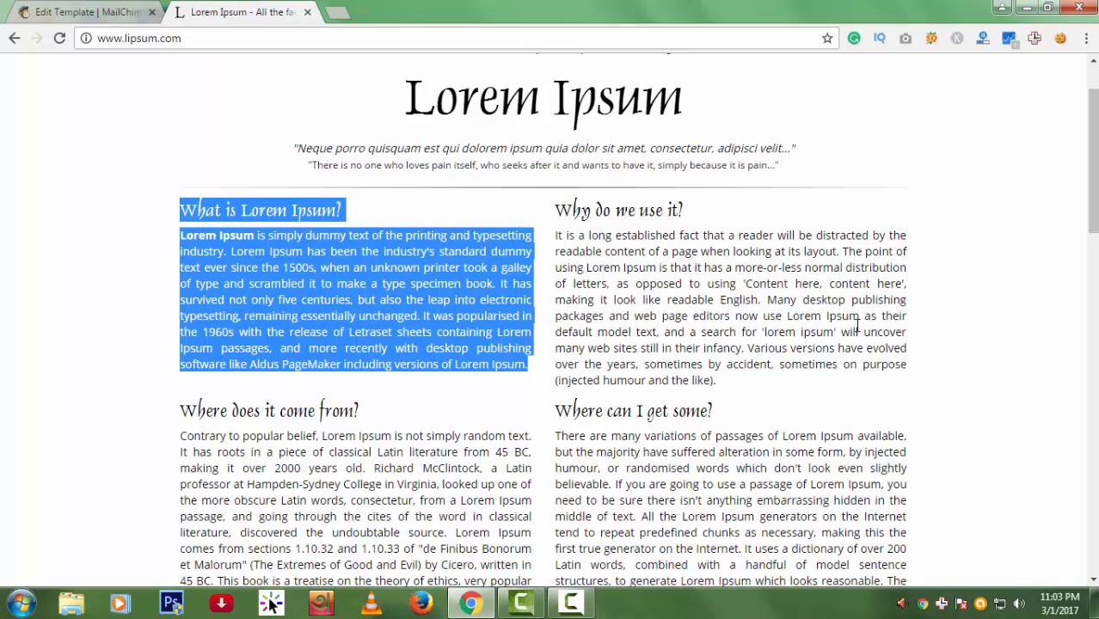
left_click(702, 224)
left_click_drag(695, 212, 558, 208)
key("ctrl+c")
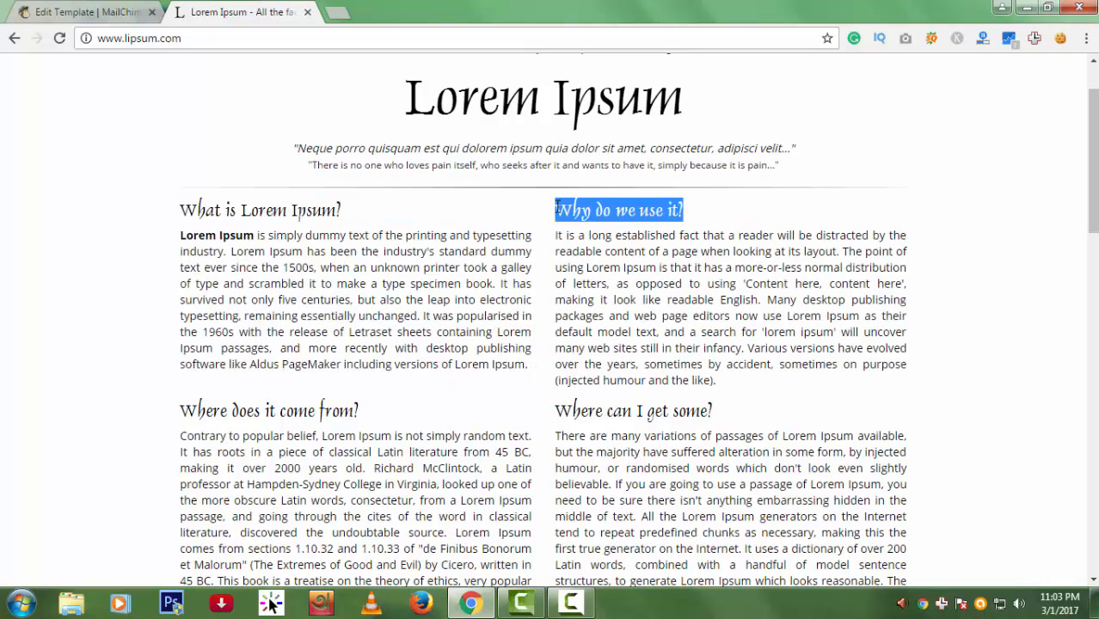
- Replace the duplicated block's "What is Lorem Ipsum?" heading with "Why do we use it?" as plain text, and save and close the block
left_click(137, 10)
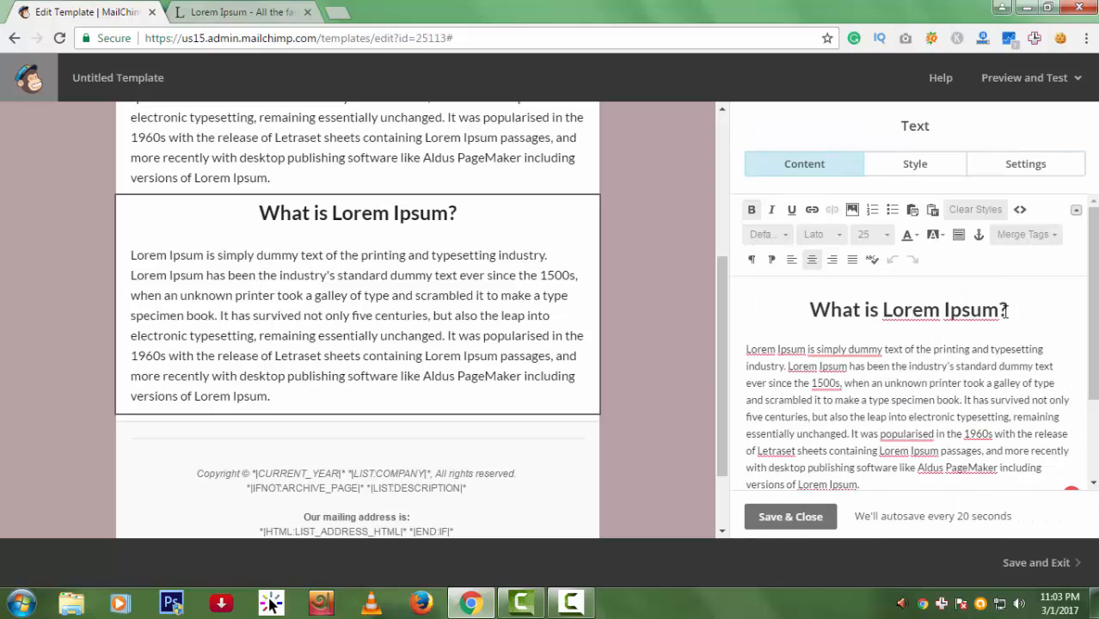
left_click_drag(1008, 310, 781, 299)
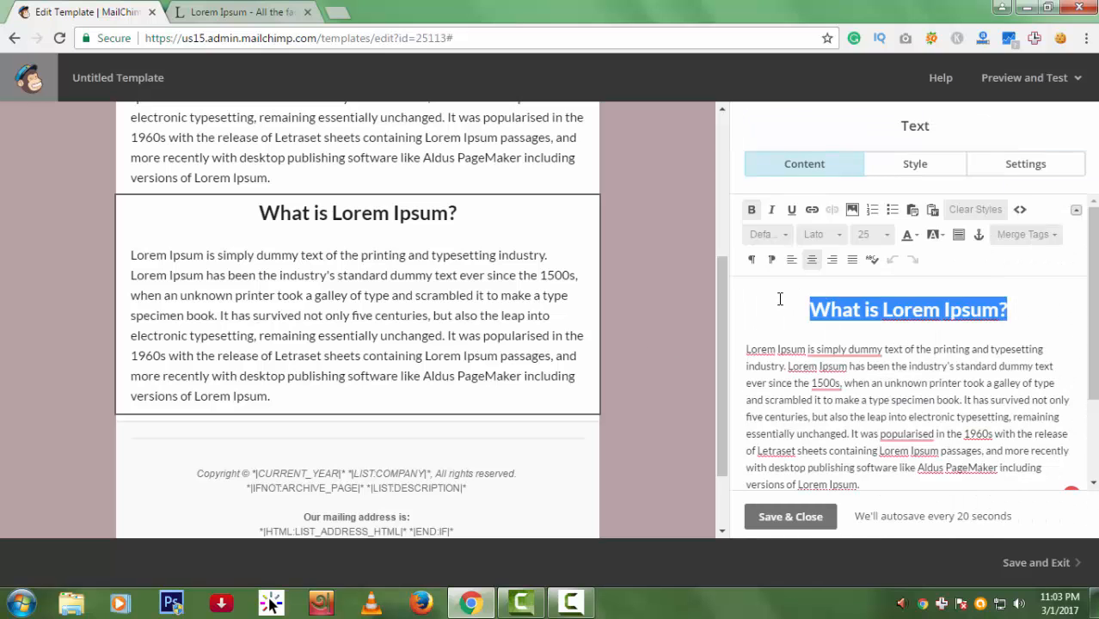
left_click(913, 210)
key("ctrl+v")
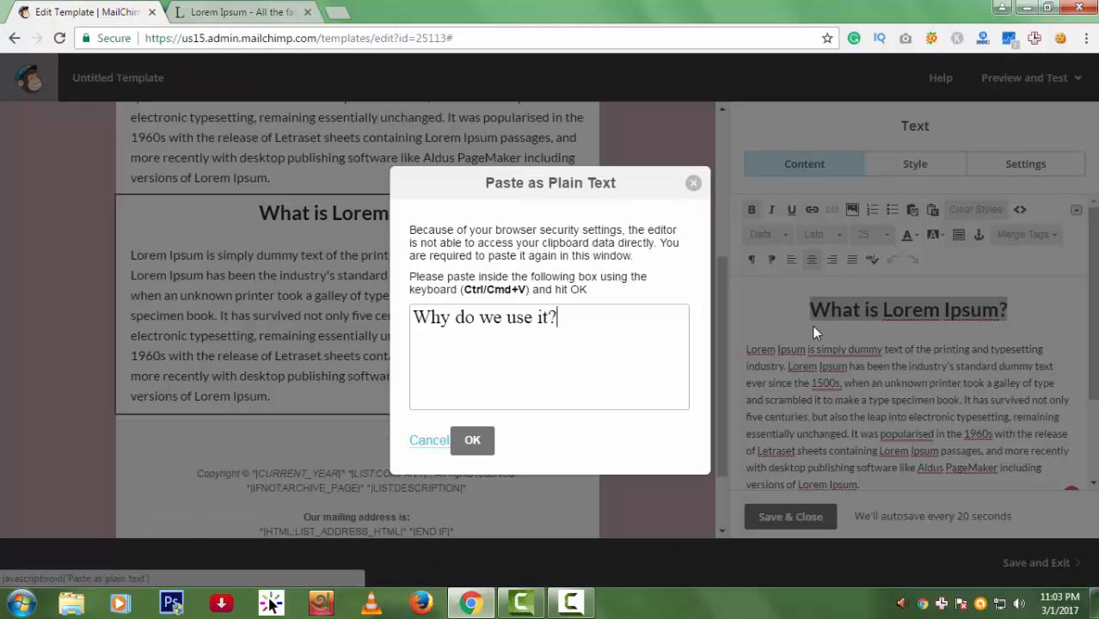
left_click(471, 443)
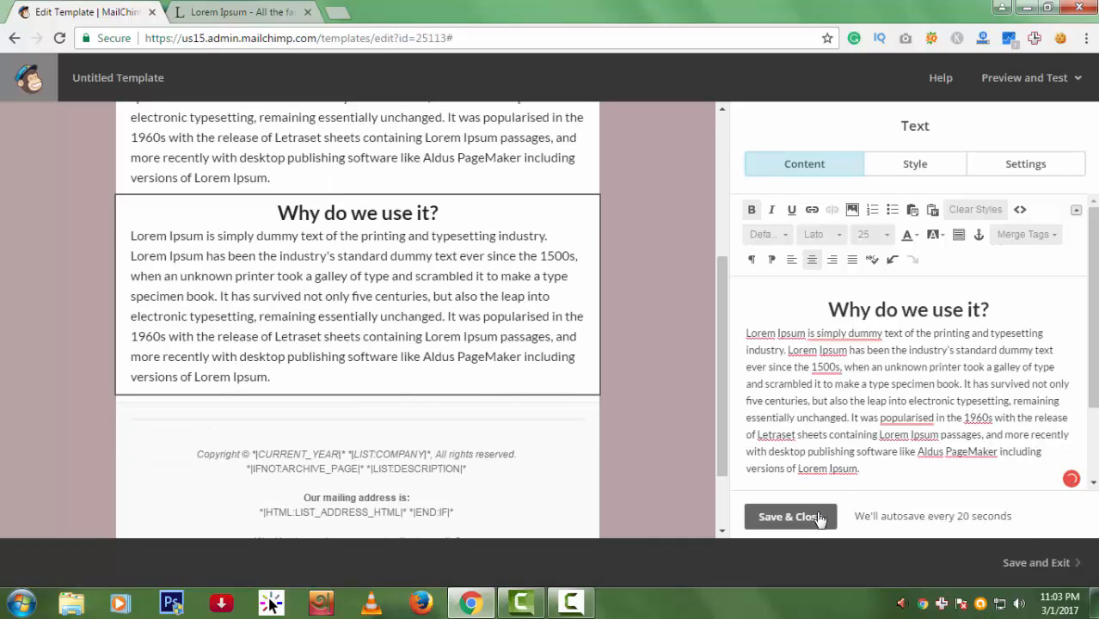
left_click(785, 516)
- Duplicate the "Why do we use it?" text block and copy the "Where does it come from?" heading from the lipsum.com page
scroll(568, 306, "up", 2)
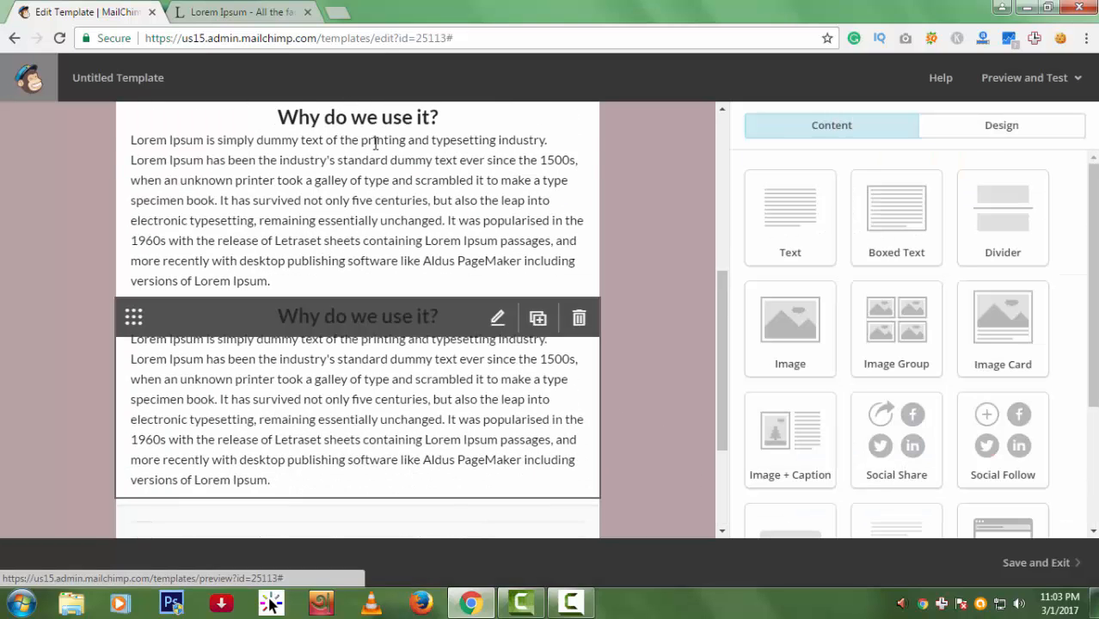
left_click(430, 387)
left_click(240, 12)
left_click_drag(379, 413, 172, 394)
key("ctrl+c")
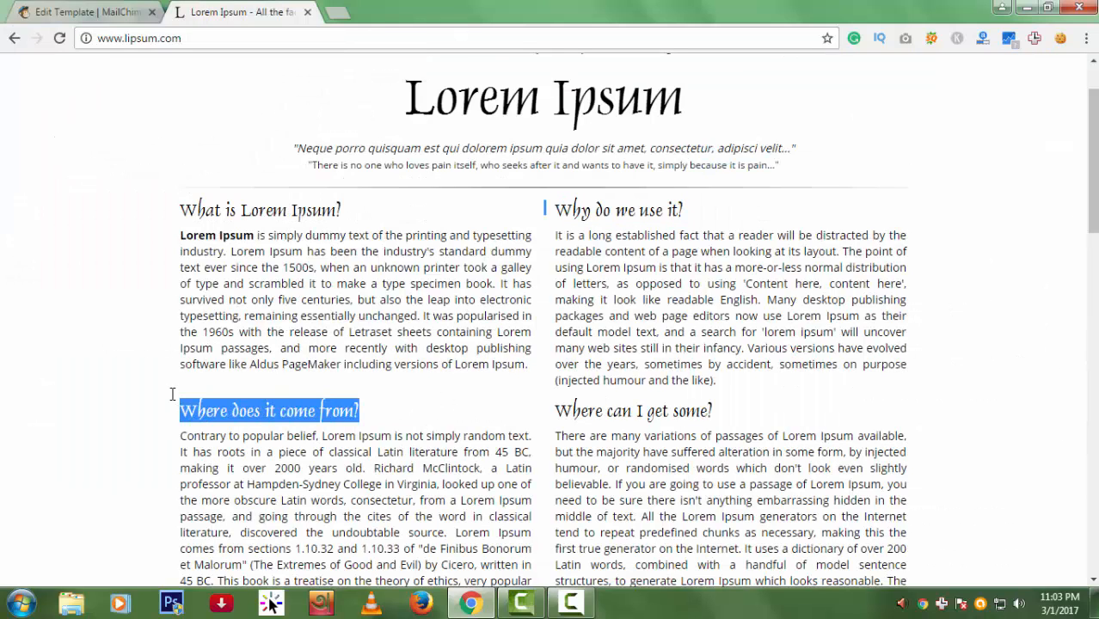
- Replace the duplicate's heading with "Where does it come from?" as plain text, with no blank lines above and one below, and save the block
left_click(107, 7)
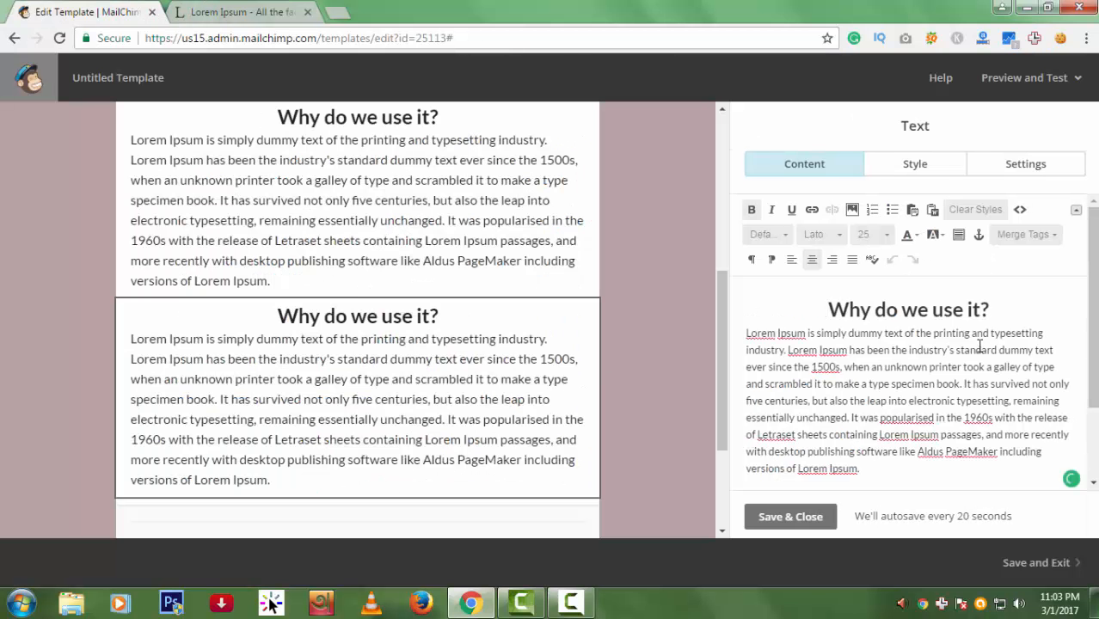
triple_click(820, 293)
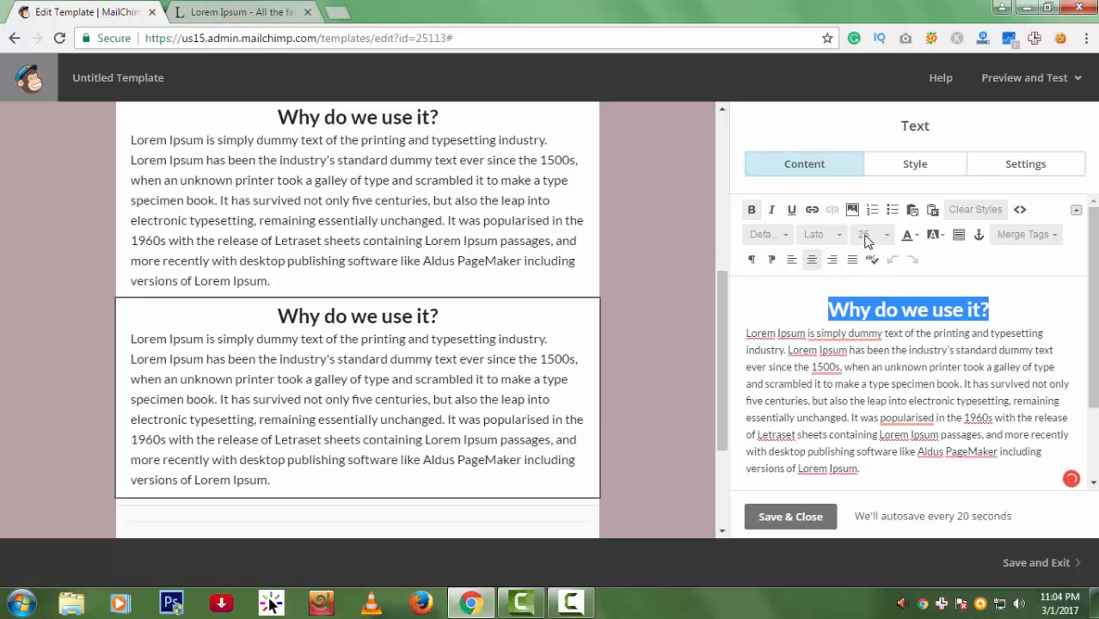
left_click(913, 209)
key("ctrl+v")
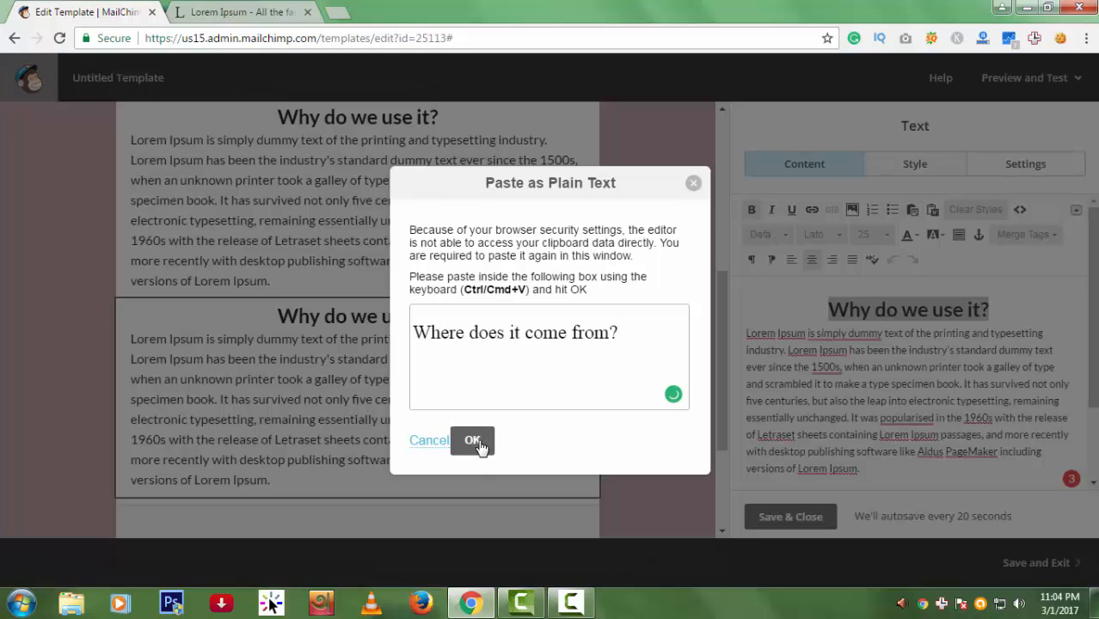
left_click(472, 440)
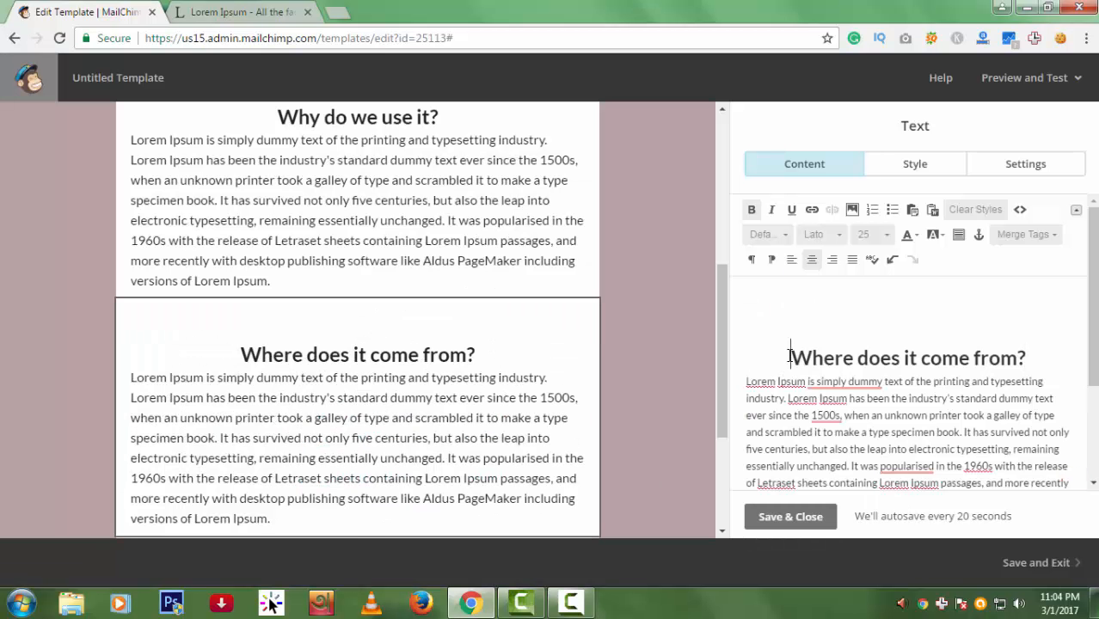
key("BackSpace")
key("BackSpace")
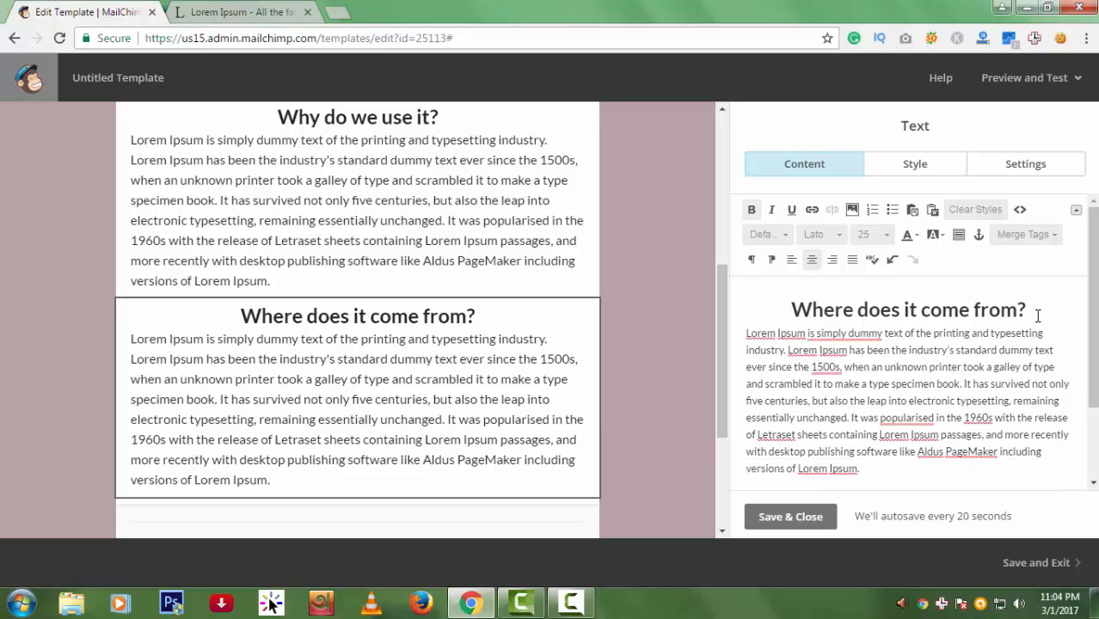
left_click(790, 516)
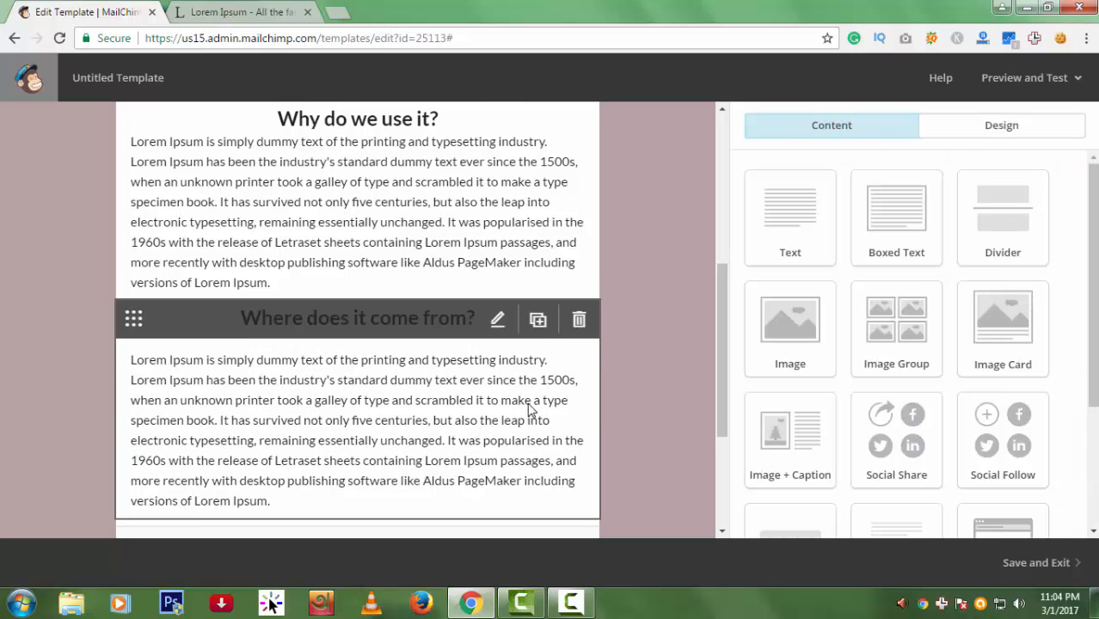
- Duplicate the "Where does it come from?" text block and copy the "Where can I get some?" heading from the lipsum.com page
scroll(526, 382, "down", 2)
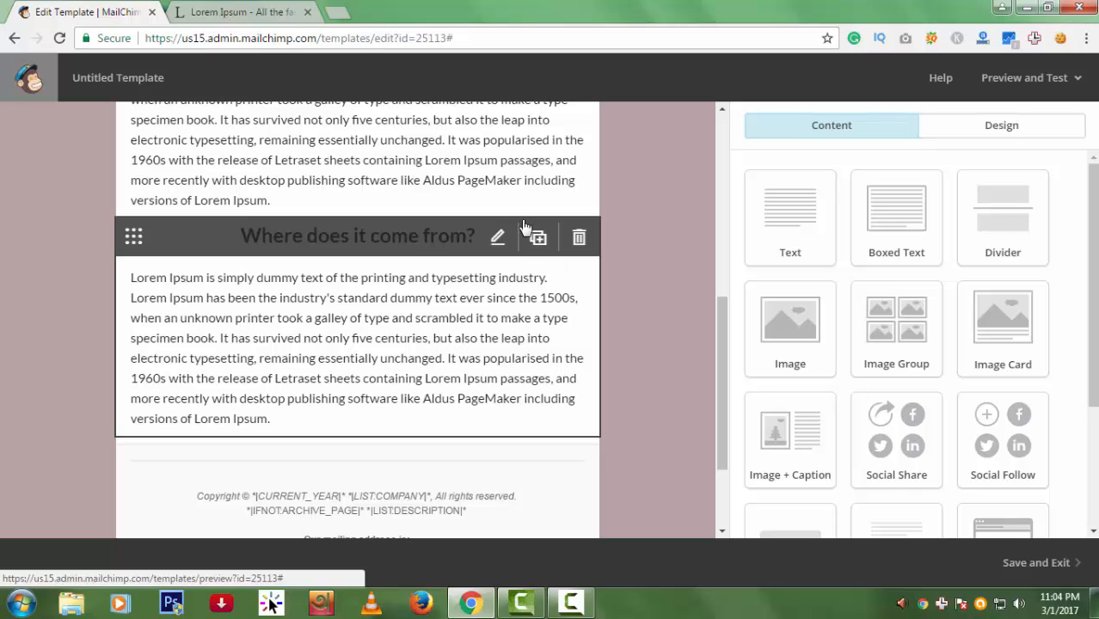
left_click(270, 7)
left_click_drag(736, 420, 582, 408)
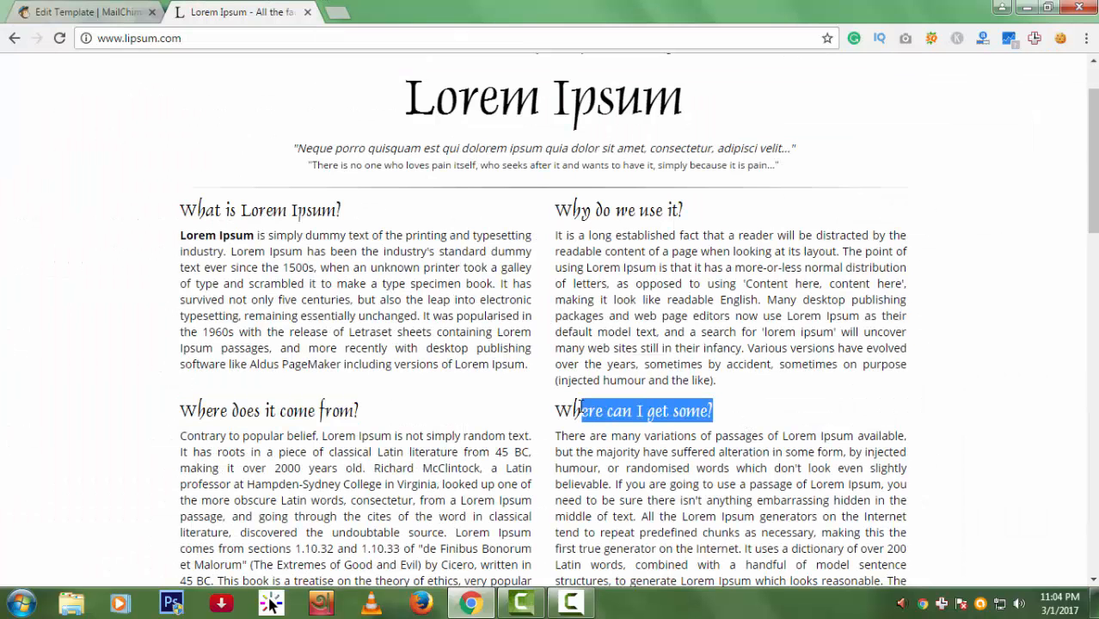
- Replace the heading of the new duplicate with "Where can I get some?" as plain text, and save and close the block
left_click(100, 10)
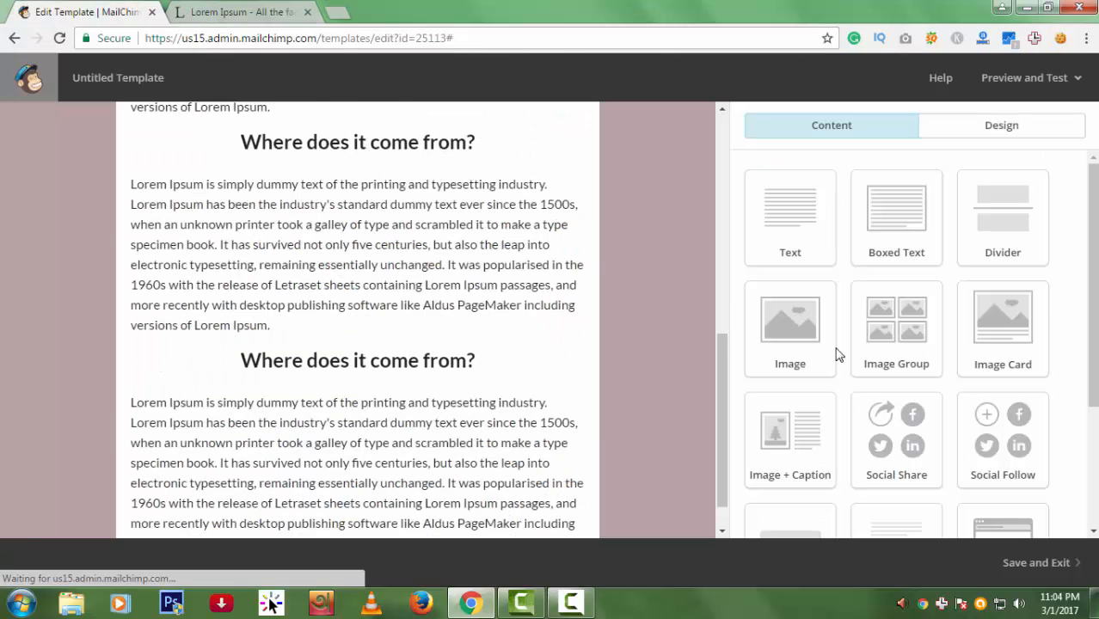
left_click_drag(1026, 310, 783, 297)
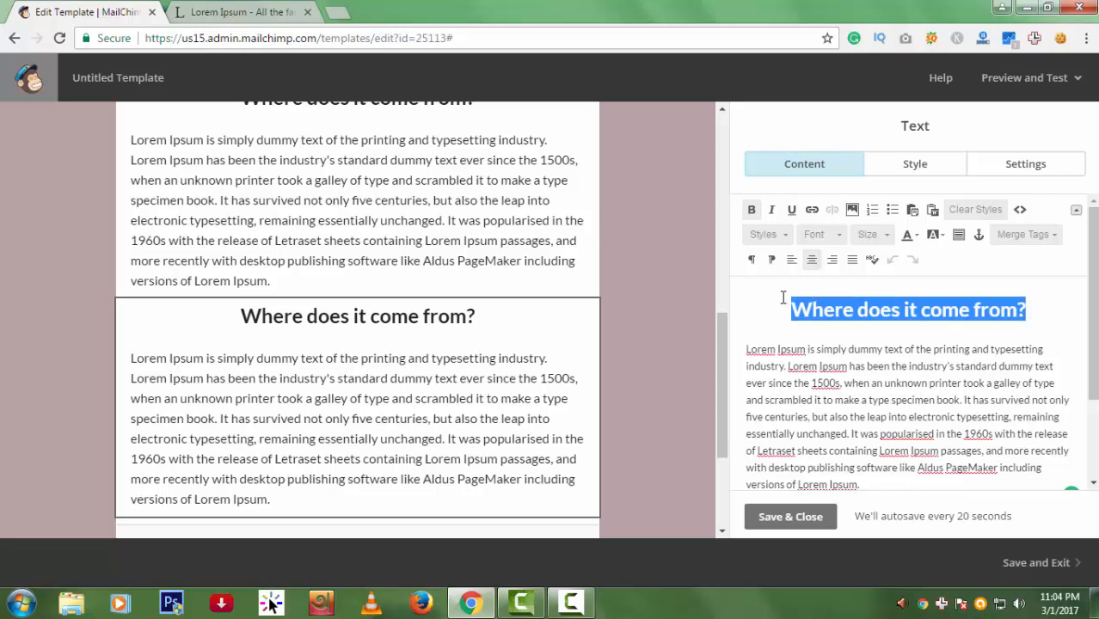
left_click(914, 211)
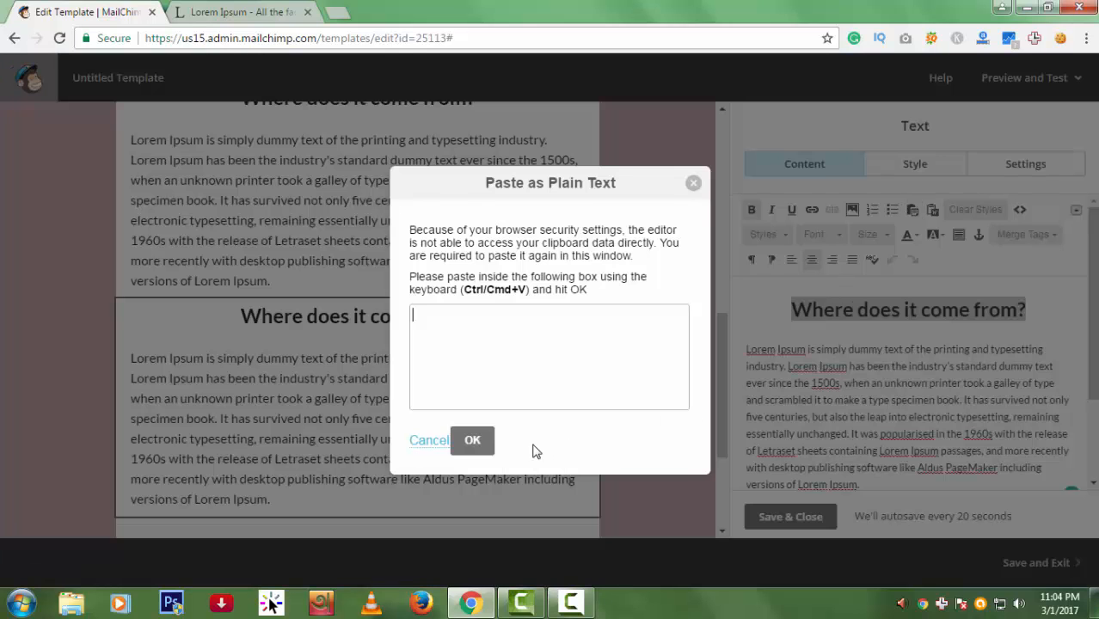
type("Where can I get some?")
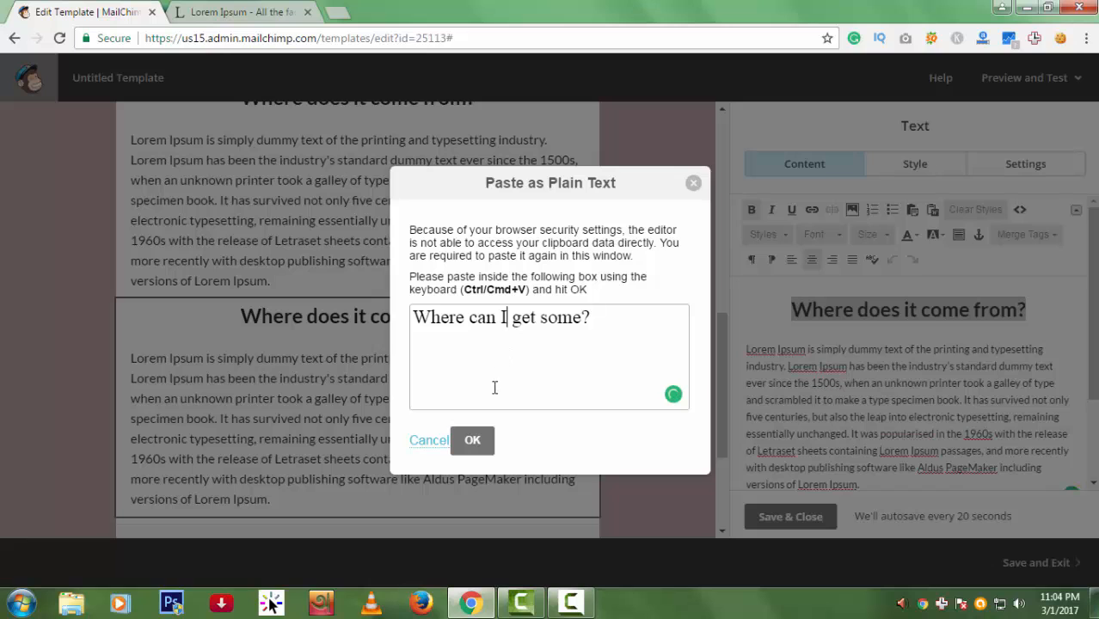
left_click(473, 440)
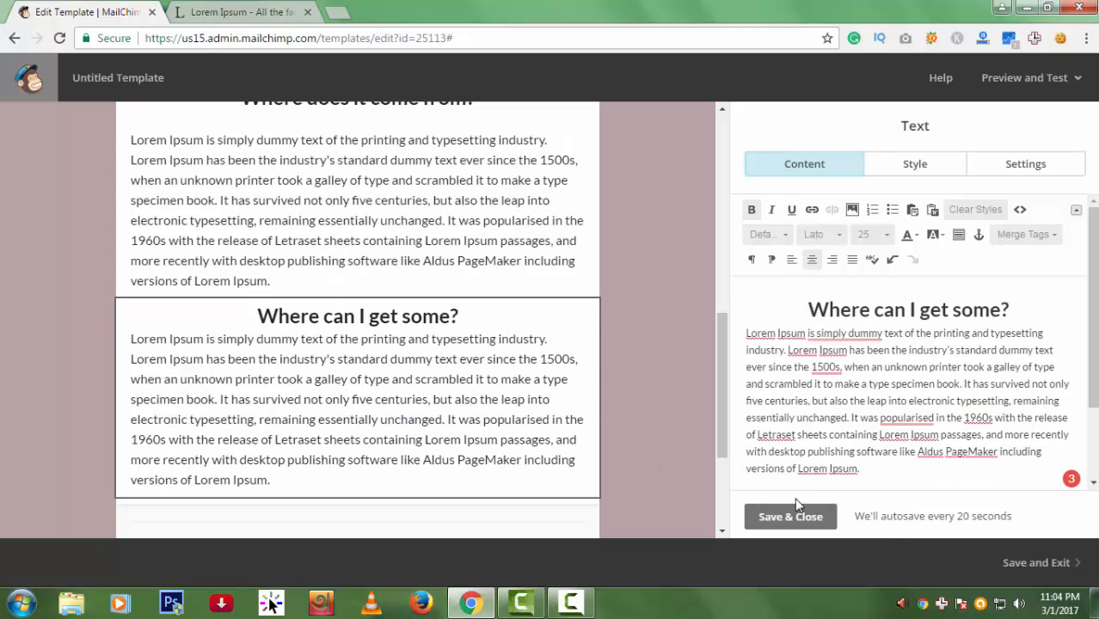
left_click(600, 443)
- Duplicate the "Where can I get some?" block, change its heading to "Which can I get some?" with a blank line below, and save it
left_click(537, 320)
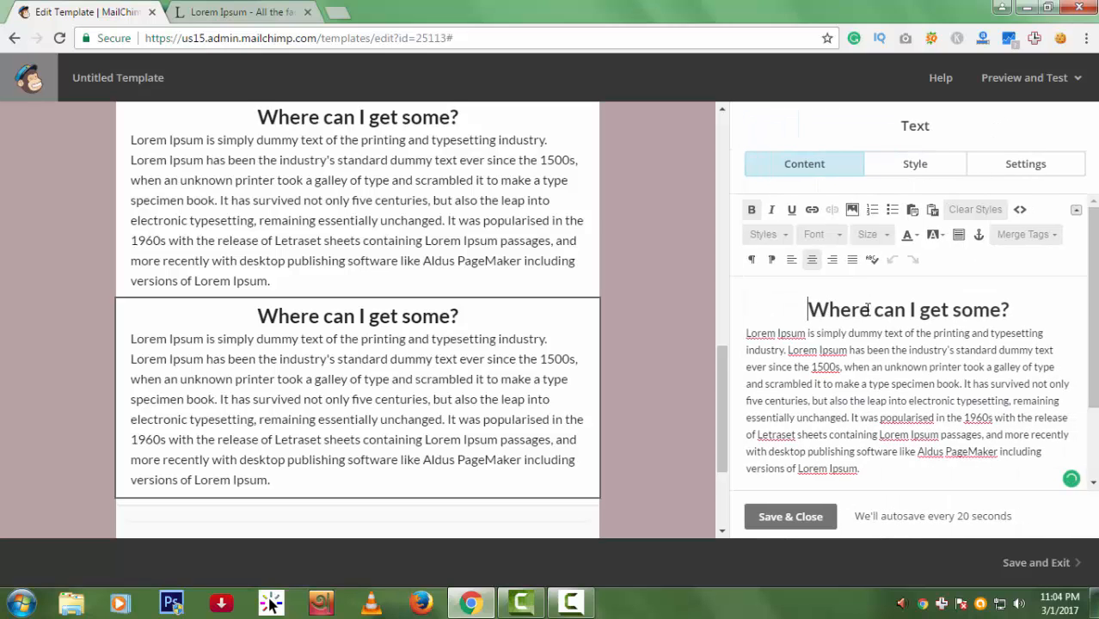
left_click_drag(868, 311, 809, 311)
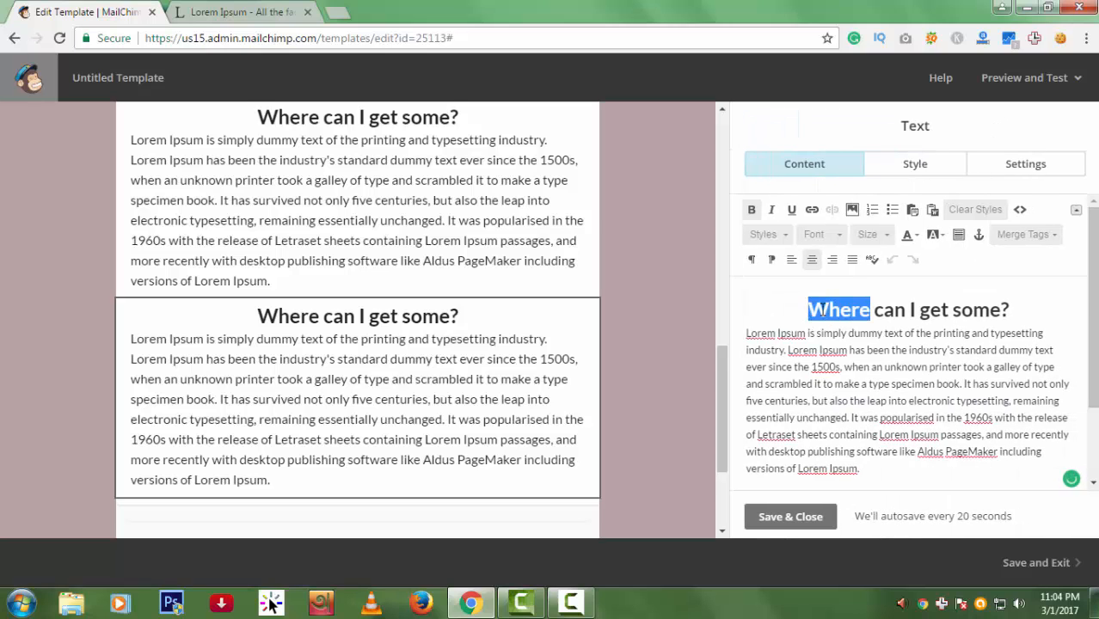
type("Whick")
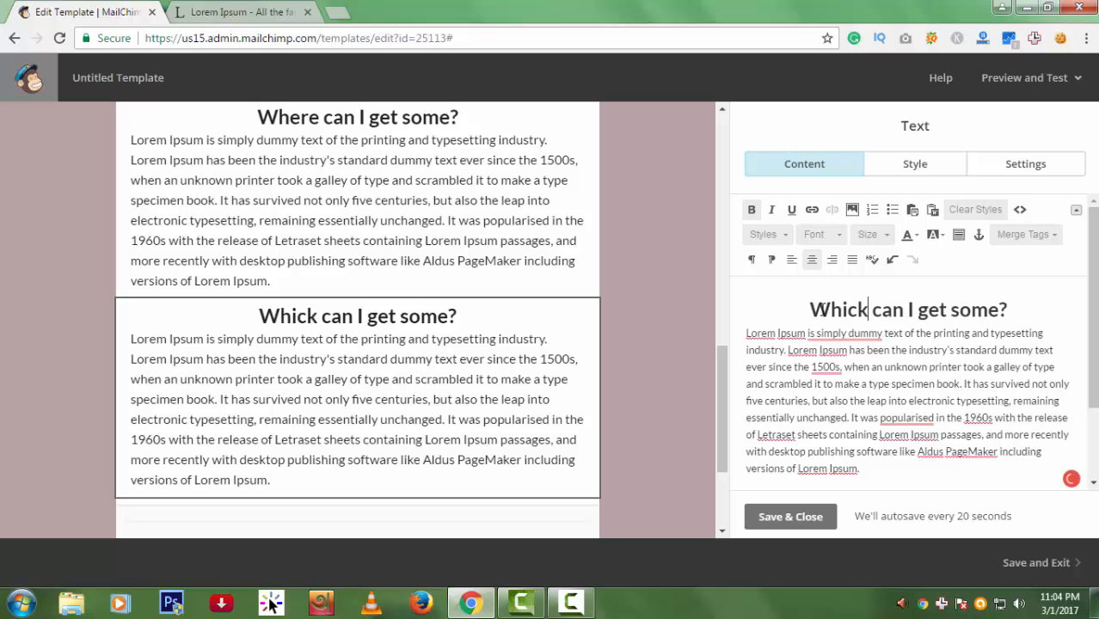
key("BackSpace")
type("h")
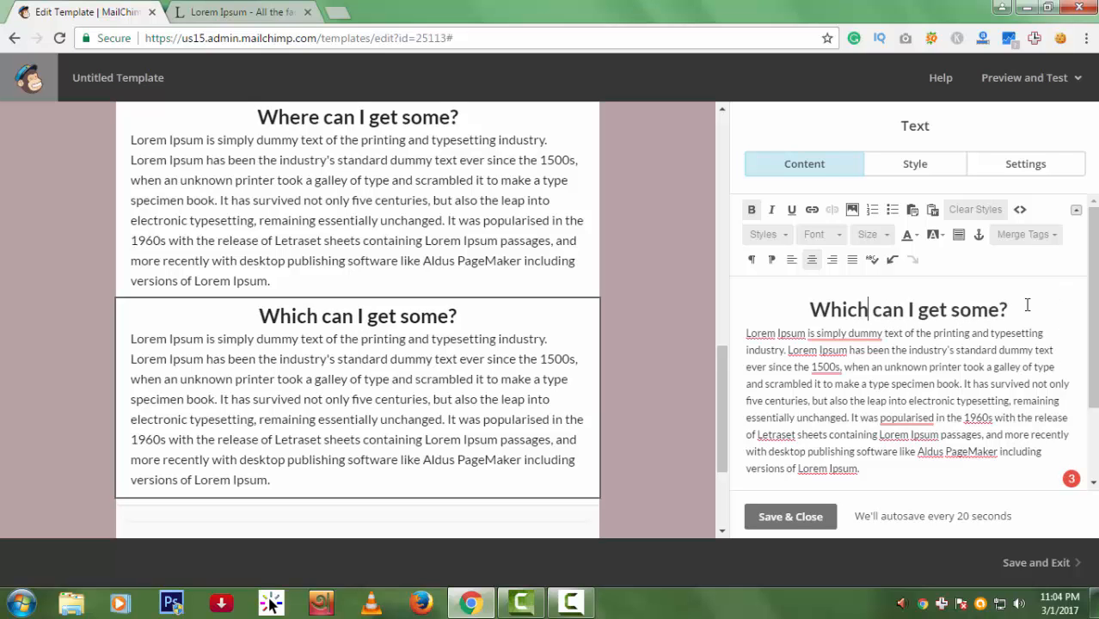
left_click(790, 516)
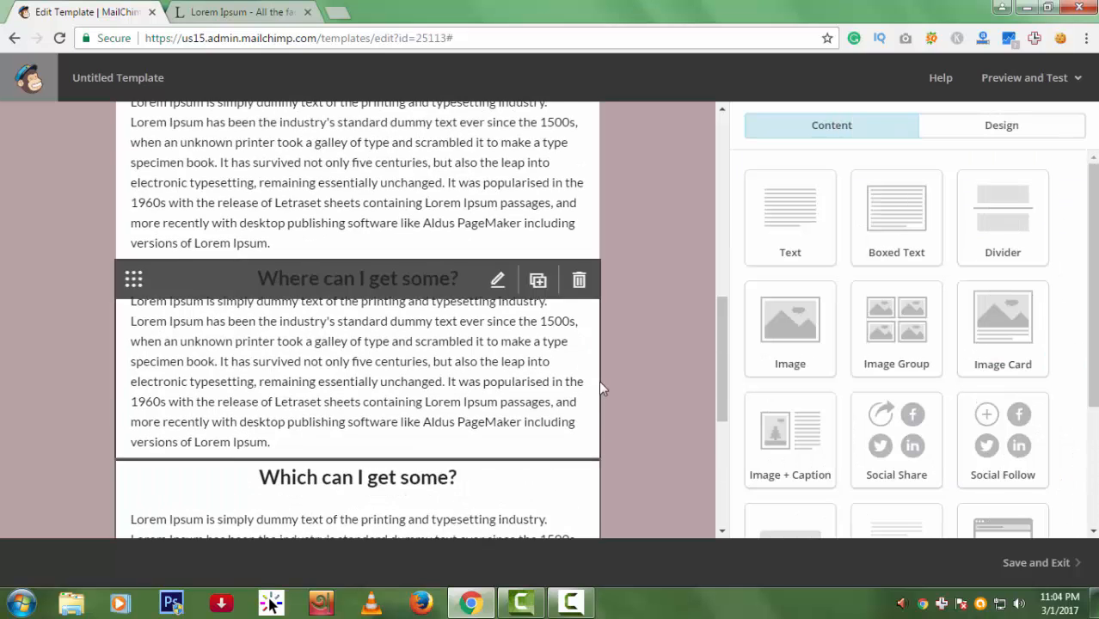
- Add a blank line below the "Why do we use it?" section heading, copy that heading, and save and close the block
scroll(601, 389, "up", 6)
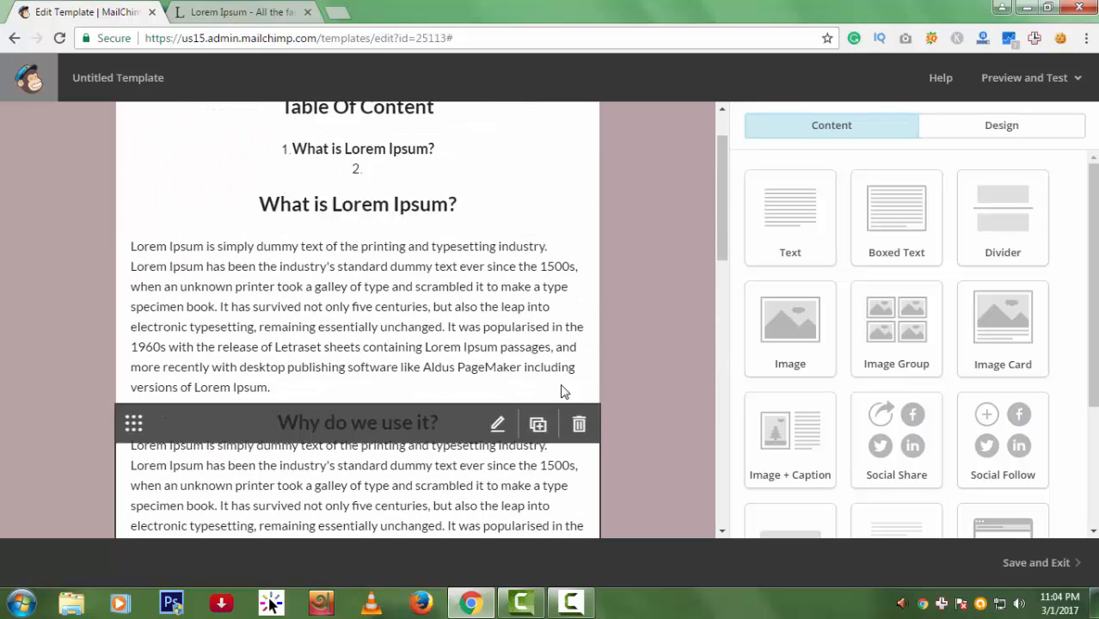
scroll(546, 393, "down", 1)
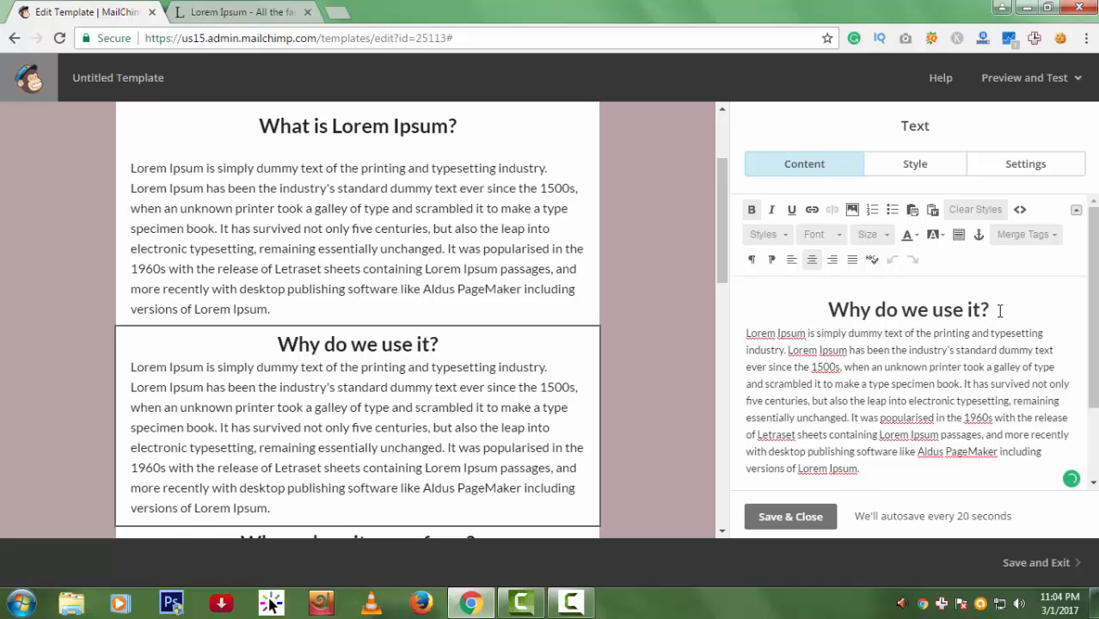
key("Return")
triple_click(785, 302)
key("ctrl+c")
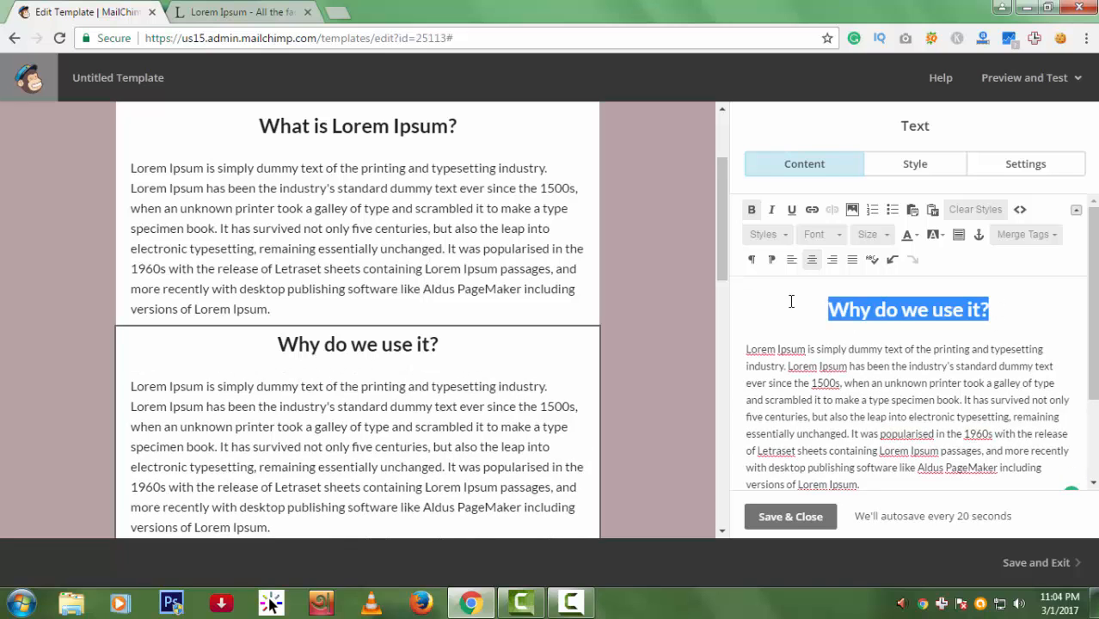
left_click(790, 517)
- Insert the copied "Why do we use it?" heading as numbered item 2 in the "Table Of Content" list
scroll(465, 327, "up", 3)
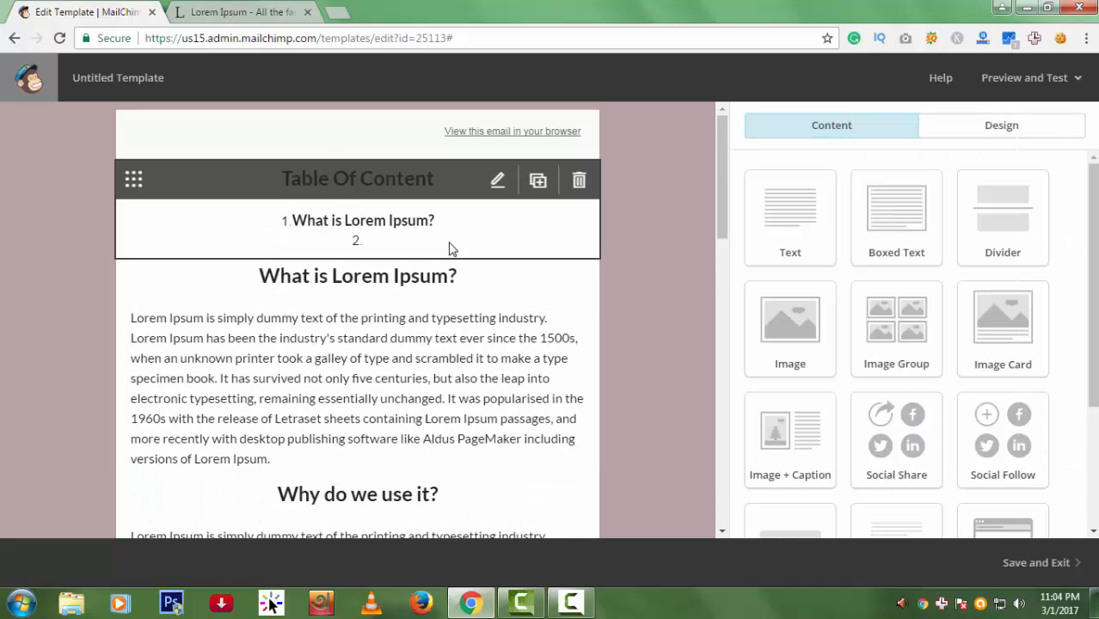
left_click(938, 379)
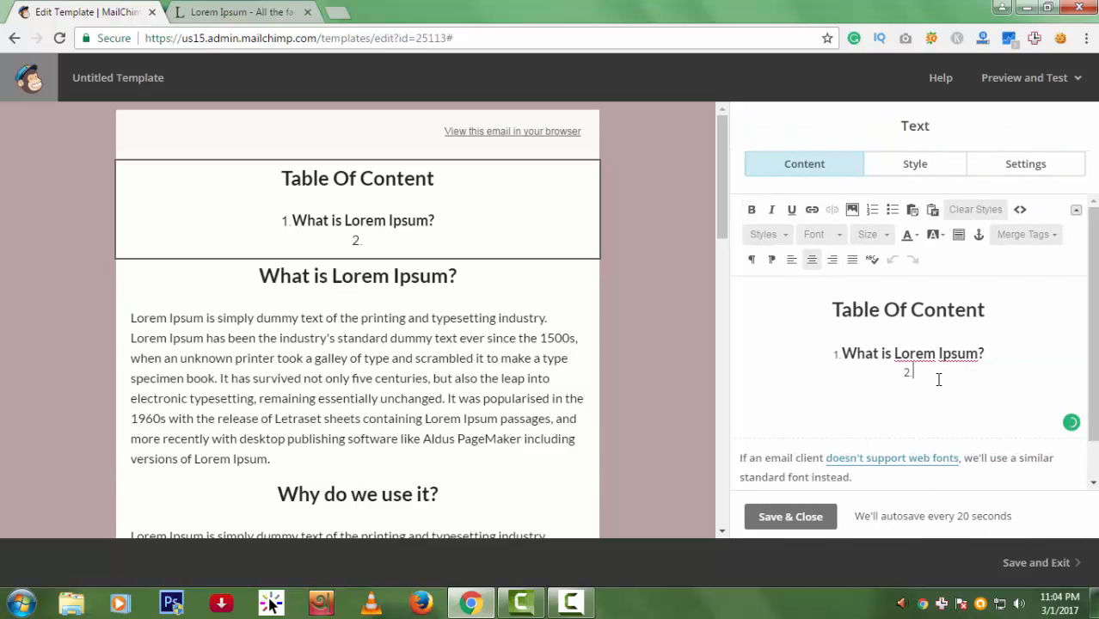
key("ctrl+v")
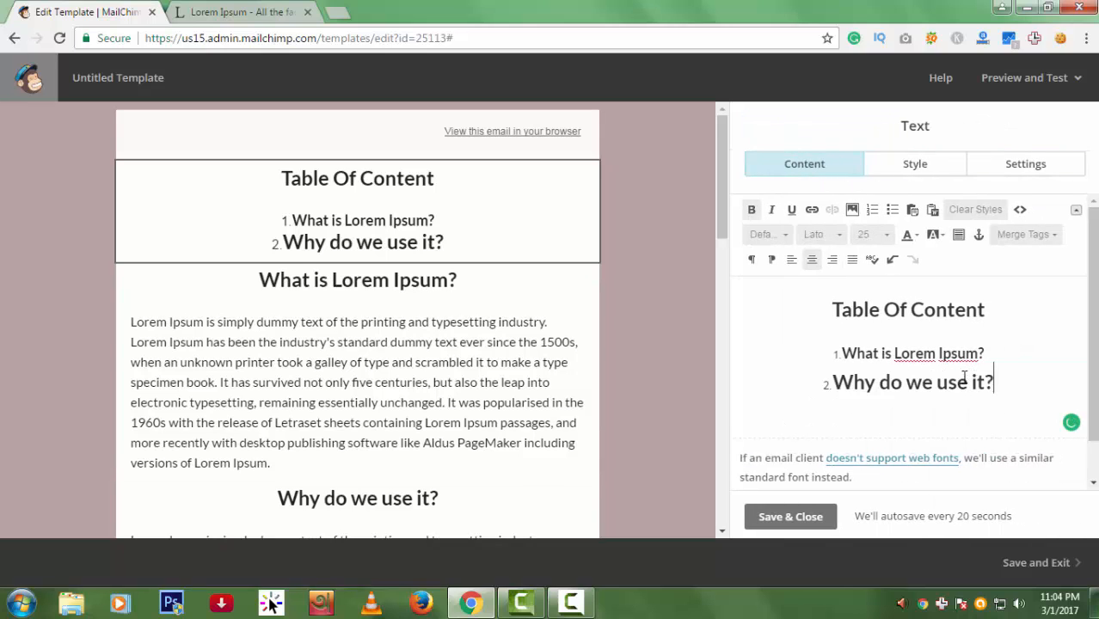
- Copy the "Where does it come from?" section heading and insert it as numbered item 3 in the "Table Of Content" list
scroll(510, 387, "down", 3)
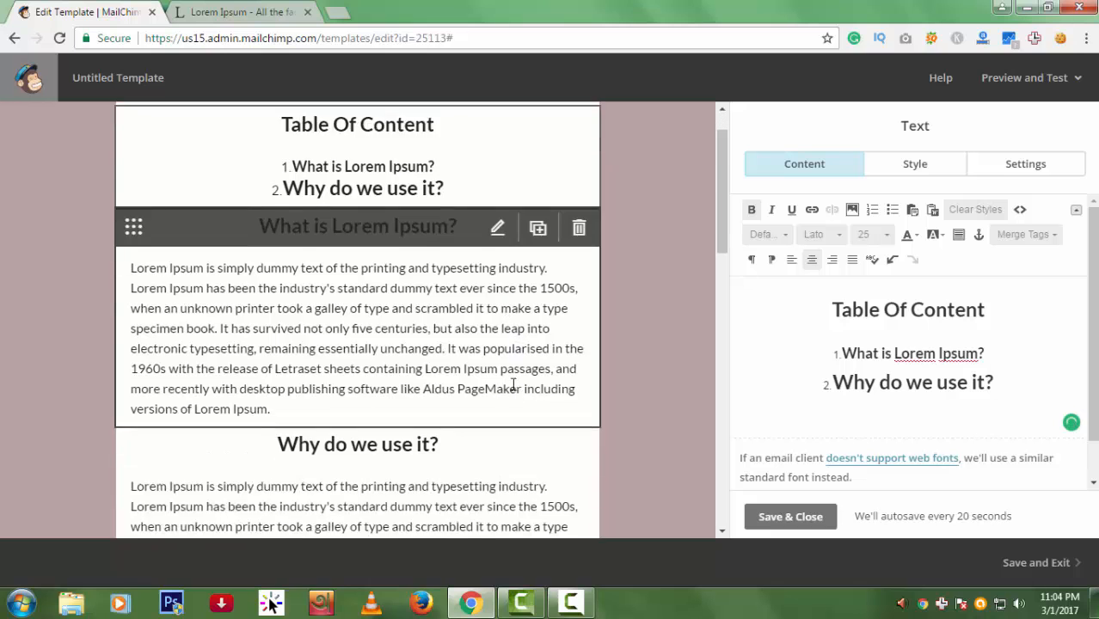
scroll(517, 378, "down", 2)
left_click(491, 396)
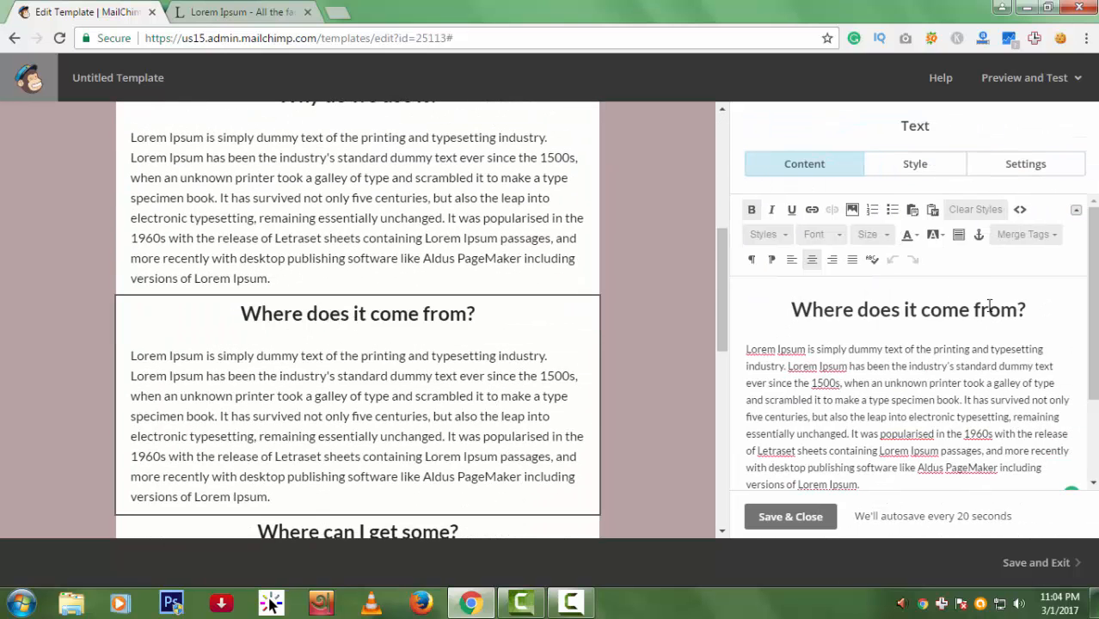
left_click_drag(1028, 308, 790, 306)
key("ctrl+c")
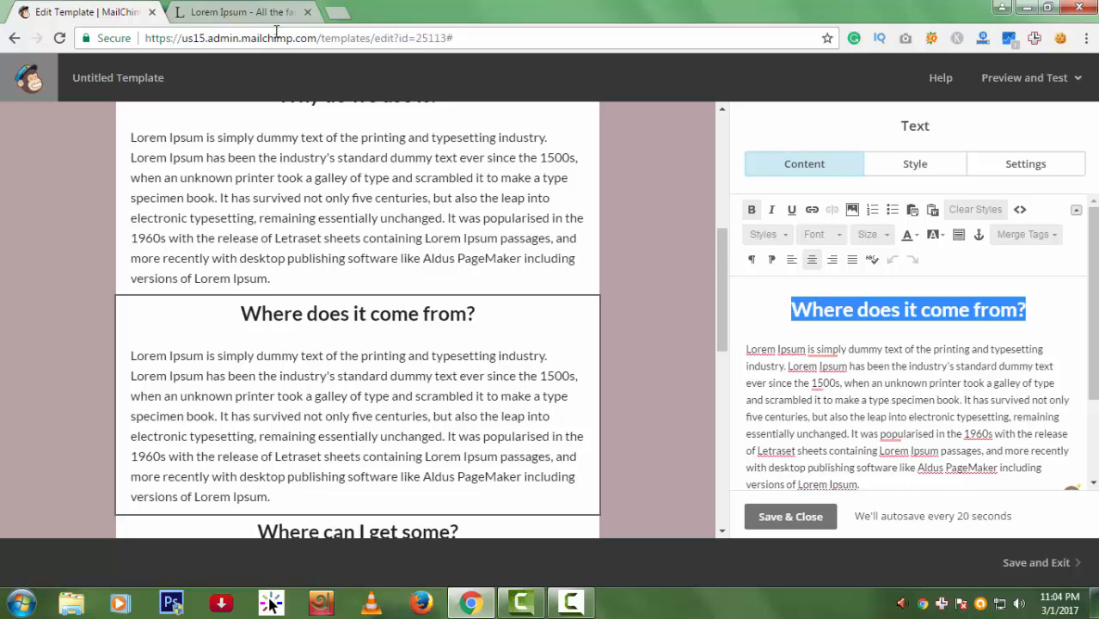
scroll(622, 280, "up", 5)
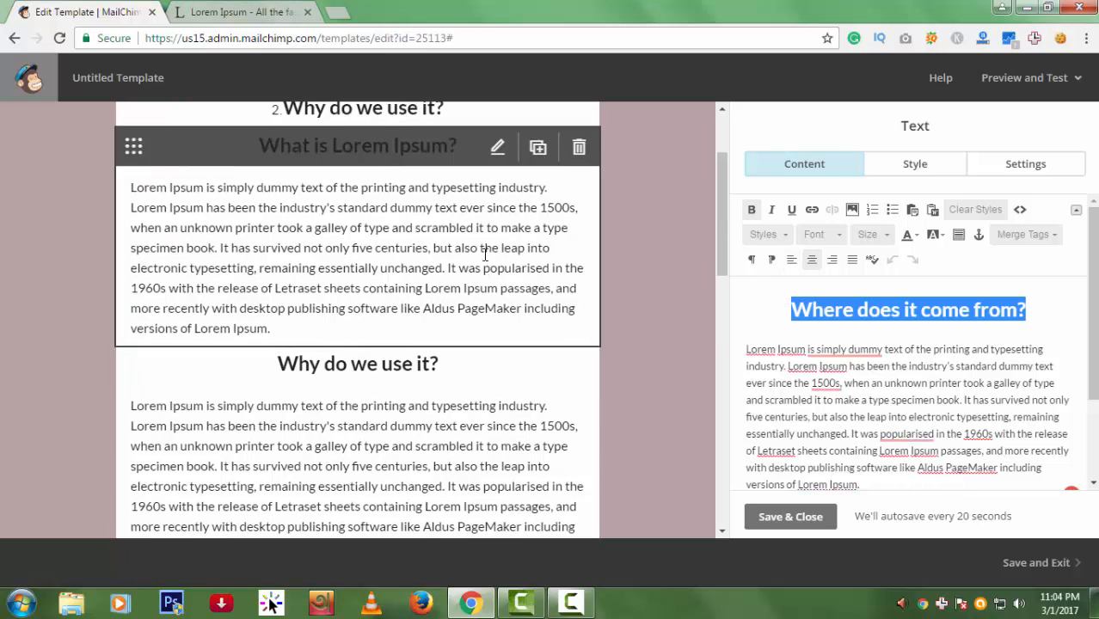
left_click(464, 253)
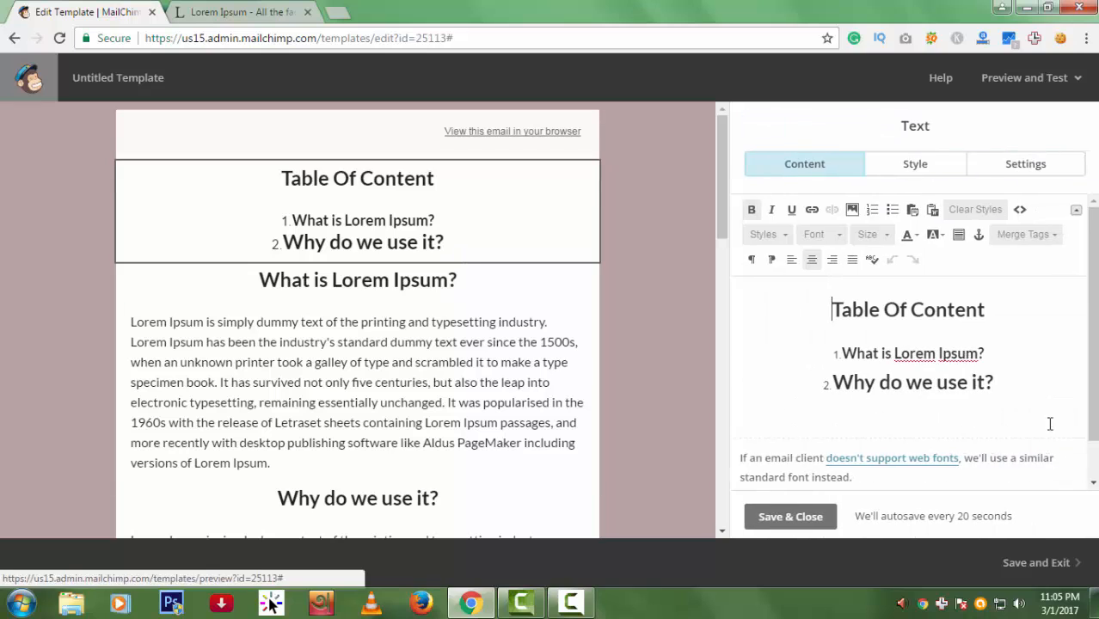
key("Return")
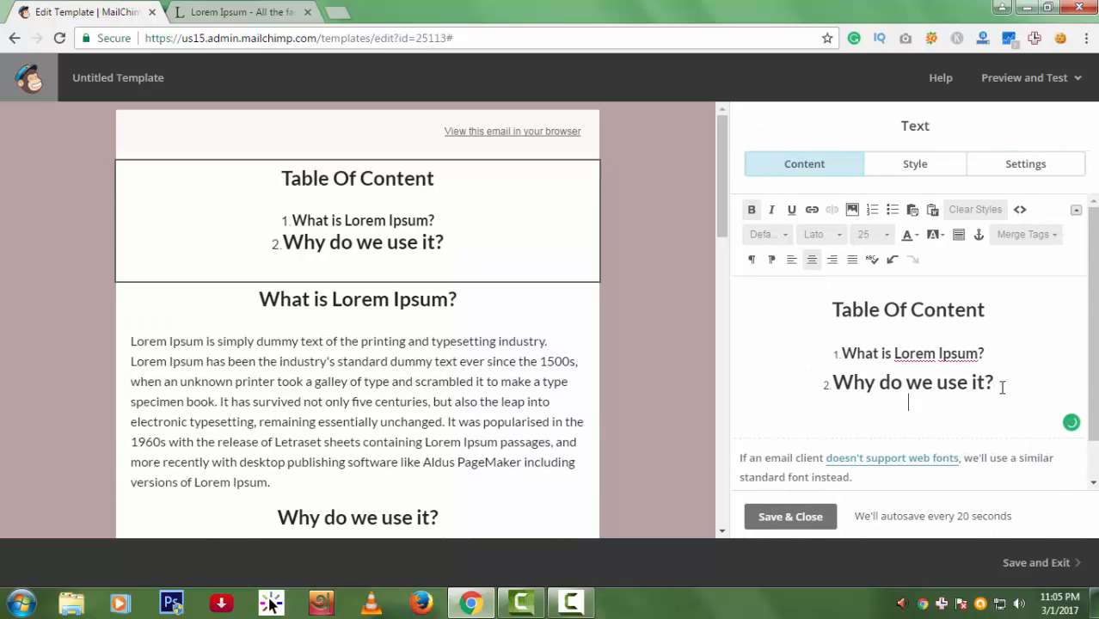
key("ctrl+v")
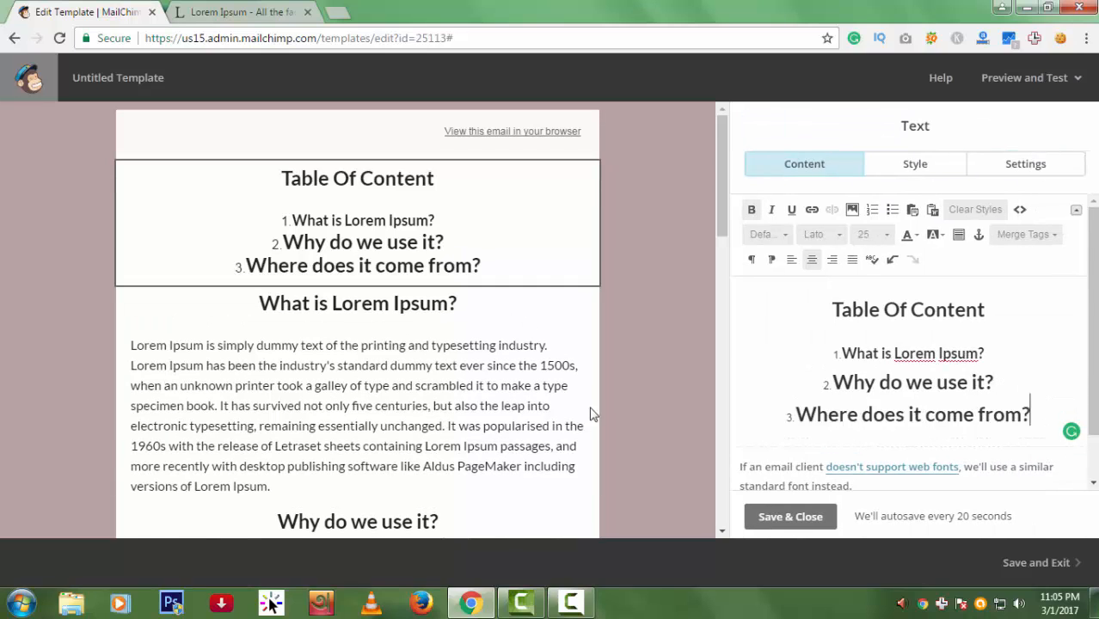
- Copy the "Where does it come from?" heading again, insert it as item 4 in the "Table Of Content" list, and save and close the block
scroll(551, 404, "down", 6)
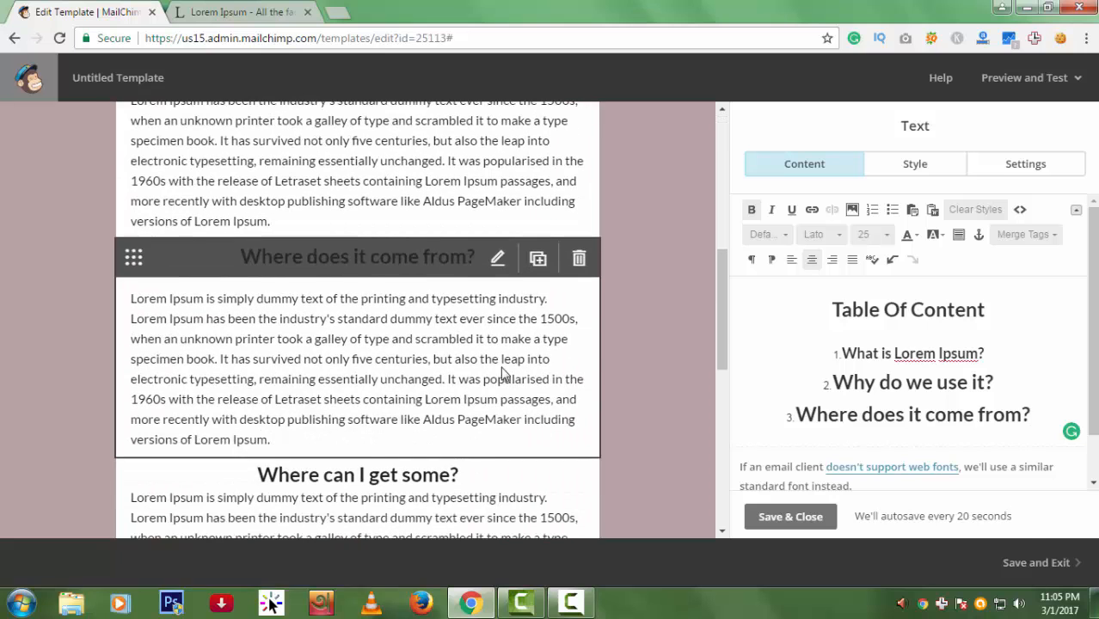
left_click(505, 374)
left_click_drag(1042, 314, 764, 307)
key("ctrl+c")
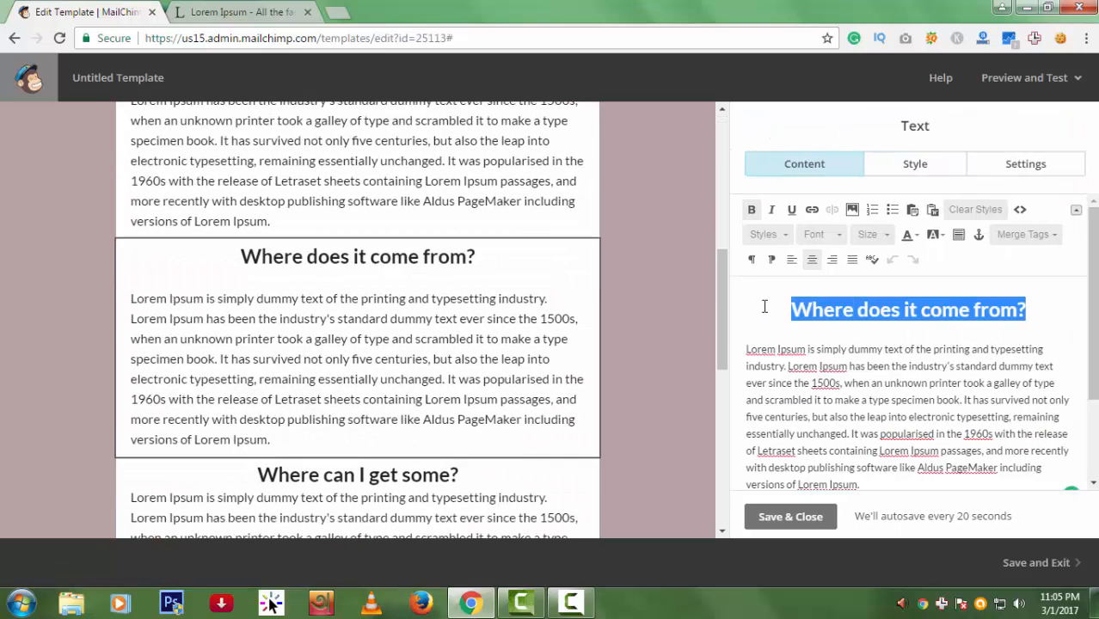
scroll(582, 353, "up", 5)
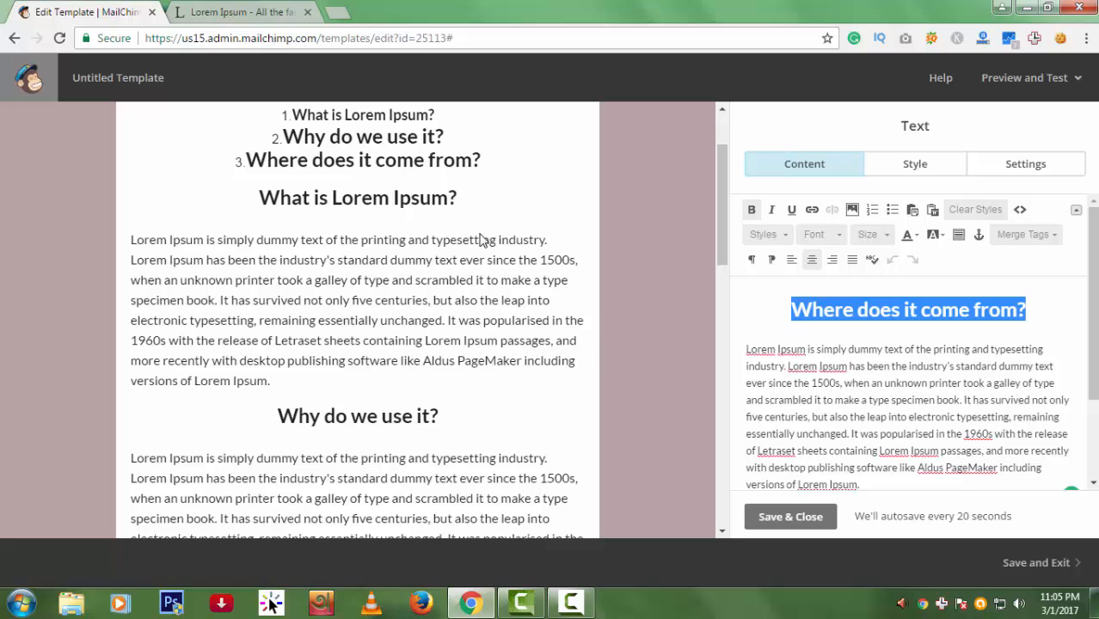
scroll(481, 243, "up", 2)
left_click(483, 270)
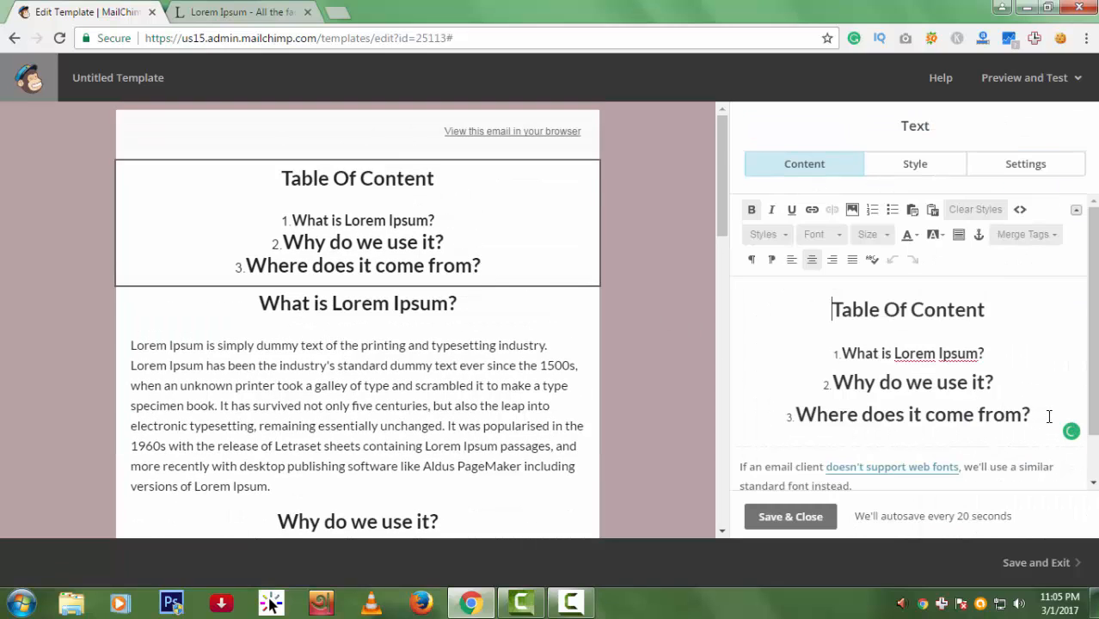
key("Return")
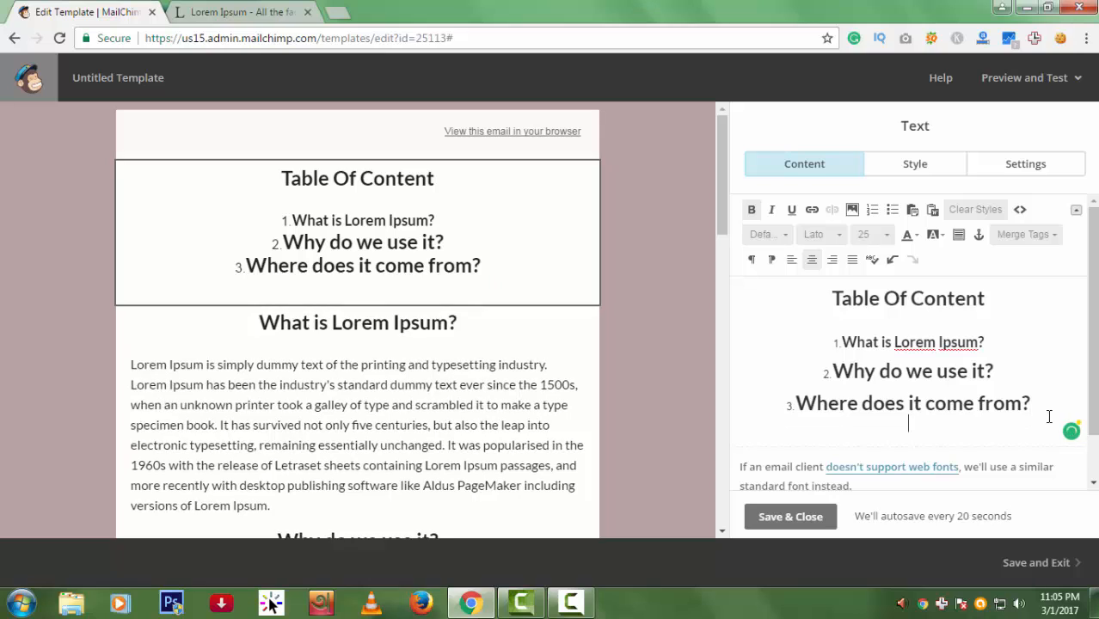
type("5.")
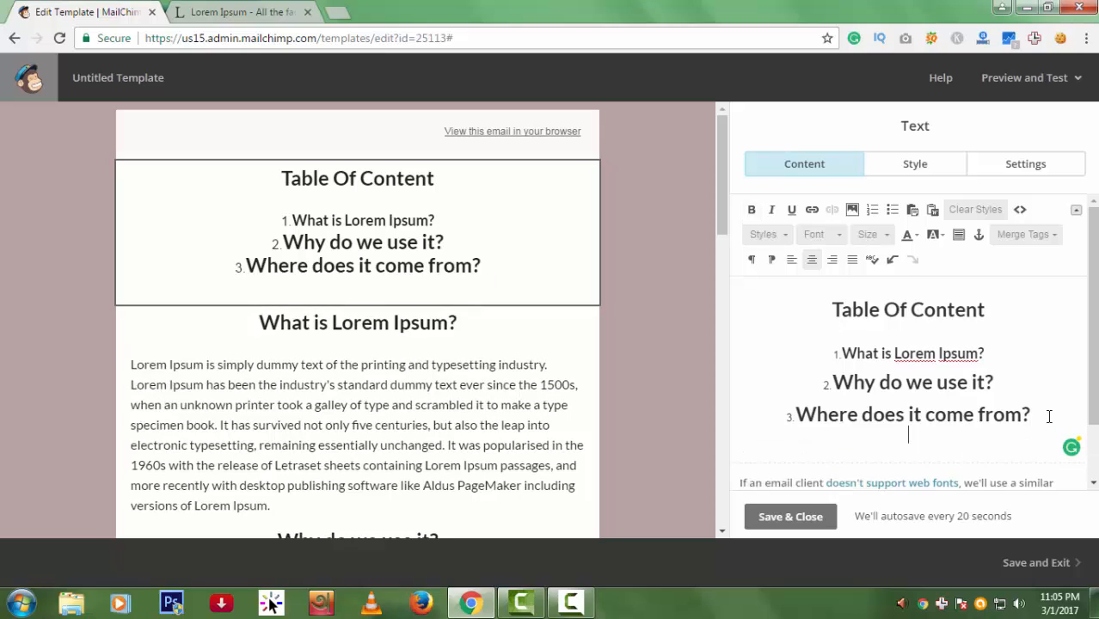
key("ctrl+v")
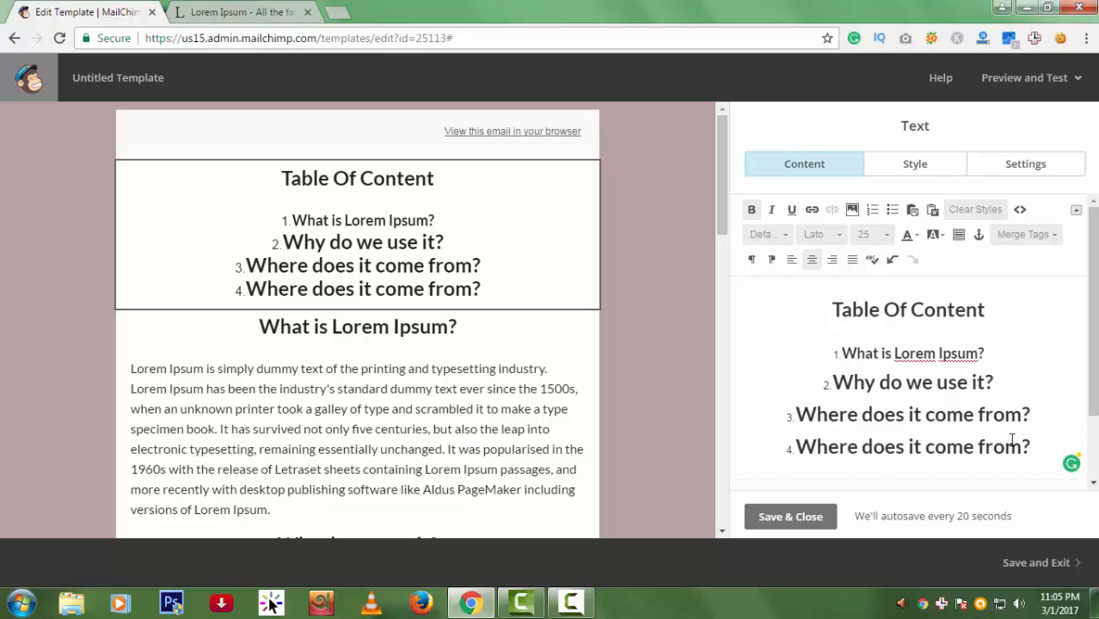
left_click(791, 517)
- Copy the "Which can I get some?" section heading, prefix the original with "5.", and save and close the block
scroll(559, 482, "down", 10)
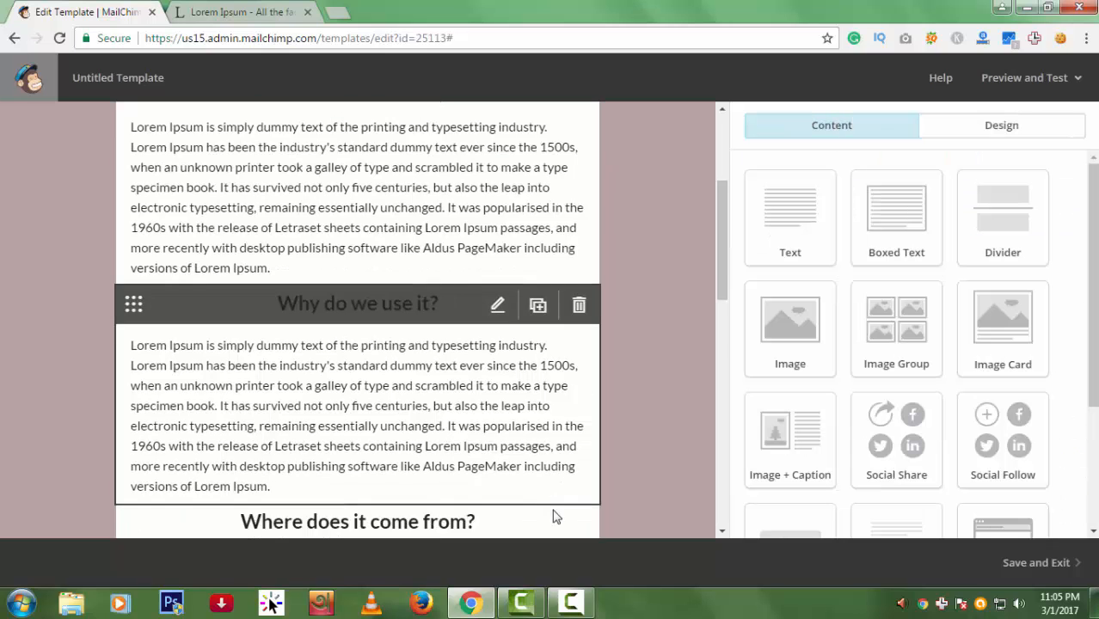
scroll(478, 453, "down", 2)
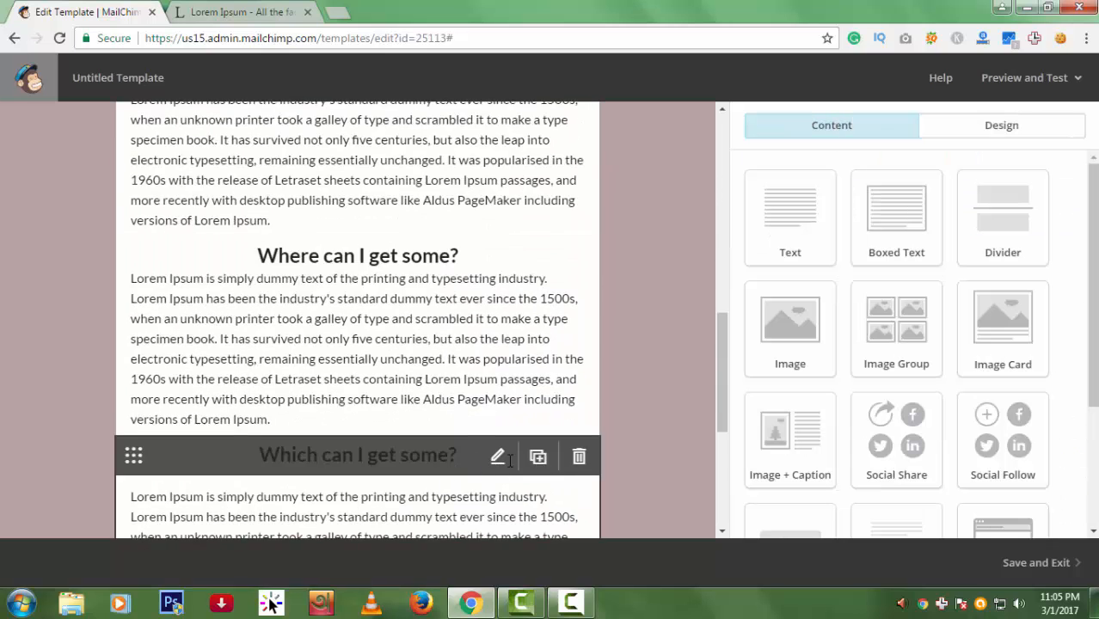
scroll(454, 414, "down", 3)
left_click(454, 361)
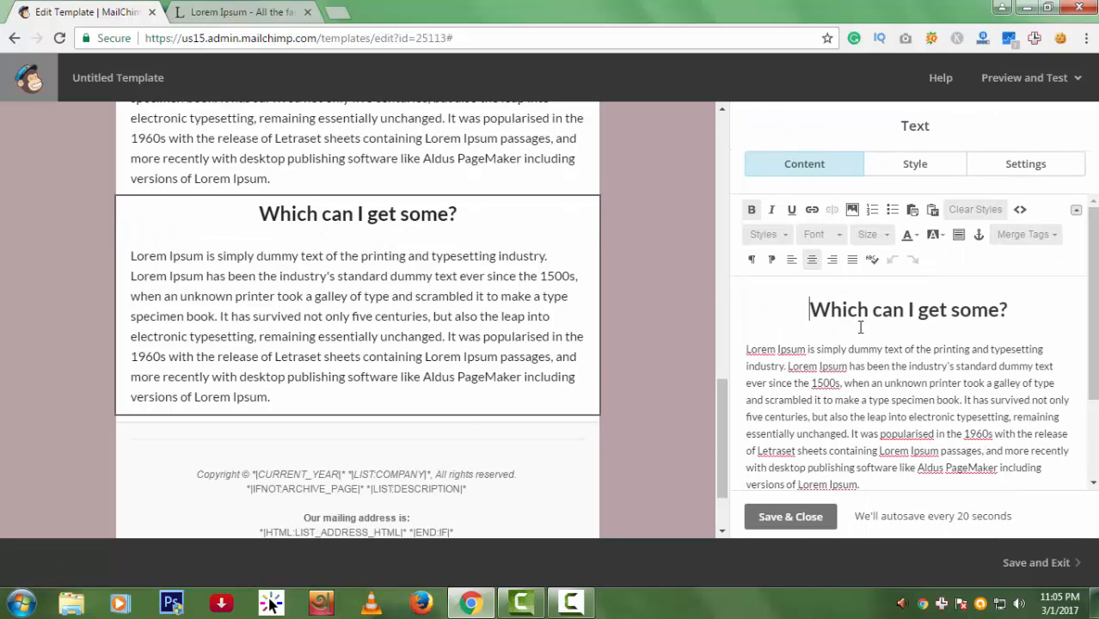
left_click_drag(1031, 328, 800, 299)
key("ctrl+c")
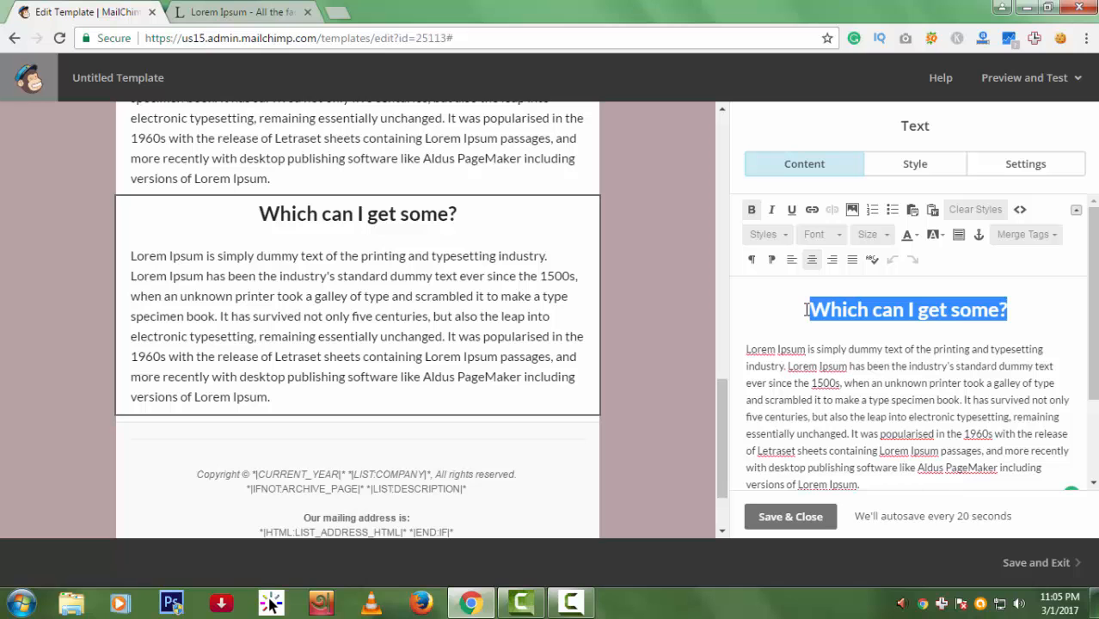
left_click(807, 310)
type("5.")
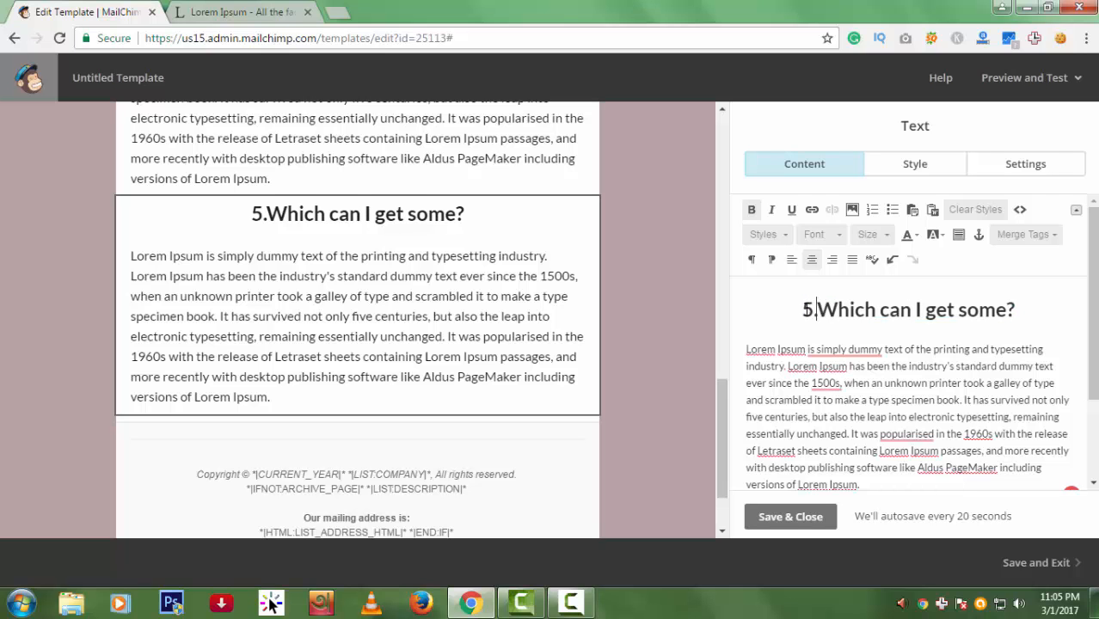
left_click(791, 516)
- Insert the copied "Which can I get some?" heading as numbered item 5 in the "Table Of Content" list
scroll(460, 431, "up", 15)
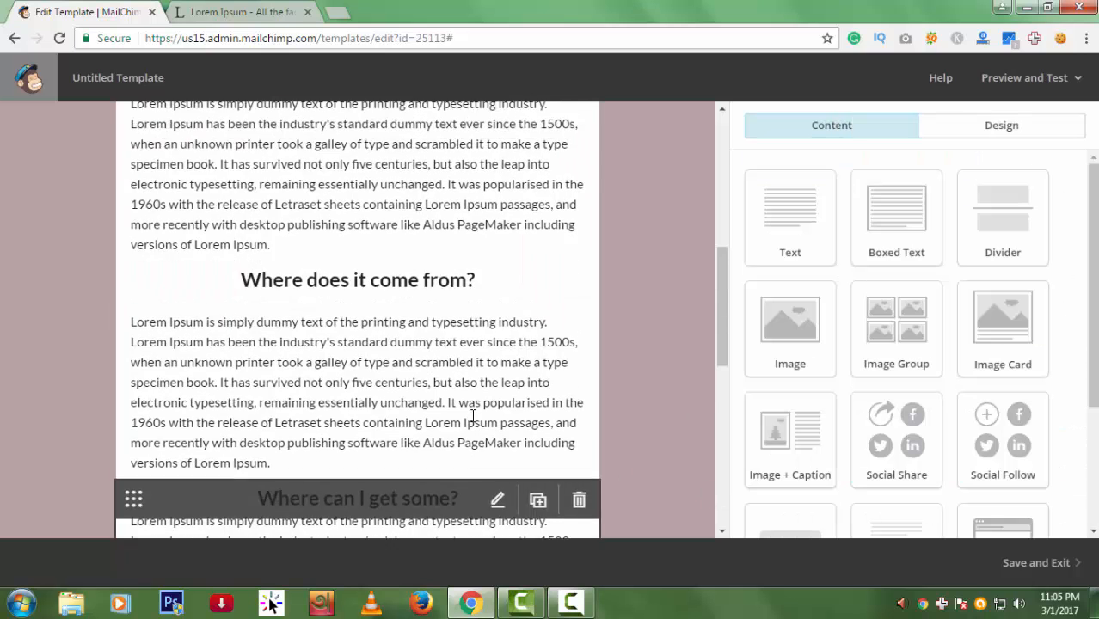
left_click(435, 284)
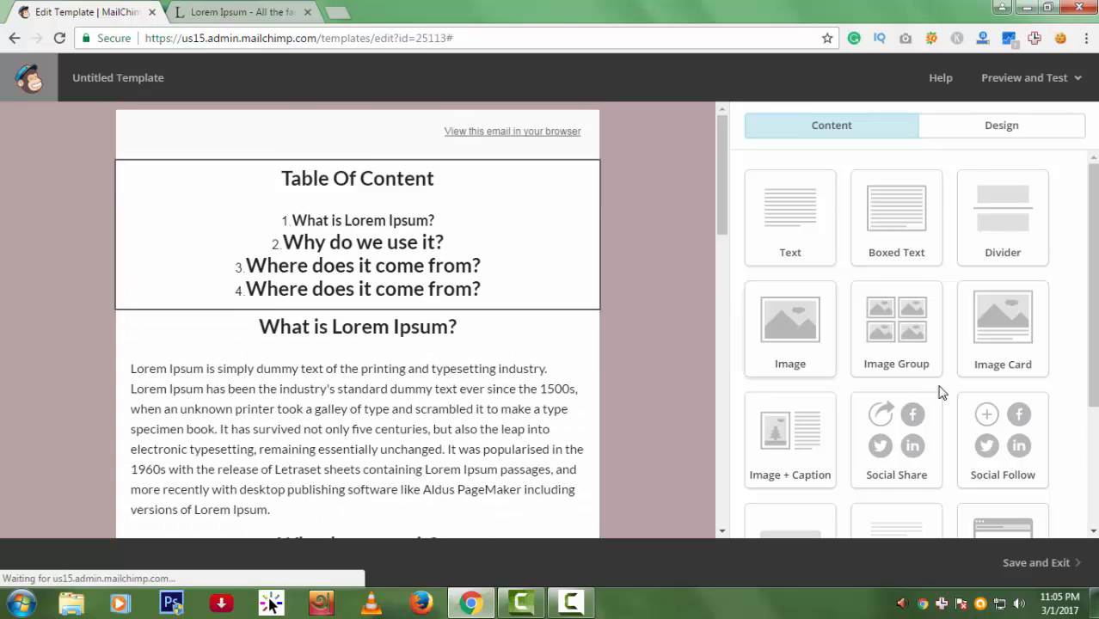
left_click(1035, 443)
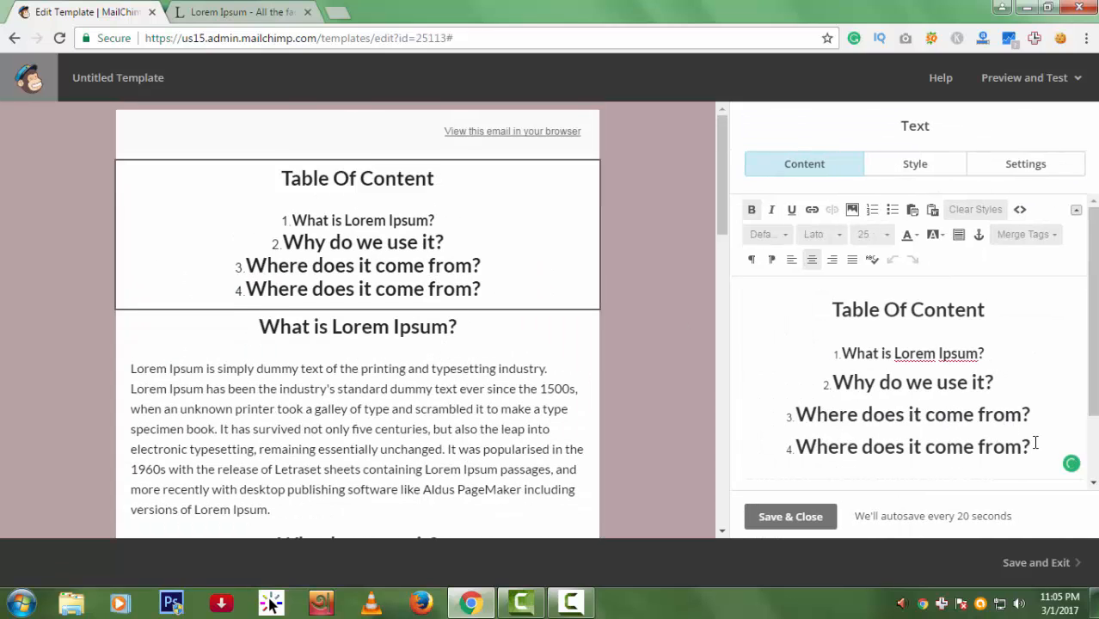
key("Return")
key("ctrl+v")
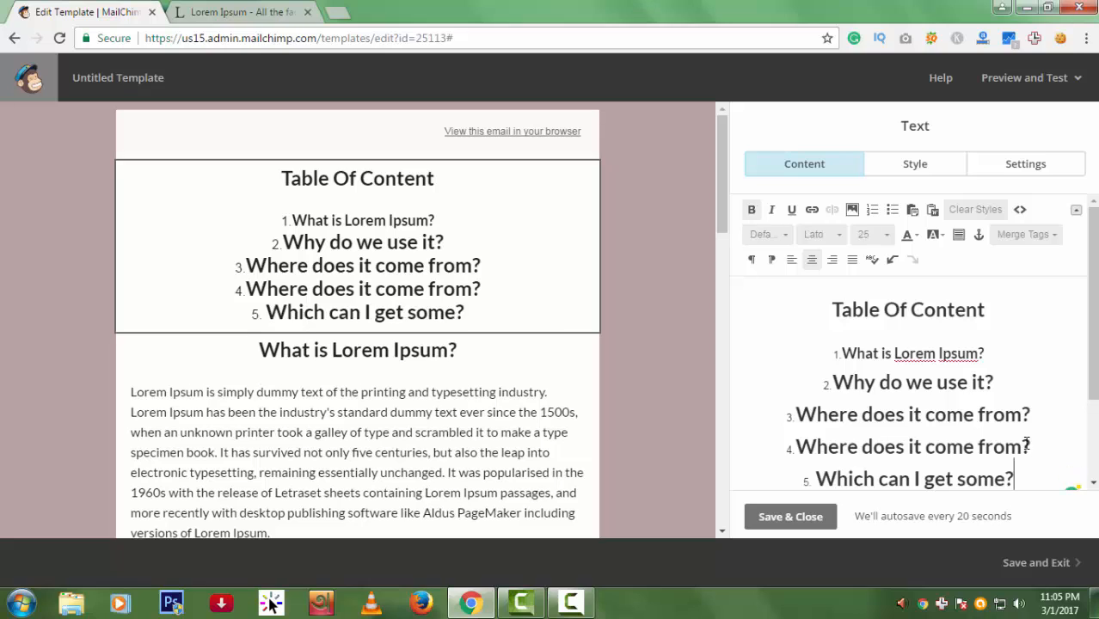
- Add a space between the number and the text in items 1 to 4 of the "Table Of Content" list
left_click(799, 451)
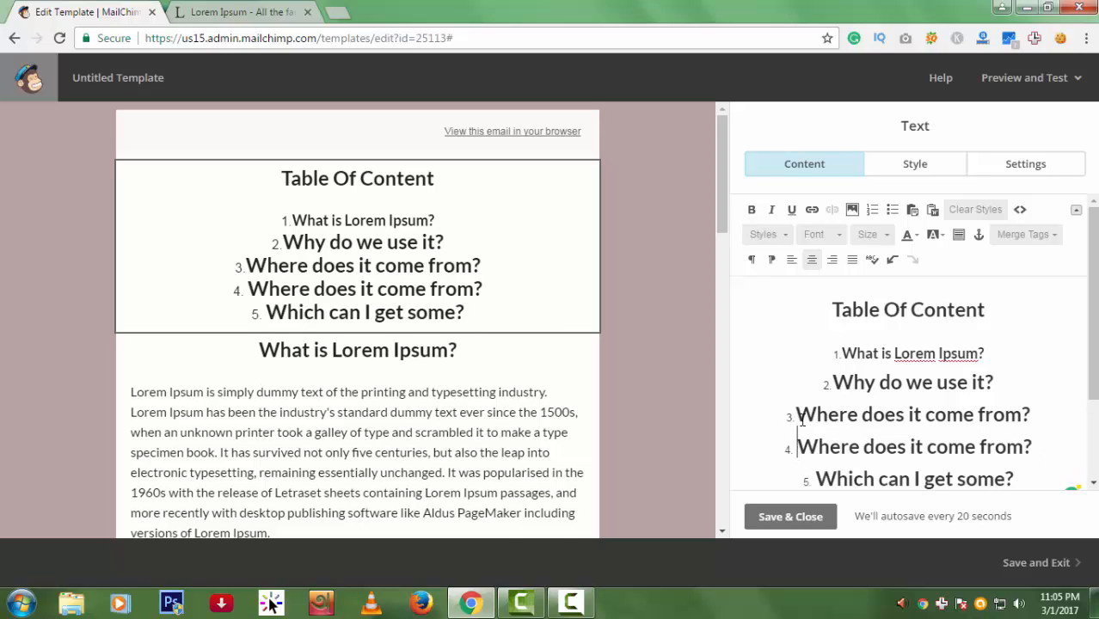
left_click(835, 381)
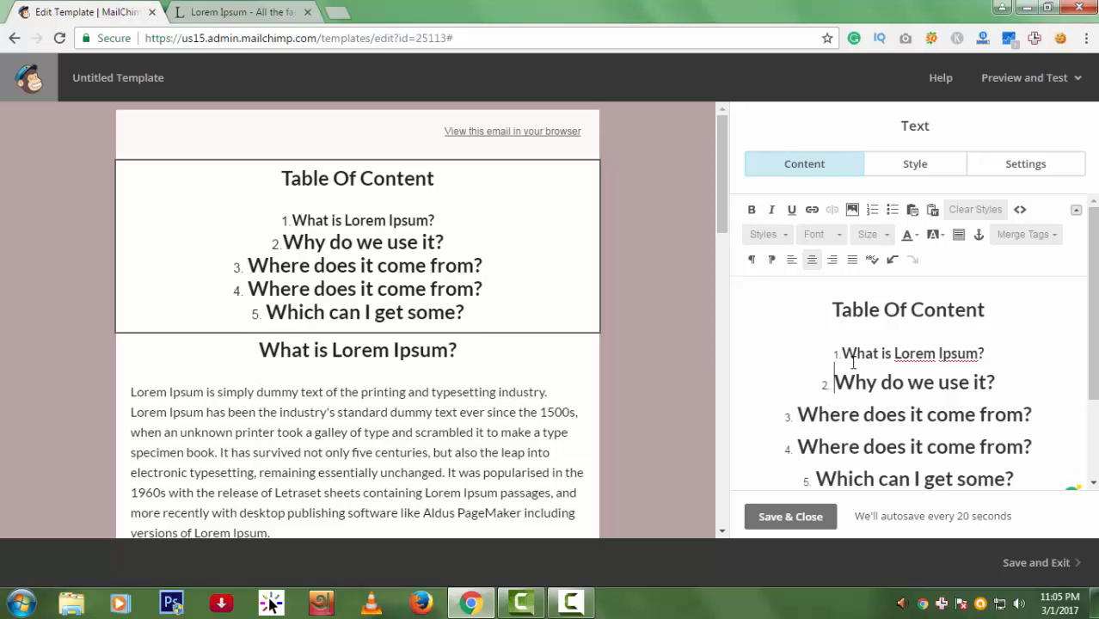
left_click(842, 354)
- Set all five "Table Of Content" list items to font size 18, and save and close the block
scroll(997, 380, "down", 1)
scroll(997, 380, "down", 1)
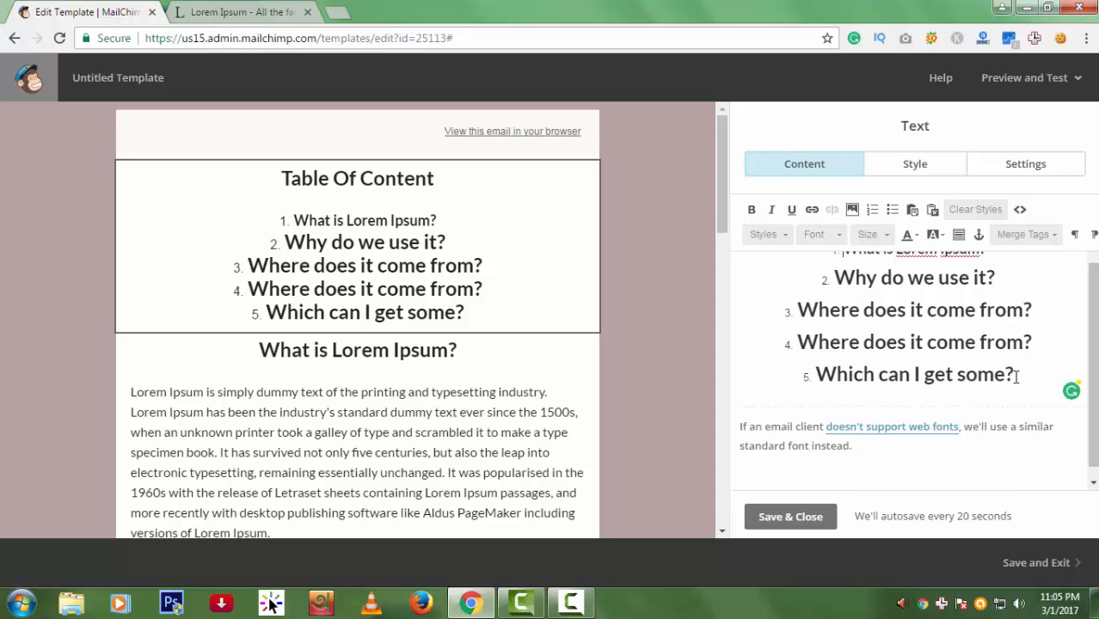
left_click_drag(1018, 373, 865, 220)
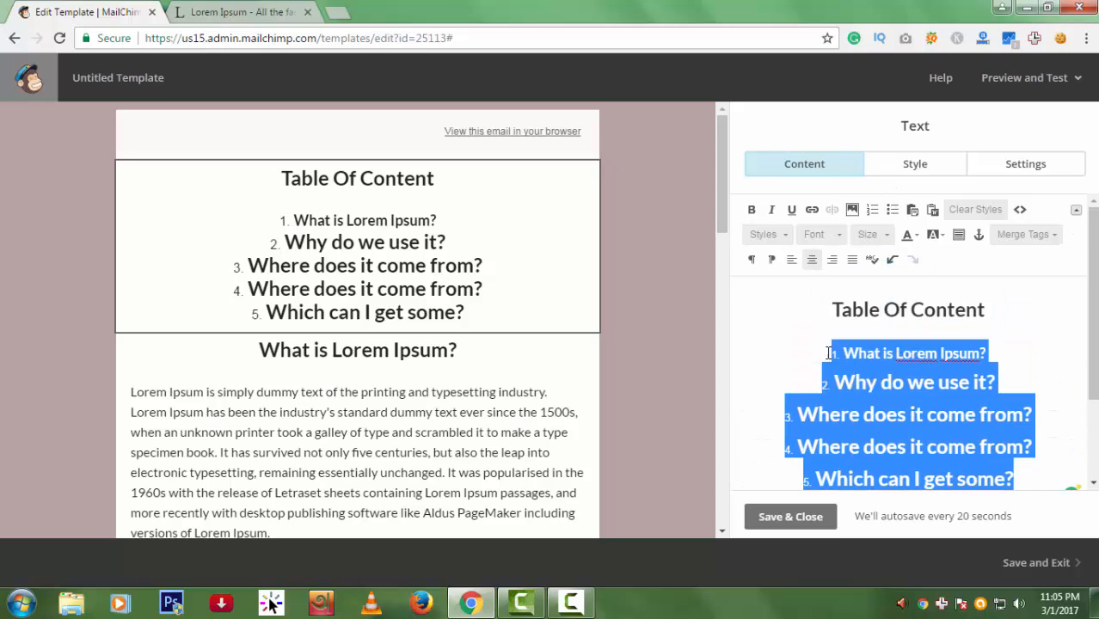
left_click(871, 235)
left_click(874, 318)
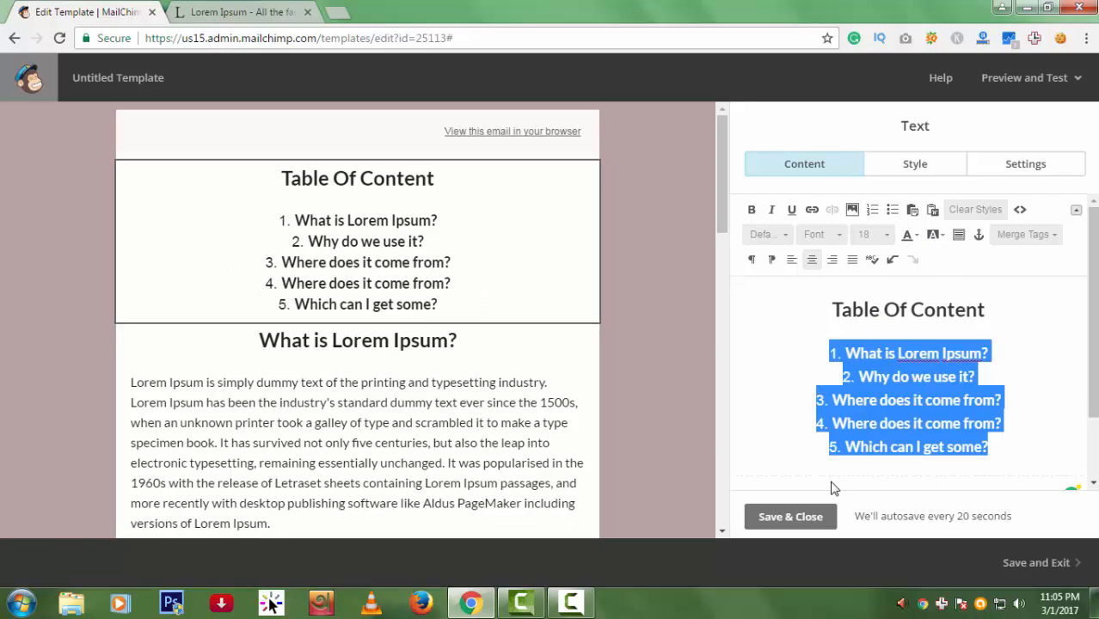
left_click(793, 517)
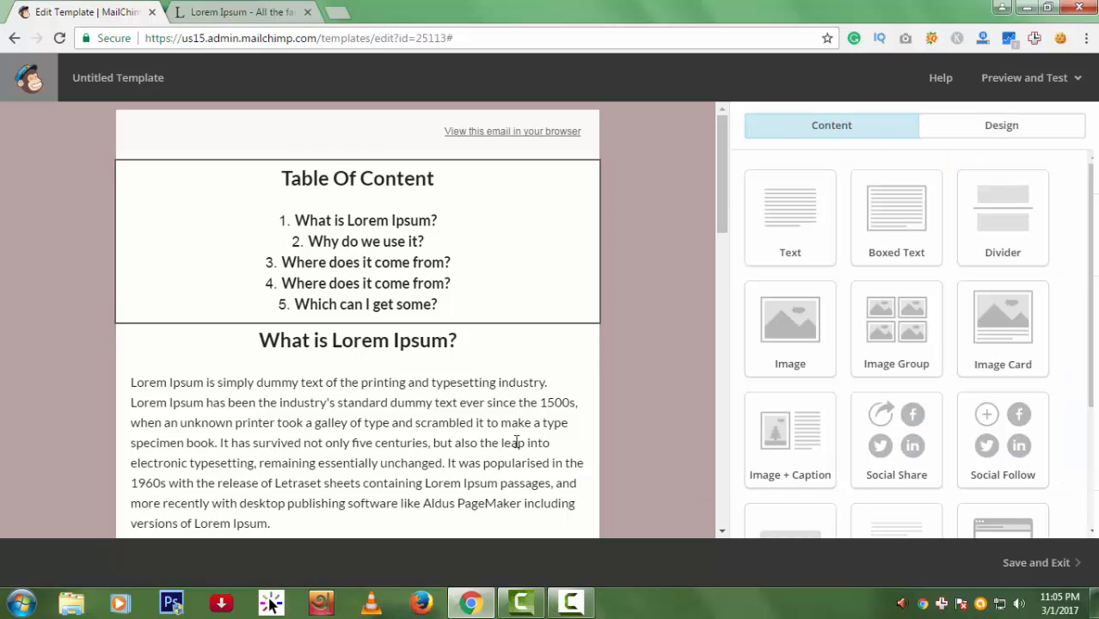
- Prefix the "What is Lorem Ipsum?" section heading with "1." and a space, and save and close the block
scroll(511, 373, "down", 2)
left_click(506, 318)
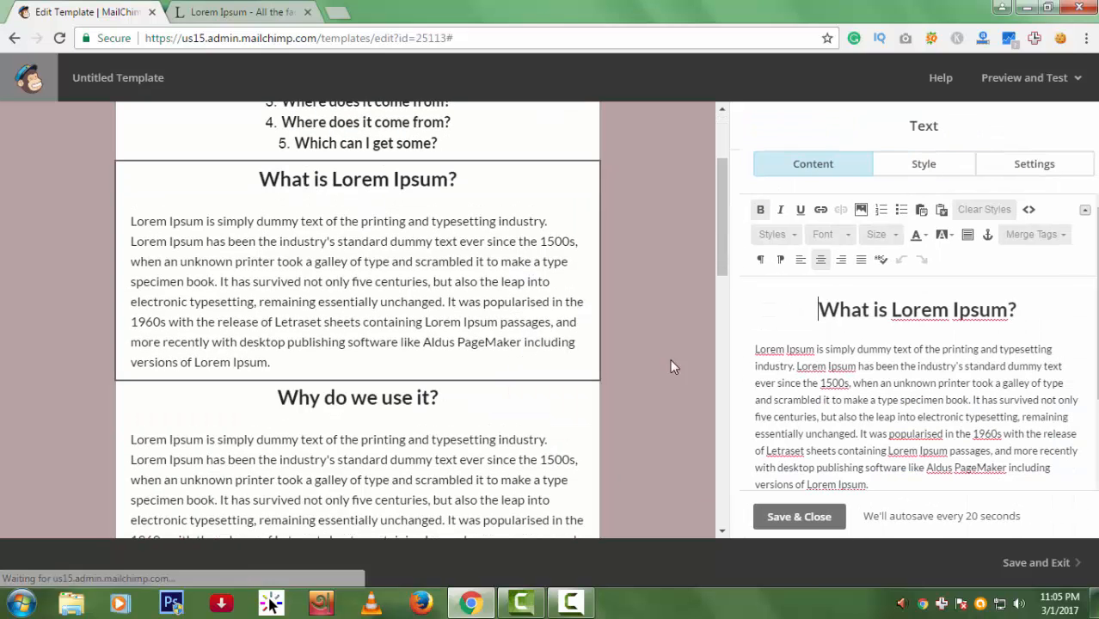
left_click(804, 324)
type("1.")
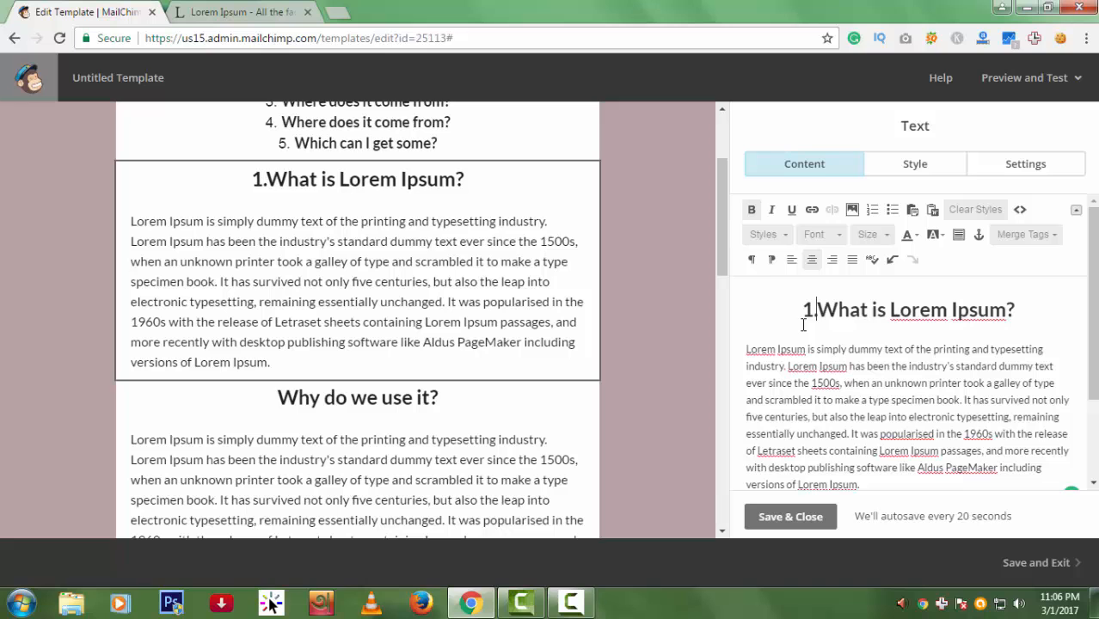
scroll(798, 405, "down", 3)
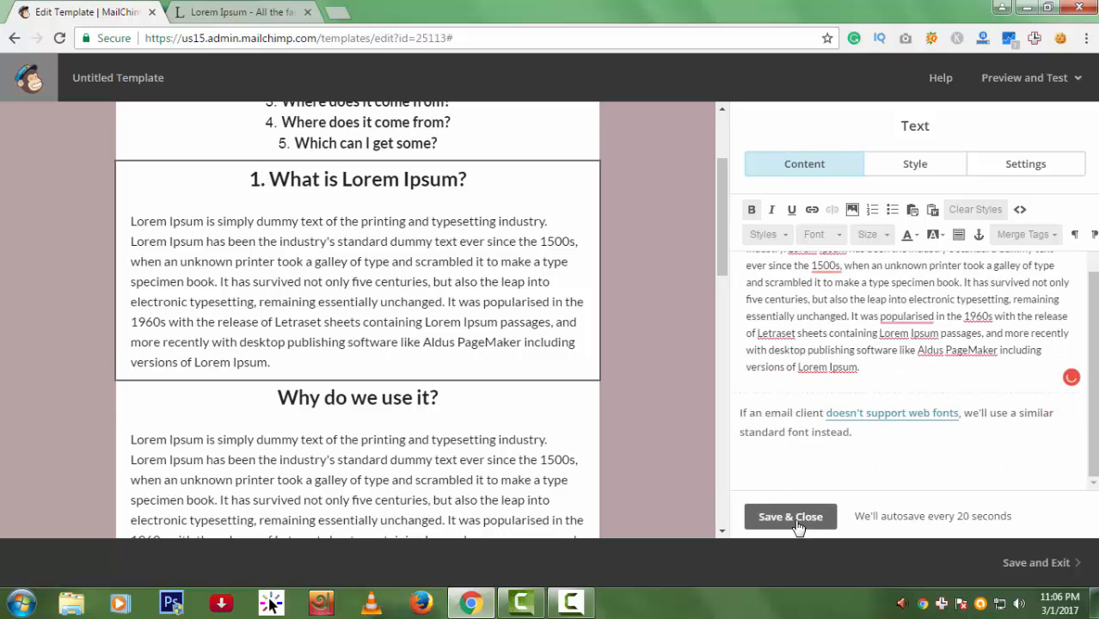
left_click(778, 517)
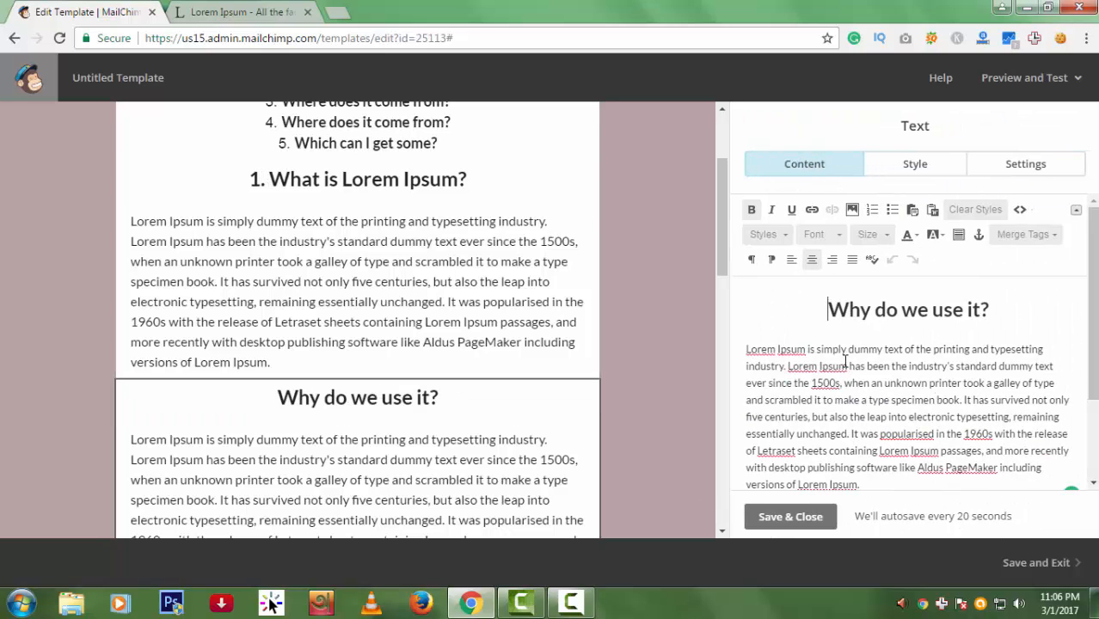
- Prefix the "Why do we use it?" section heading with "2." and a space, and save and close the block
type("2.")
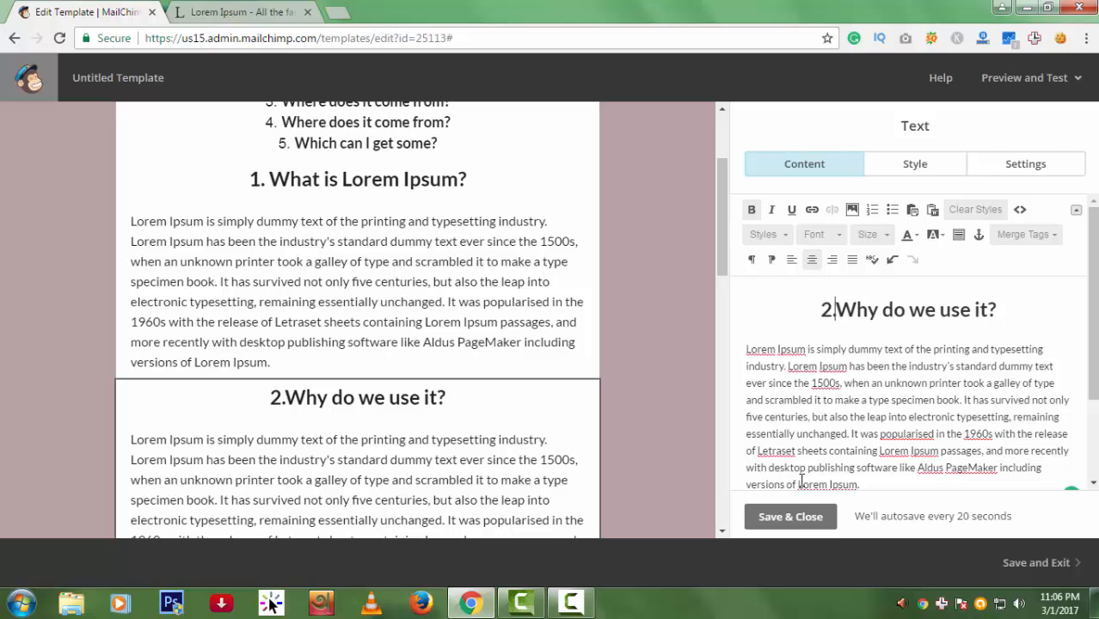
left_click(798, 521)
scroll(521, 447, "down", 5)
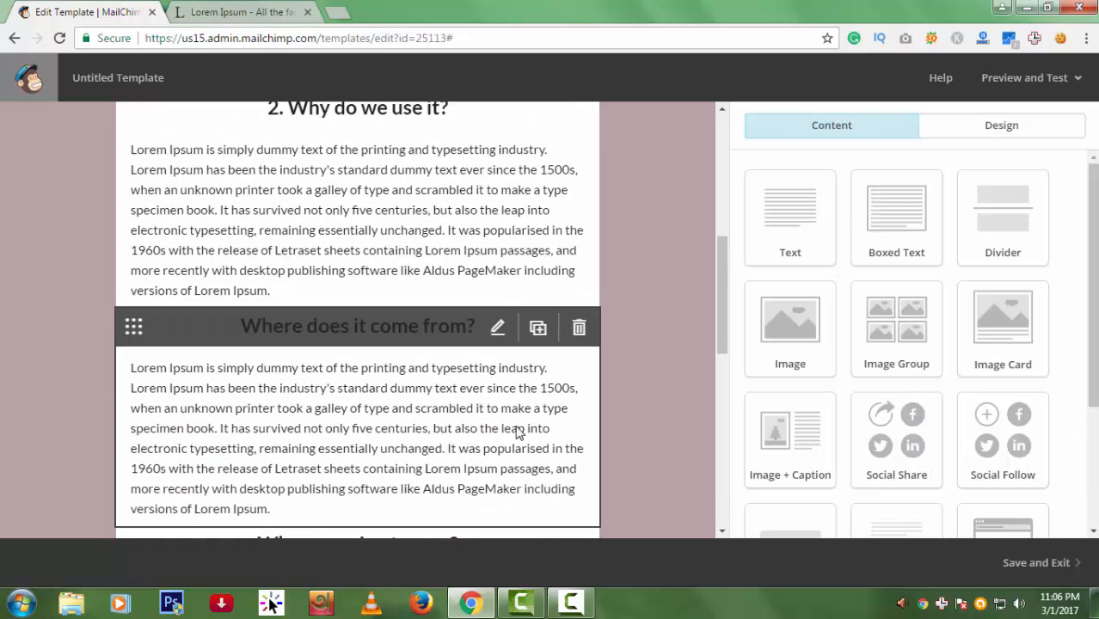
- Prefix the "Where does it come from?" section heading with "3." and a space, and save and close the block
left_click(473, 411)
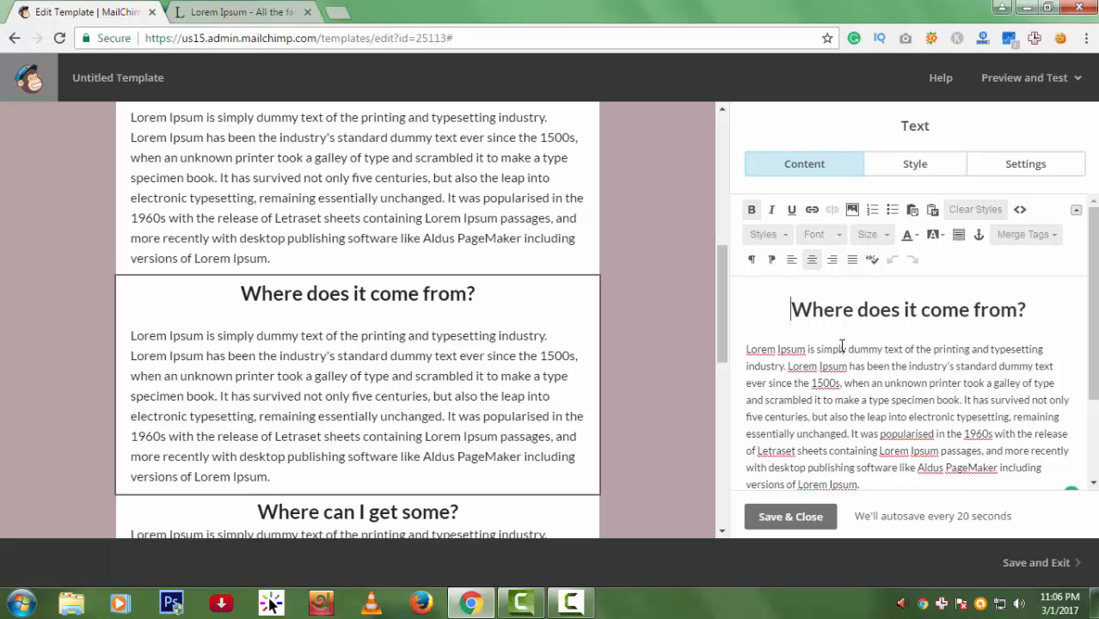
type("3.")
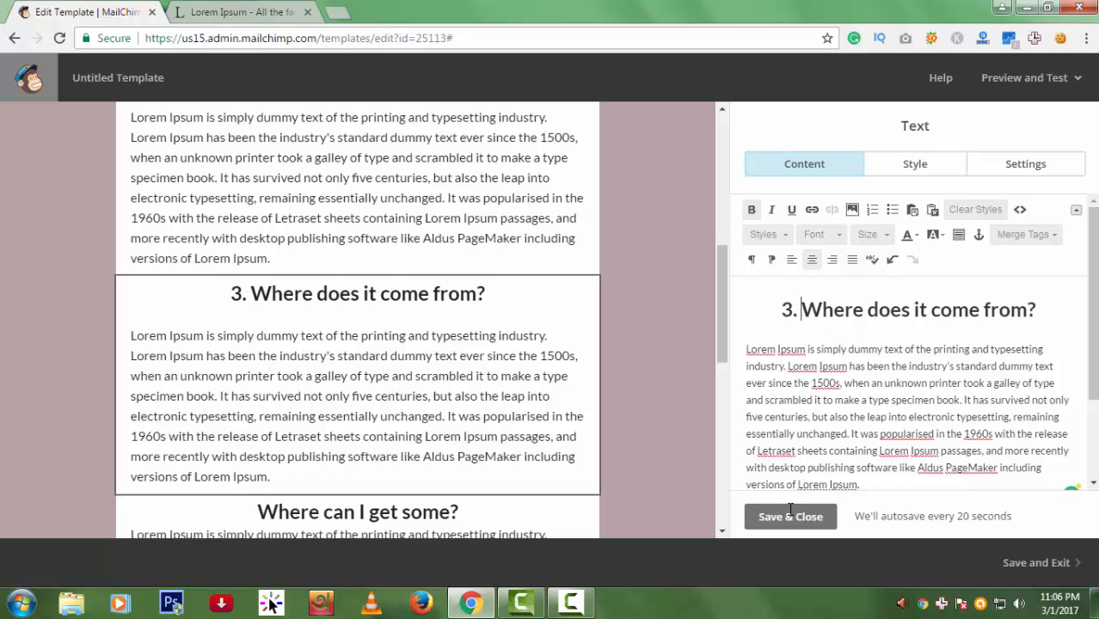
left_click(790, 516)
- Prefix the "Where can I get some?" section heading with "4." and a space, and save and close the block
scroll(585, 495, "down", 3)
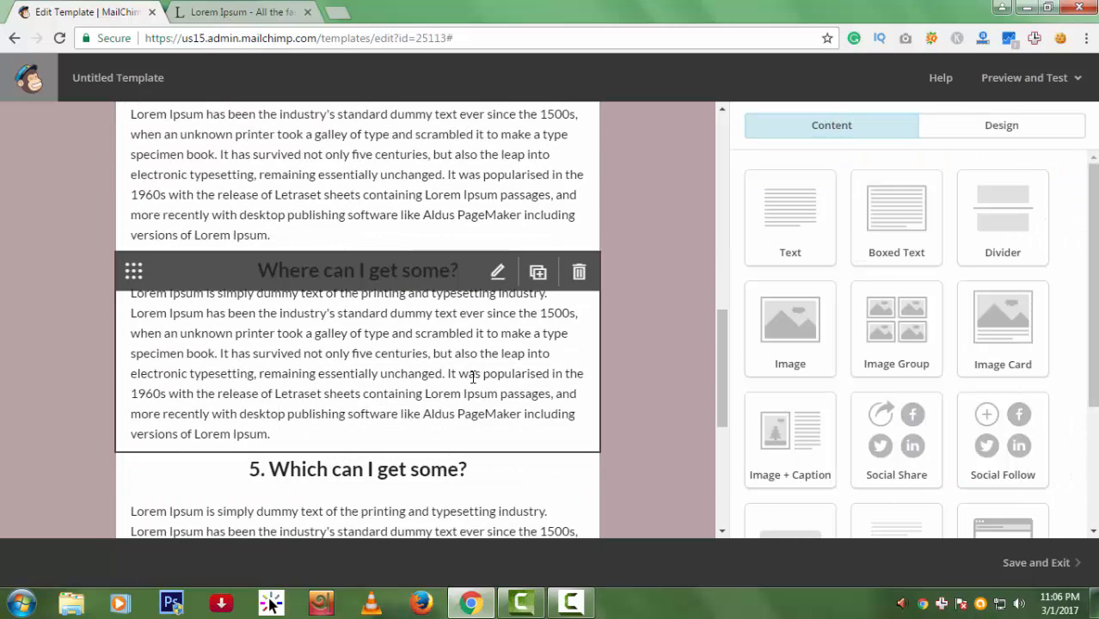
left_click(472, 376)
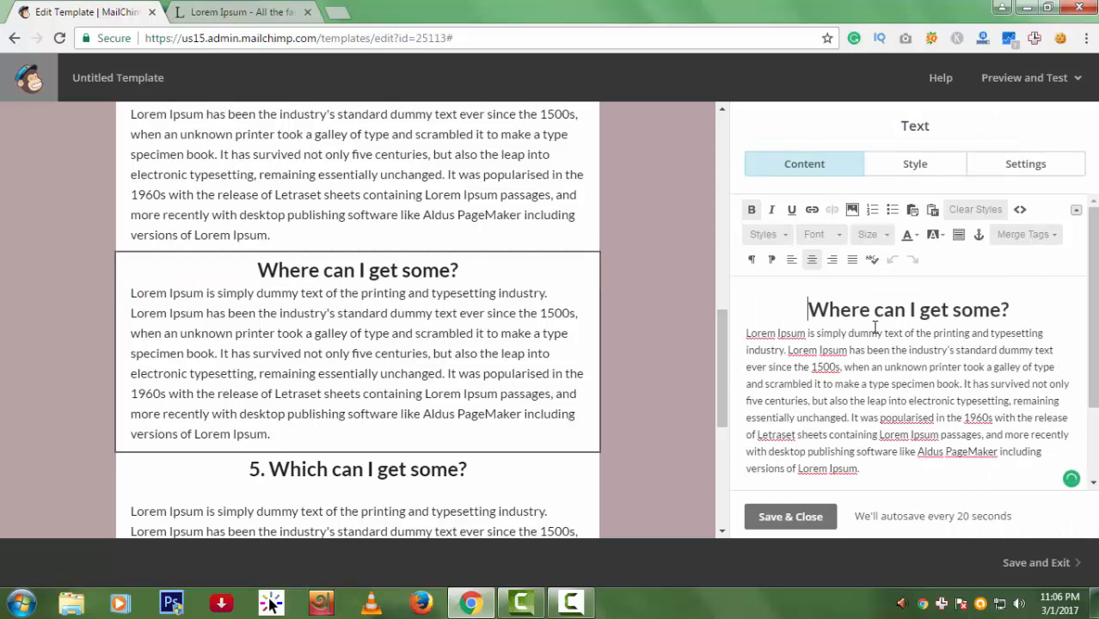
type("4")
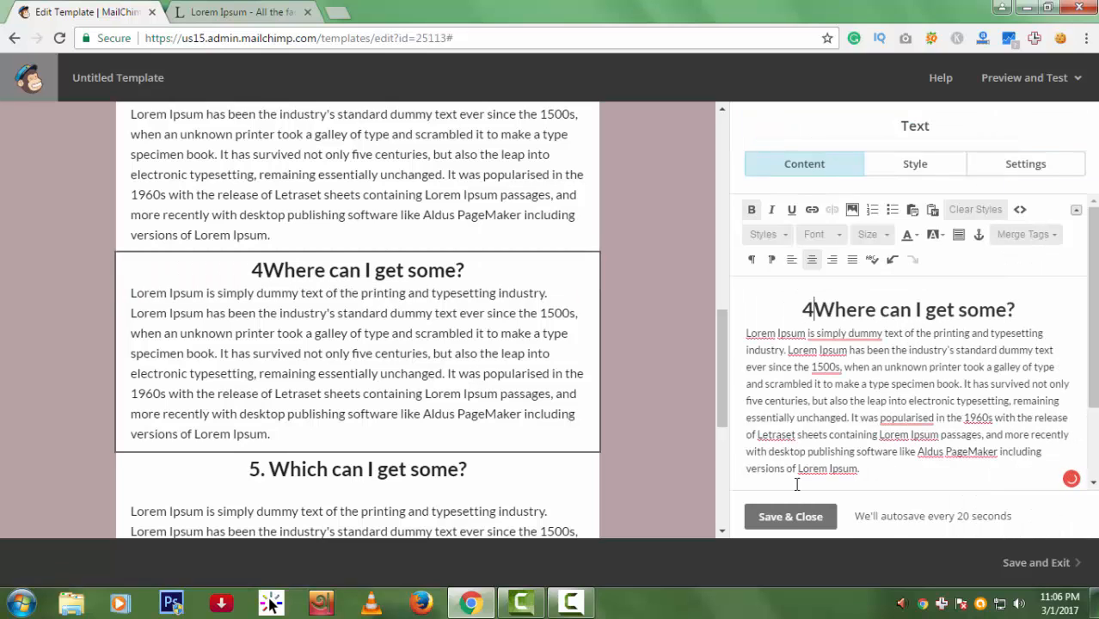
type(".")
left_click(791, 517)
- Insert a Divider block between the "Table Of Content" list and the "1. What is Lorem Ipsum?" section, and save and close it
scroll(585, 361, "up", 2)
scroll(626, 349, "up", 6)
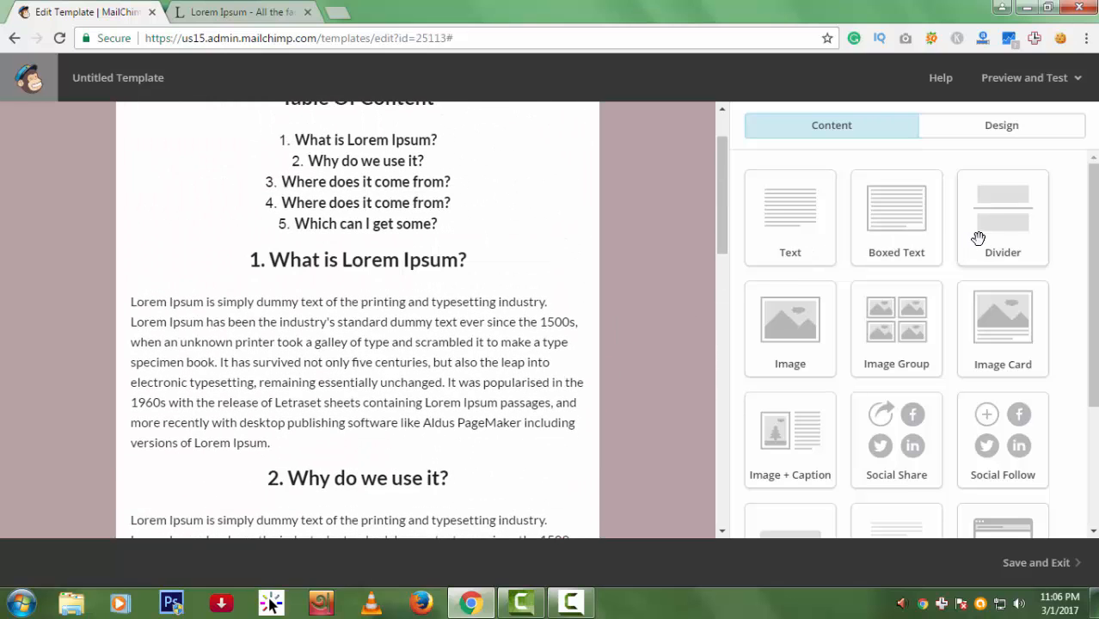
left_click_drag(1011, 222, 555, 263)
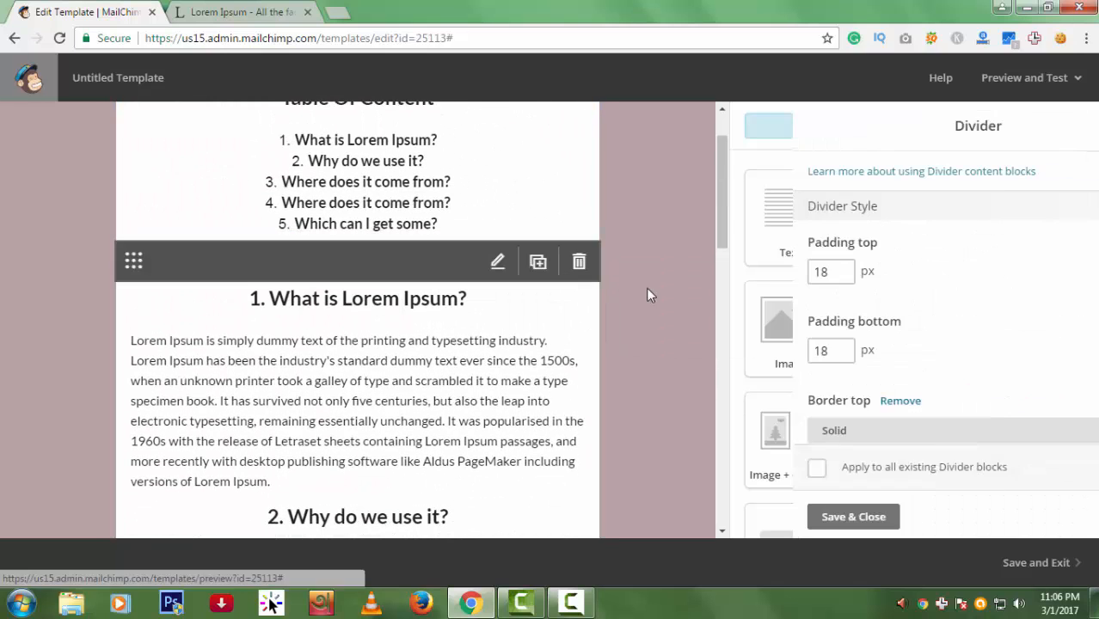
left_click(813, 516)
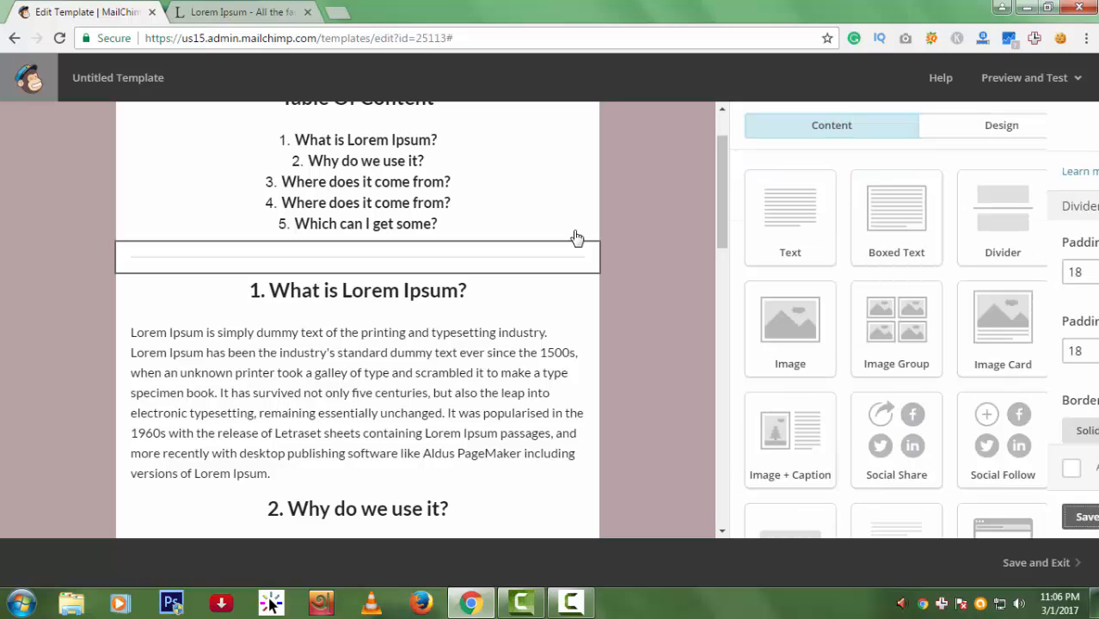
- Change the divider's top border color to a muted pink, and save and close the block
left_click(501, 268)
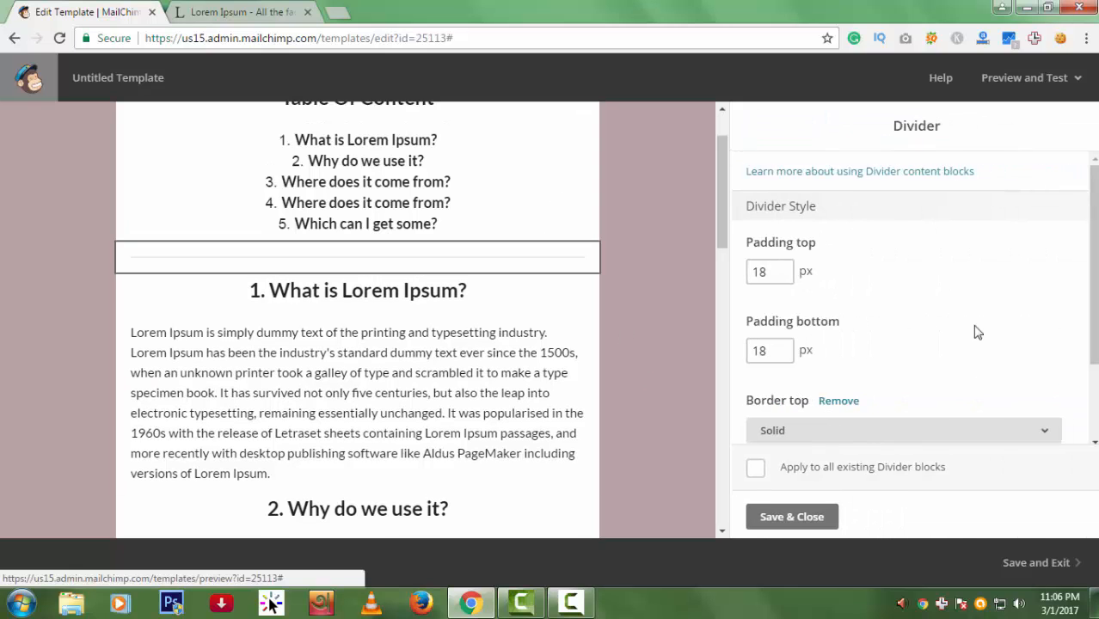
scroll(891, 370, "down", 2)
left_click(926, 353)
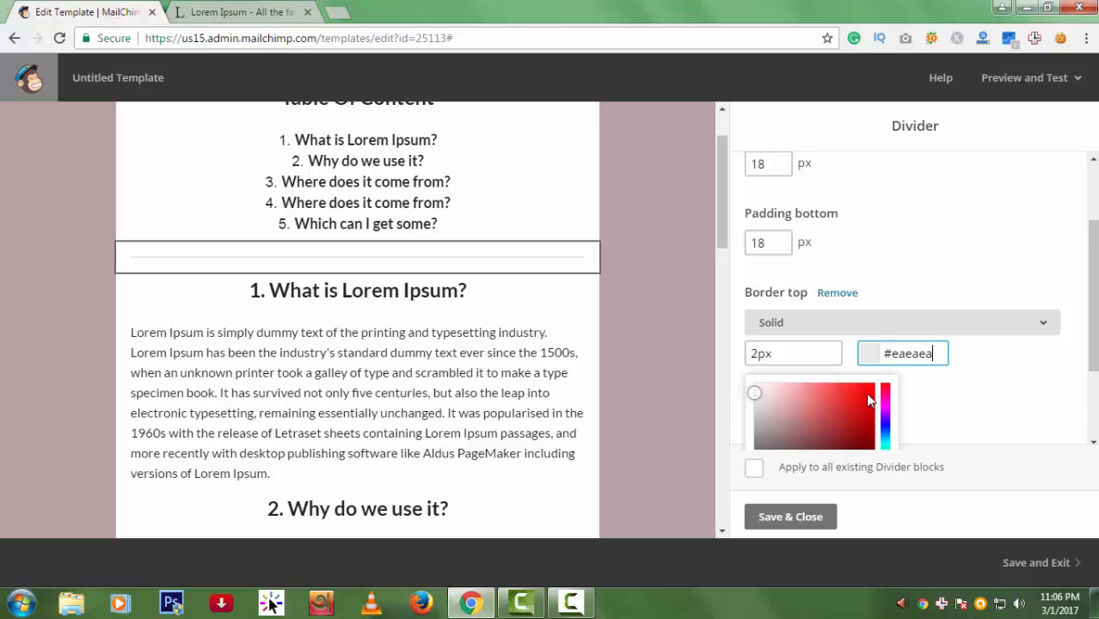
left_click(778, 395)
scroll(810, 393, "down", 2)
left_click(813, 519)
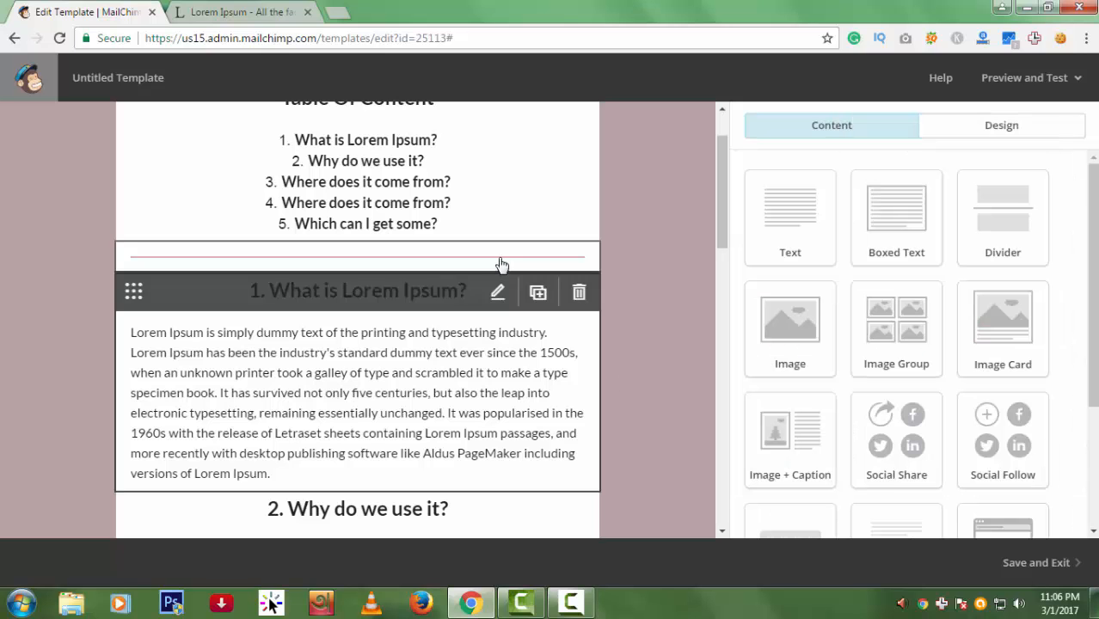
- Duplicate the pink divider and move the copy between sections 1 and 2
left_click(538, 260)
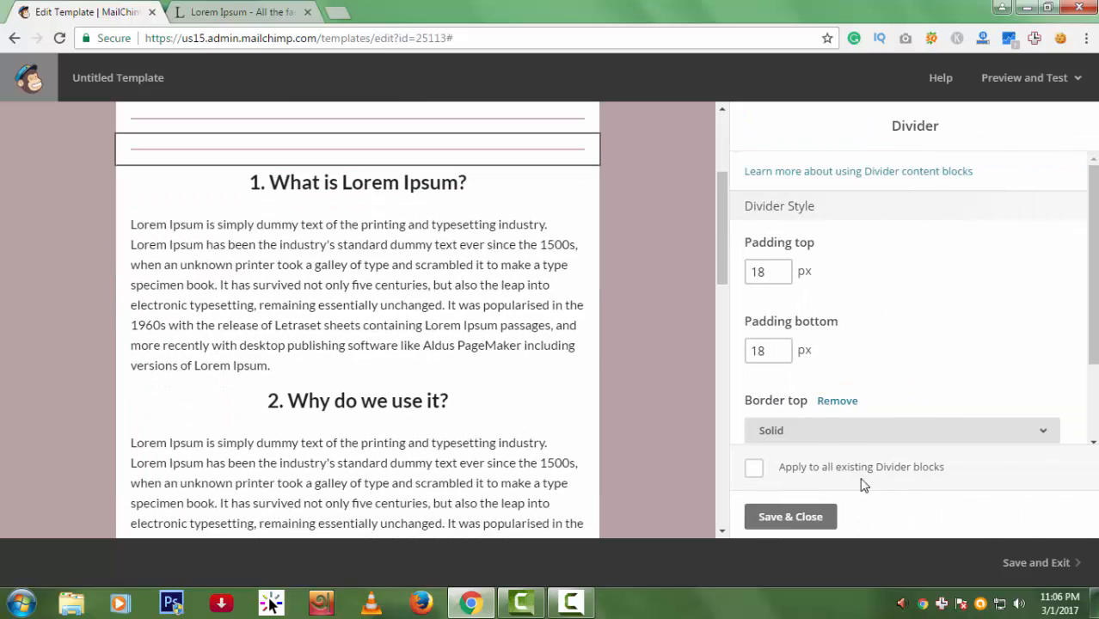
left_click(789, 516)
scroll(555, 186, "up", 3)
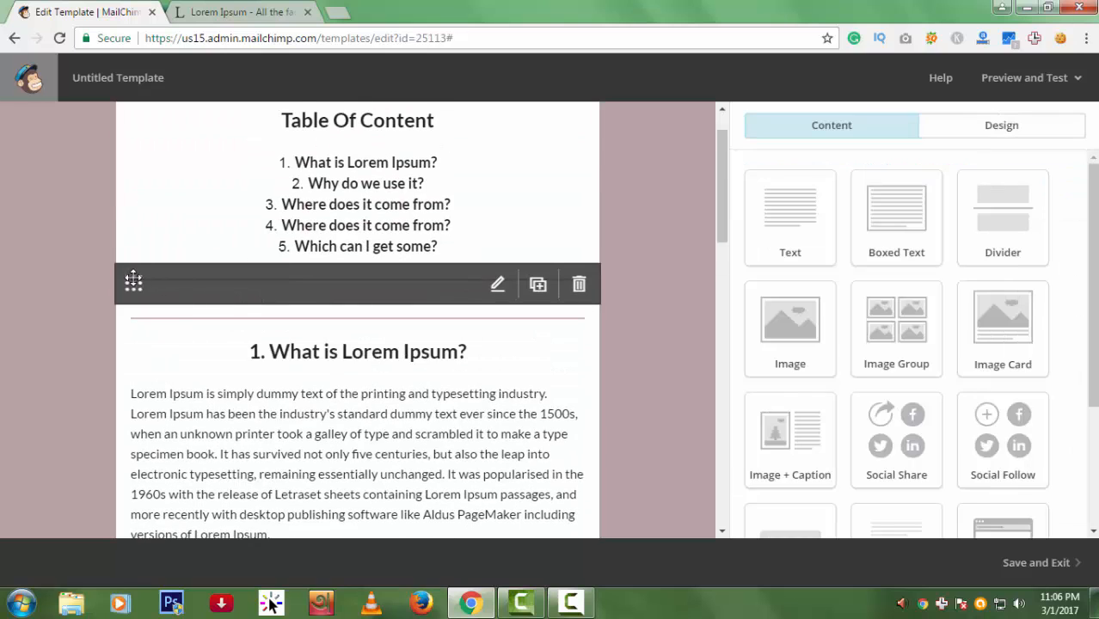
left_click_drag(157, 336, 181, 490)
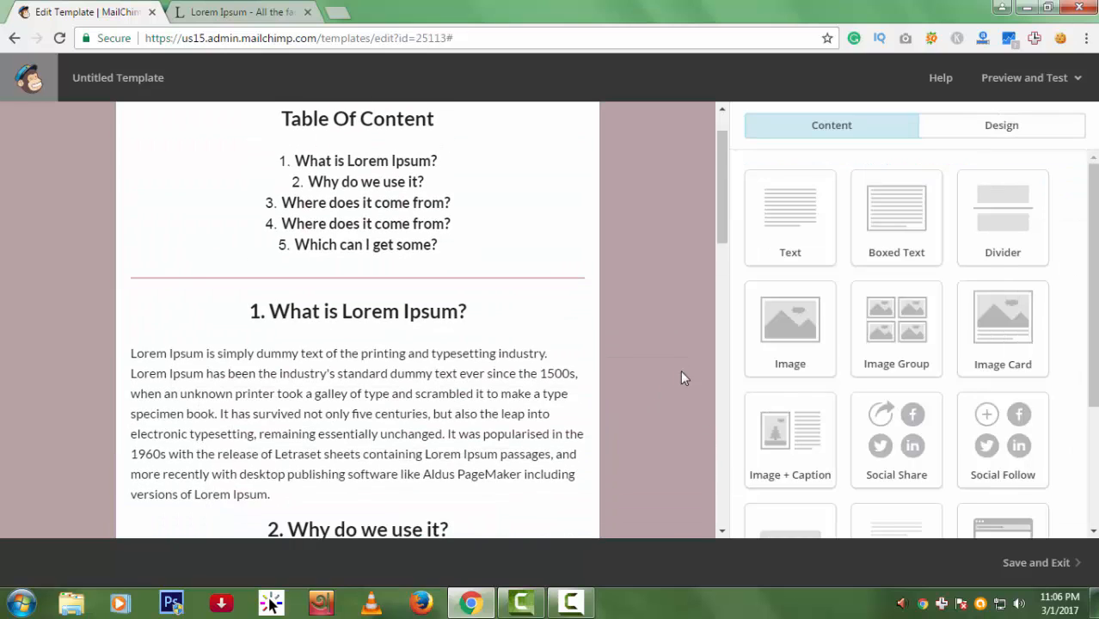
- Duplicate the divider above section 2 and move the copy between sections 2 and 3
scroll(682, 376, "down", 2)
left_click(538, 373)
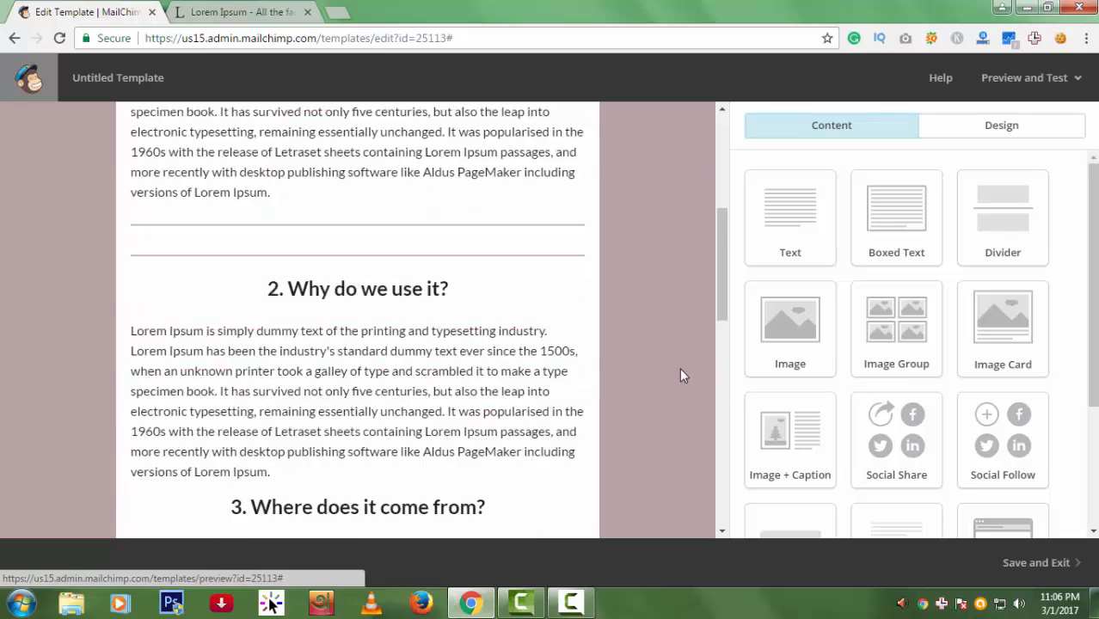
left_click_drag(136, 148, 616, 333)
- Duplicate the divider above section 3 and move the copy between sections 3 and 4
scroll(551, 299, "down", 2)
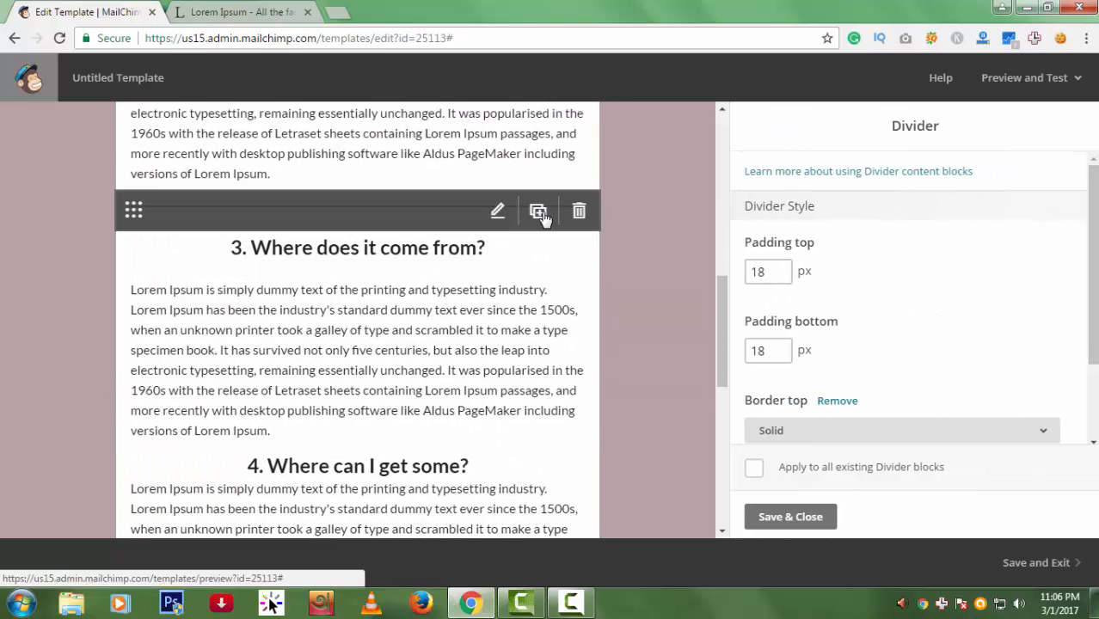
left_click(538, 212)
left_click(836, 513)
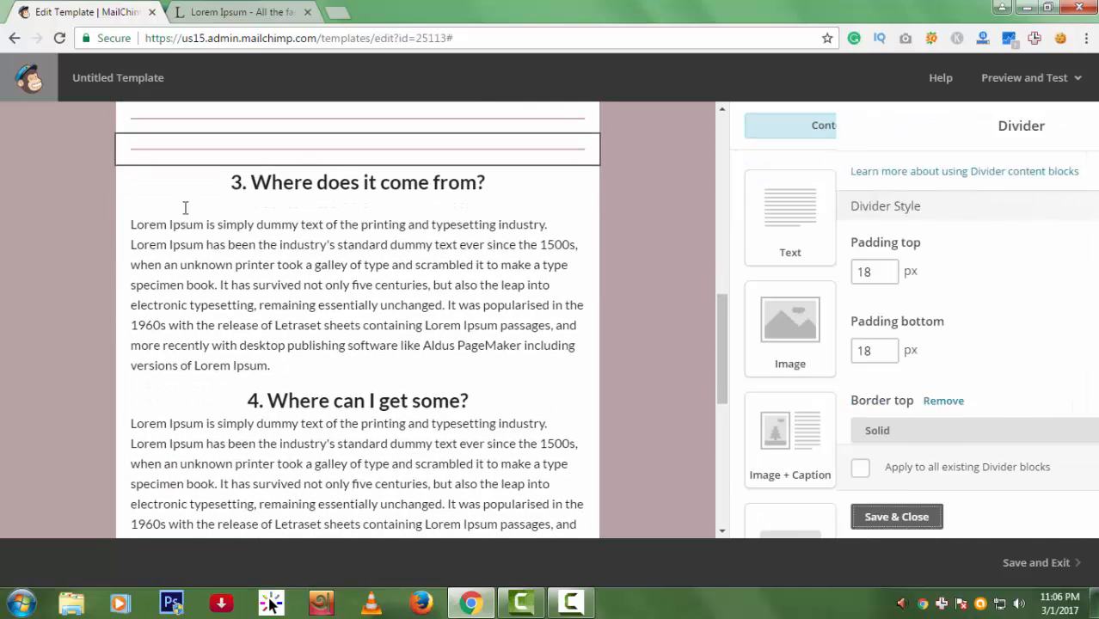
left_click_drag(130, 150, 521, 229)
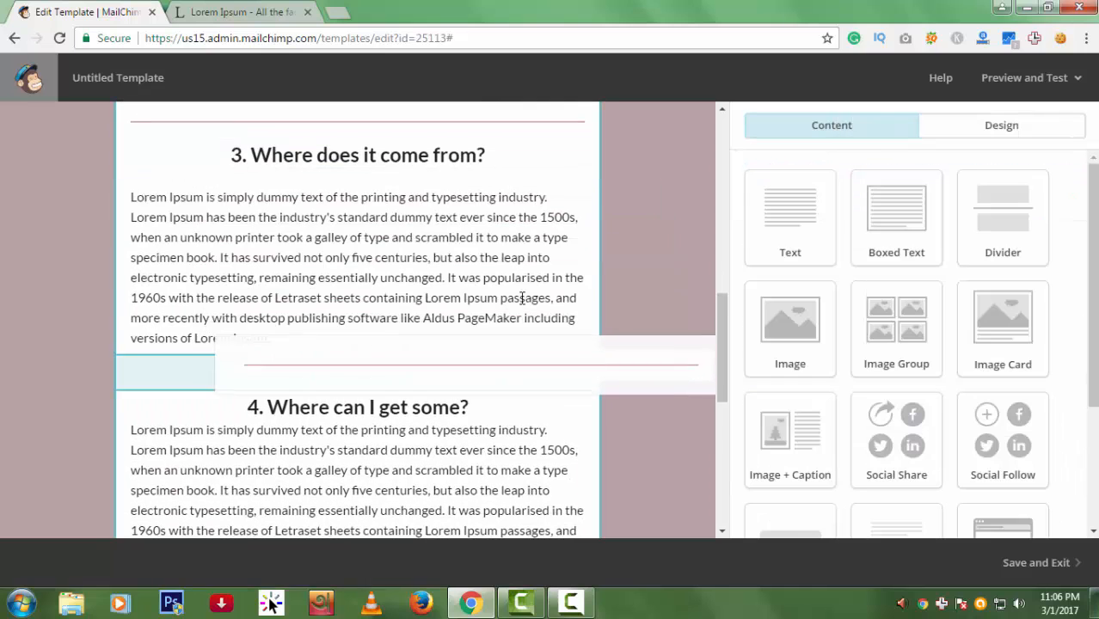
- Duplicate the divider above section 4 and move the copy between sections 4 and 5
scroll(570, 283, "down", 3)
left_click(537, 127)
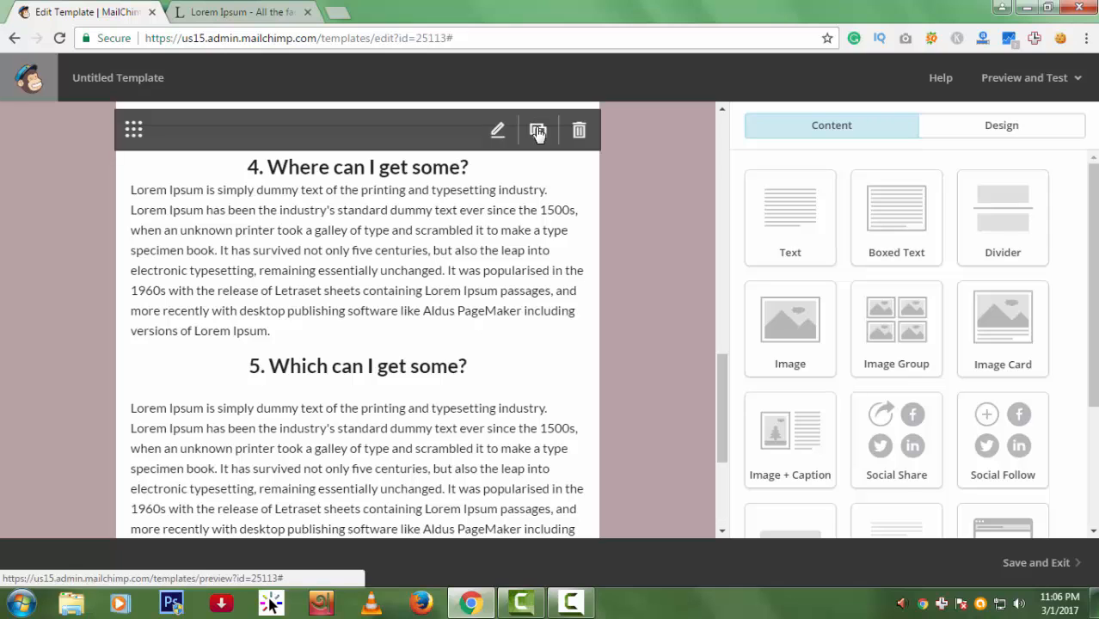
left_click(790, 517)
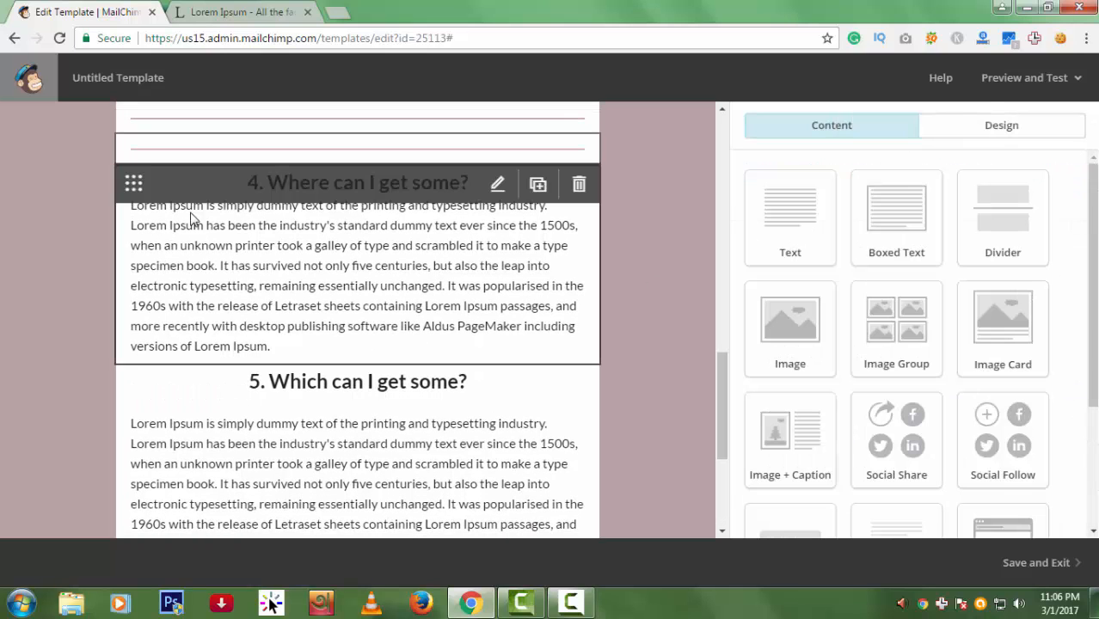
left_click_drag(131, 152, 325, 337)
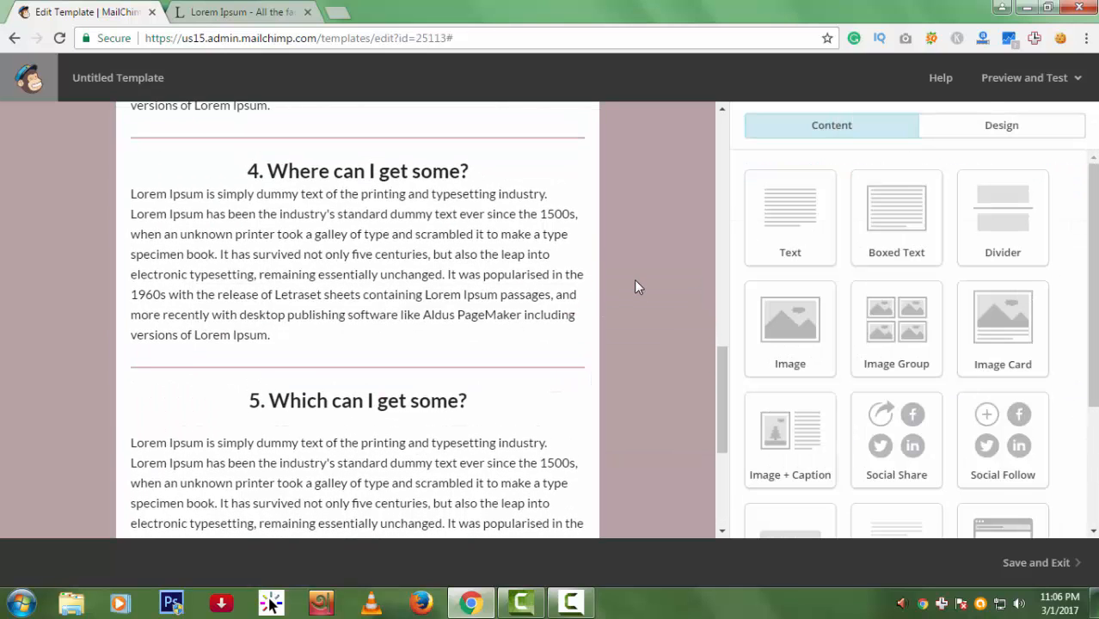
- Add an anchor named "test" to the "1. What is Lorem Ipsum?" heading
scroll(637, 286, "up", 10)
scroll(634, 279, "up", 2)
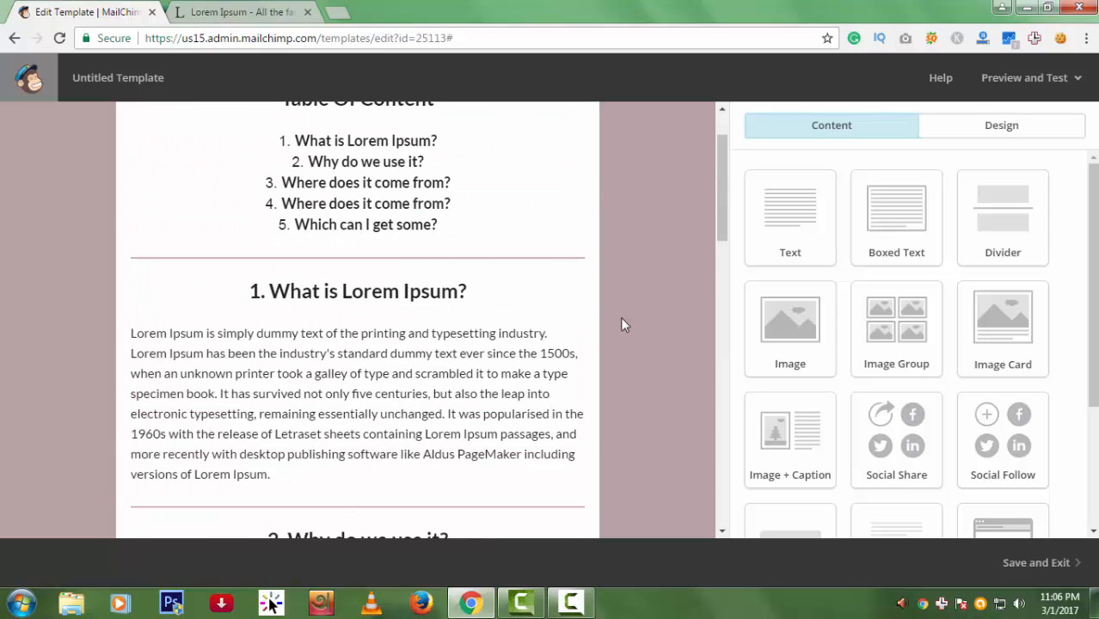
left_click(526, 352)
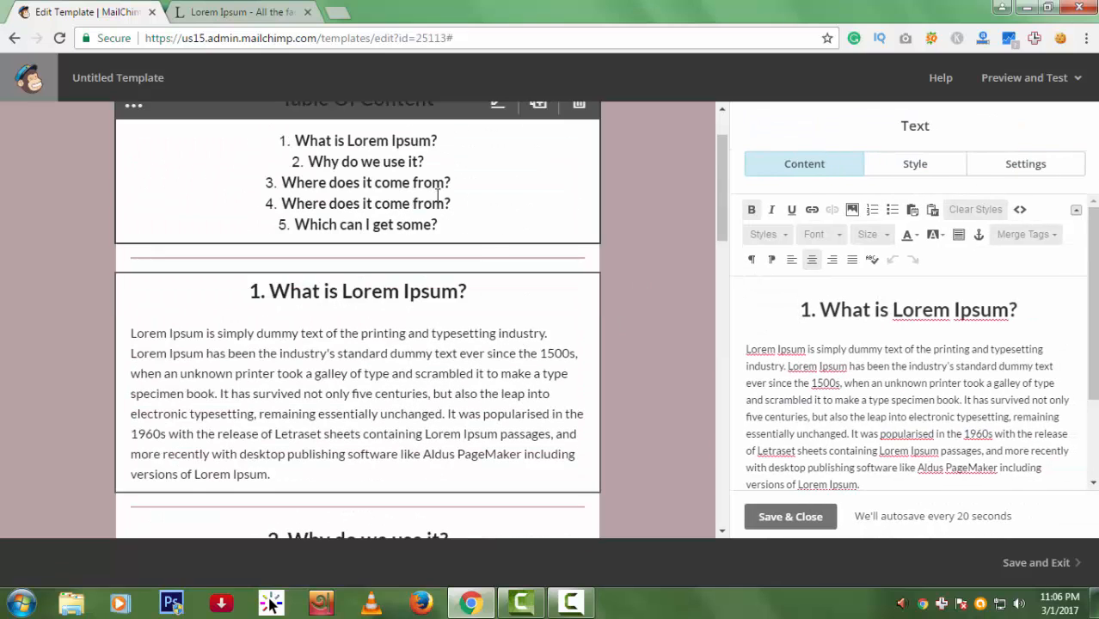
left_click_drag(1047, 307, 787, 311)
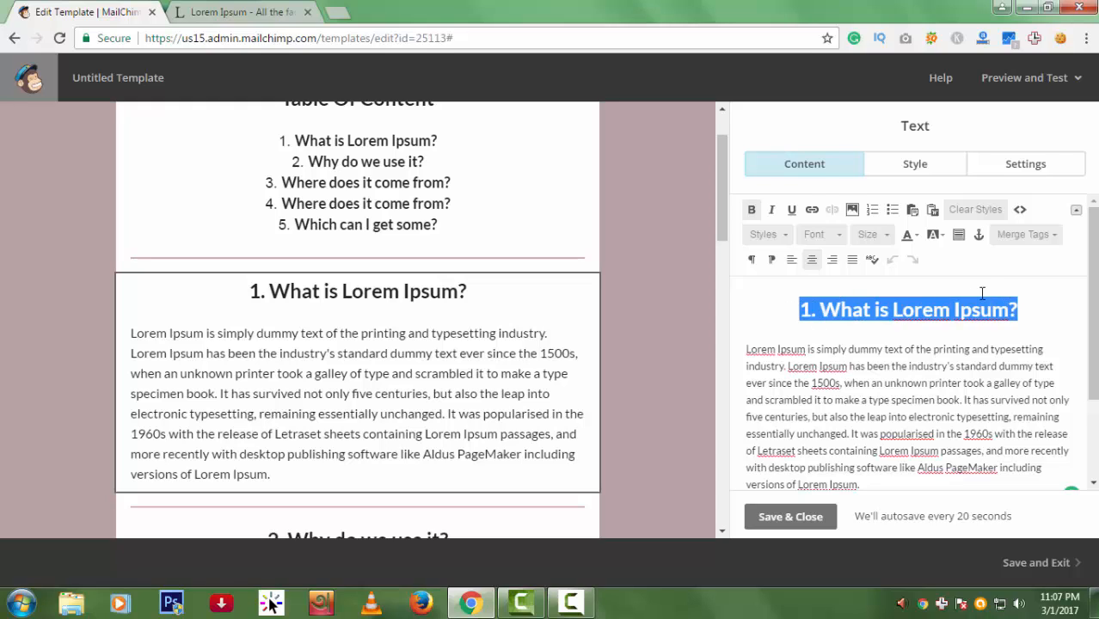
left_click(980, 236)
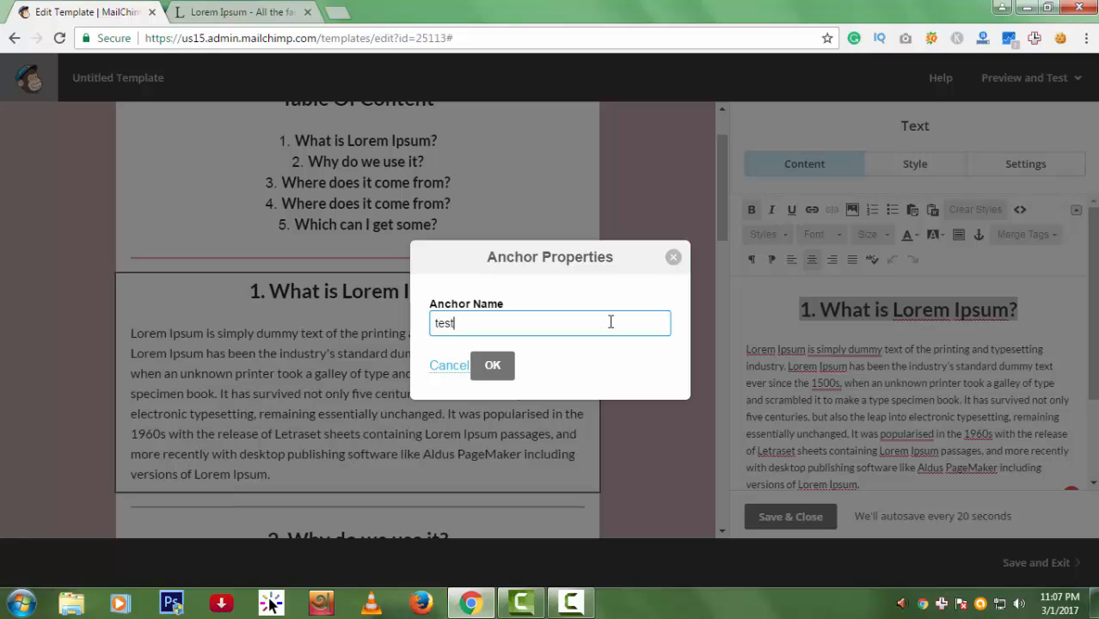
left_click(492, 365)
- Add an anchor named "test2" to the "2. Why do we use it?" heading
scroll(551, 405, "down", 3)
left_click(567, 413)
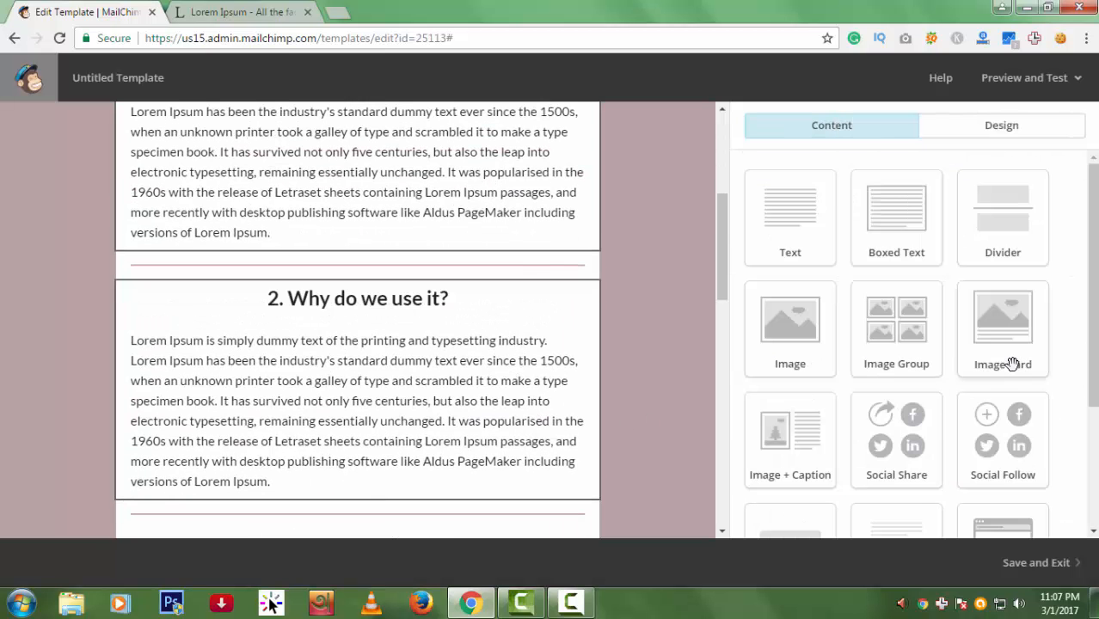
left_click_drag(1018, 315, 777, 313)
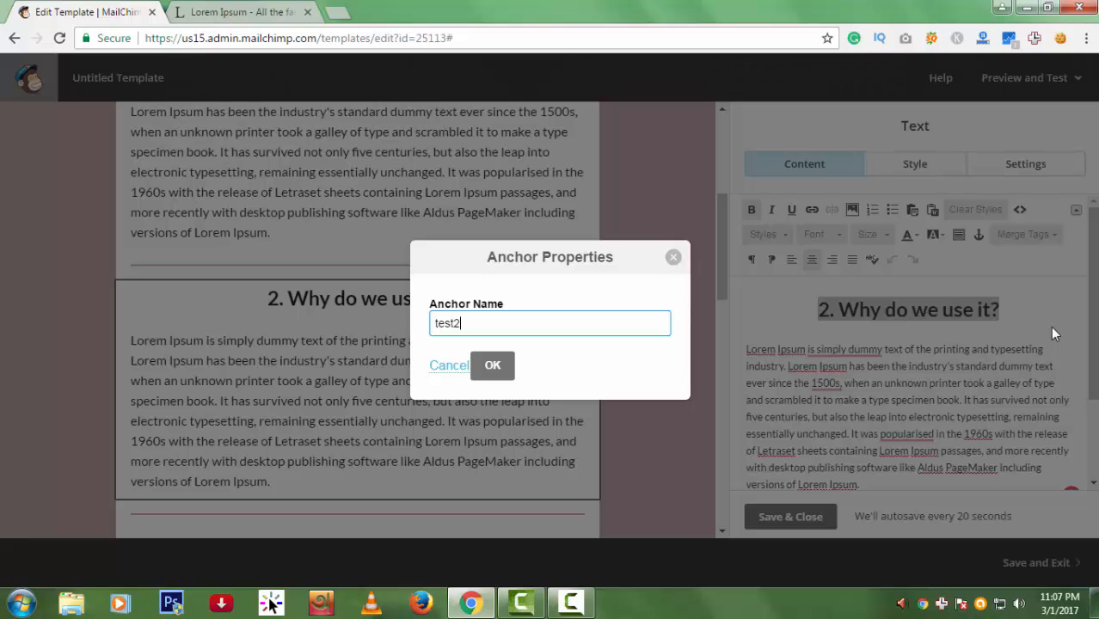
left_click(492, 366)
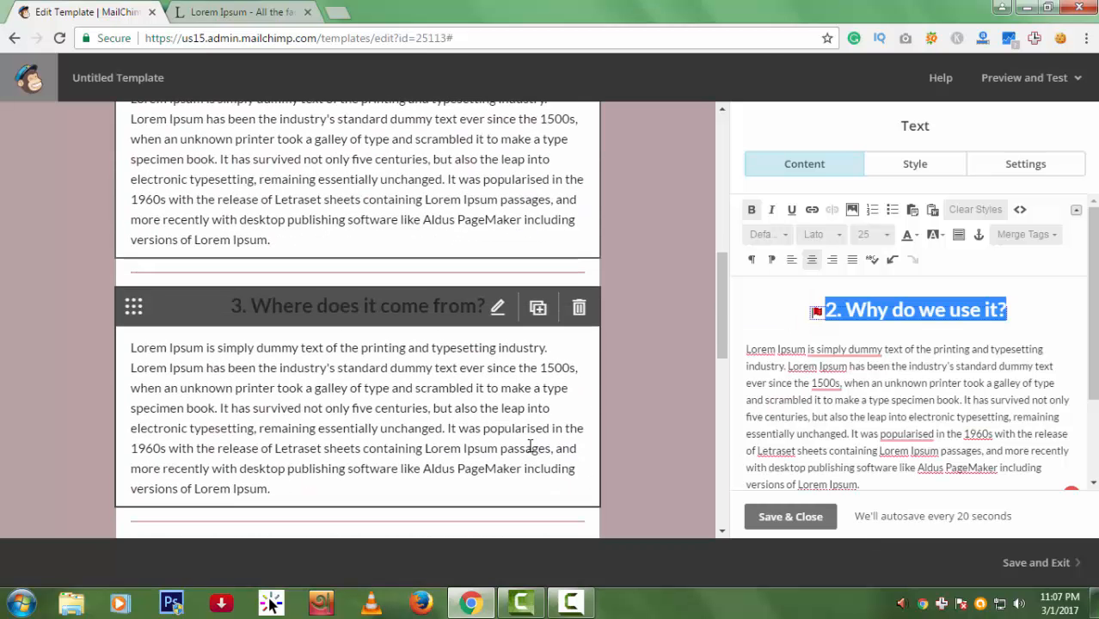
- Add an anchor named "test3" to the "3. Where does it come from?" heading
left_click(541, 437)
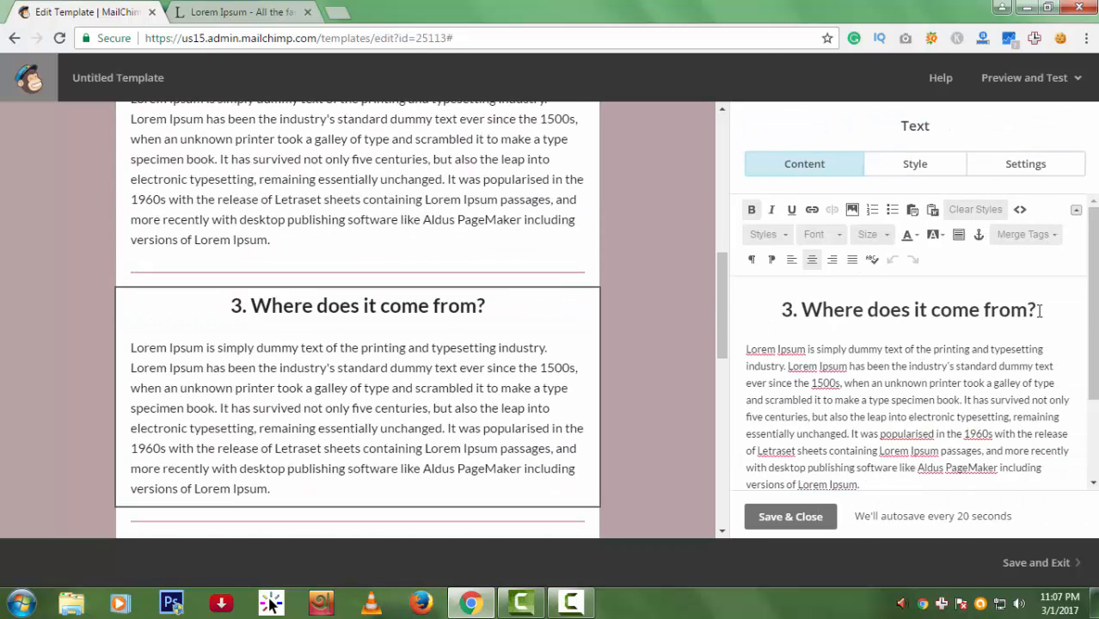
triple_click(805, 308)
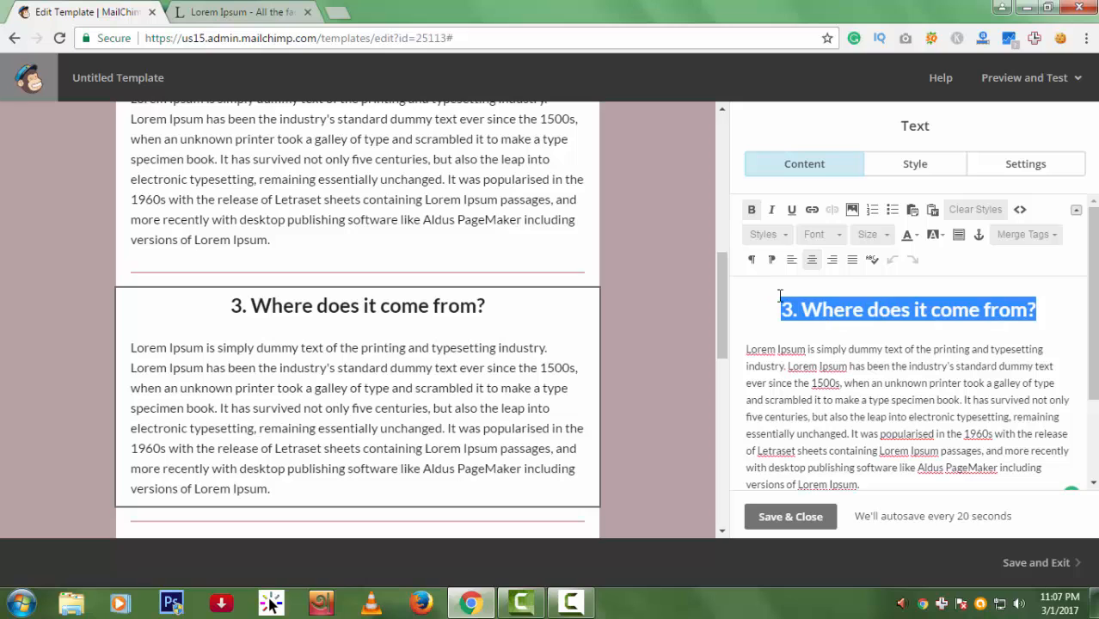
left_click(978, 235)
type("test3")
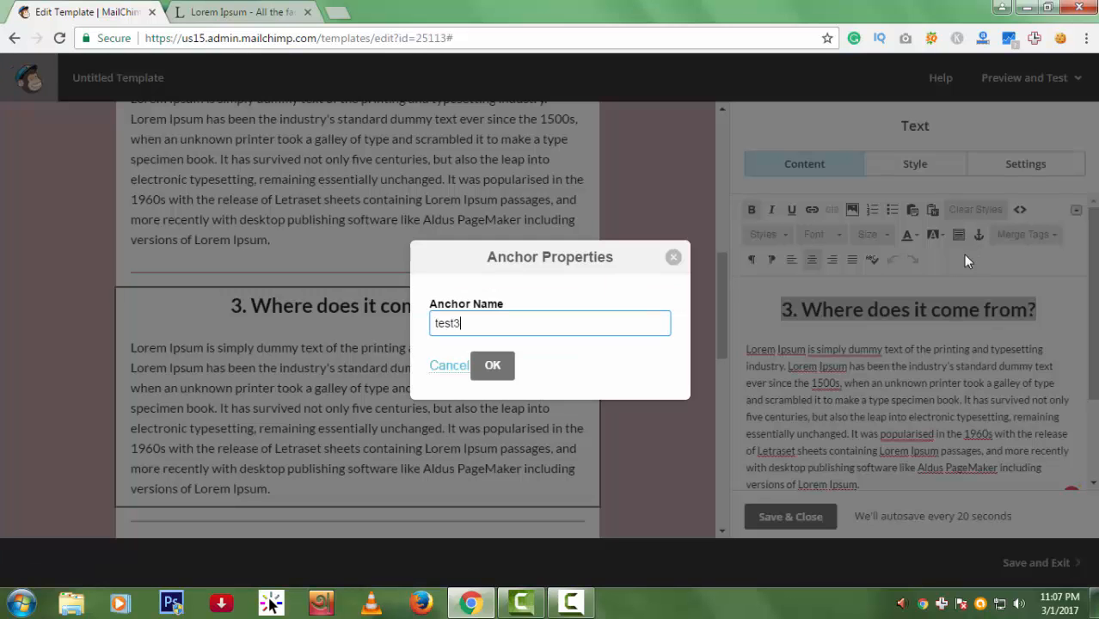
left_click(492, 365)
- Add an anchor named "test4" to the "4. Where can I get some?" heading
scroll(661, 351, "down", 1)
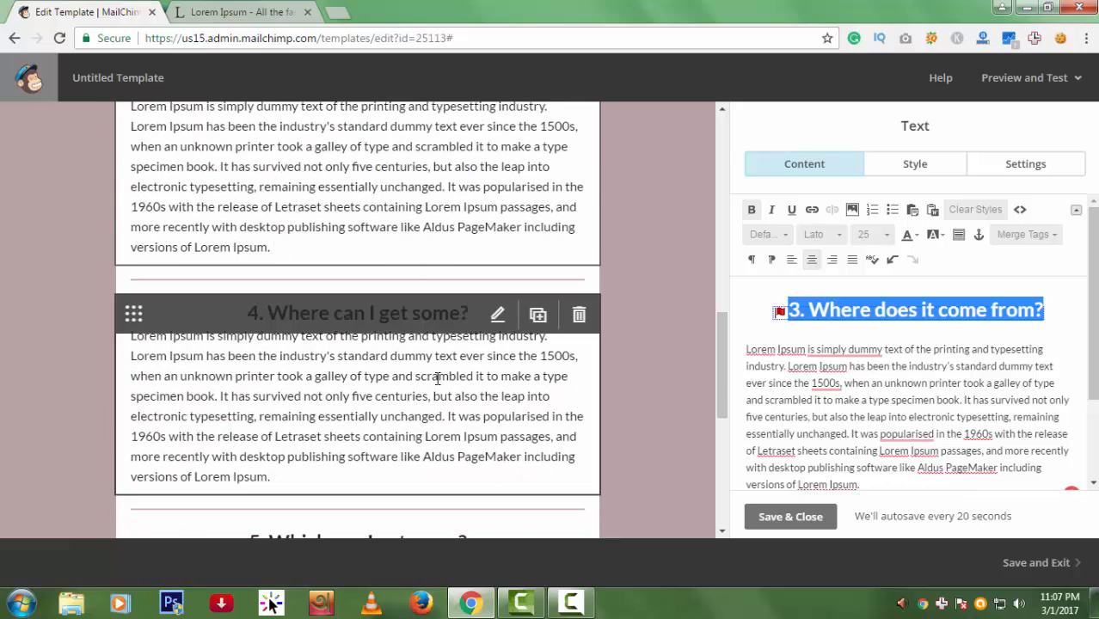
left_click(649, 464)
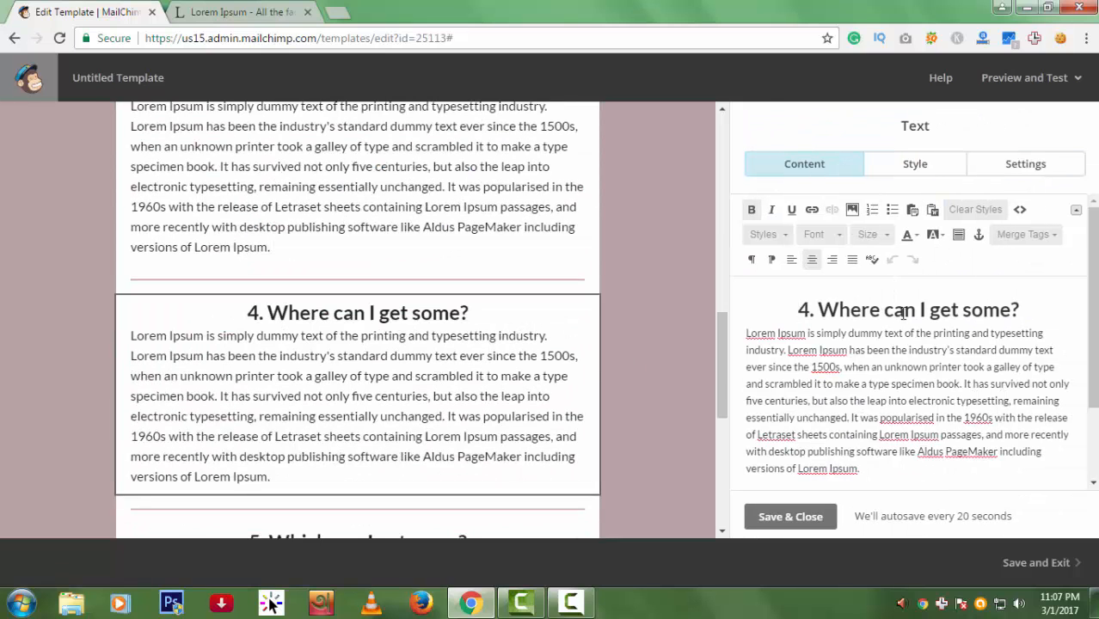
left_click_drag(1021, 311, 791, 302)
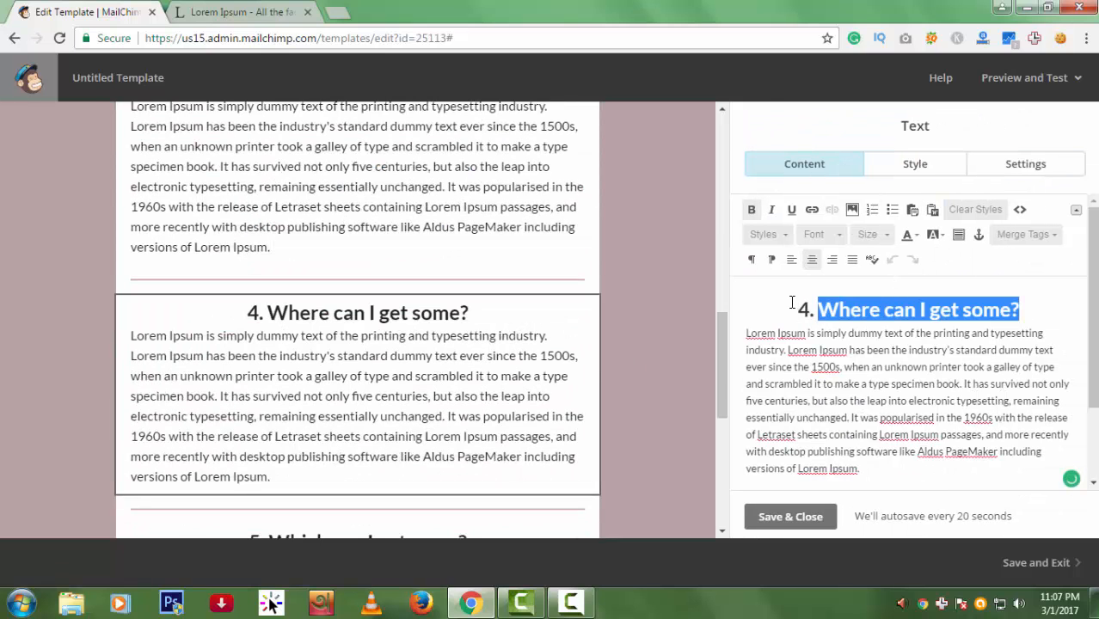
left_click(979, 237)
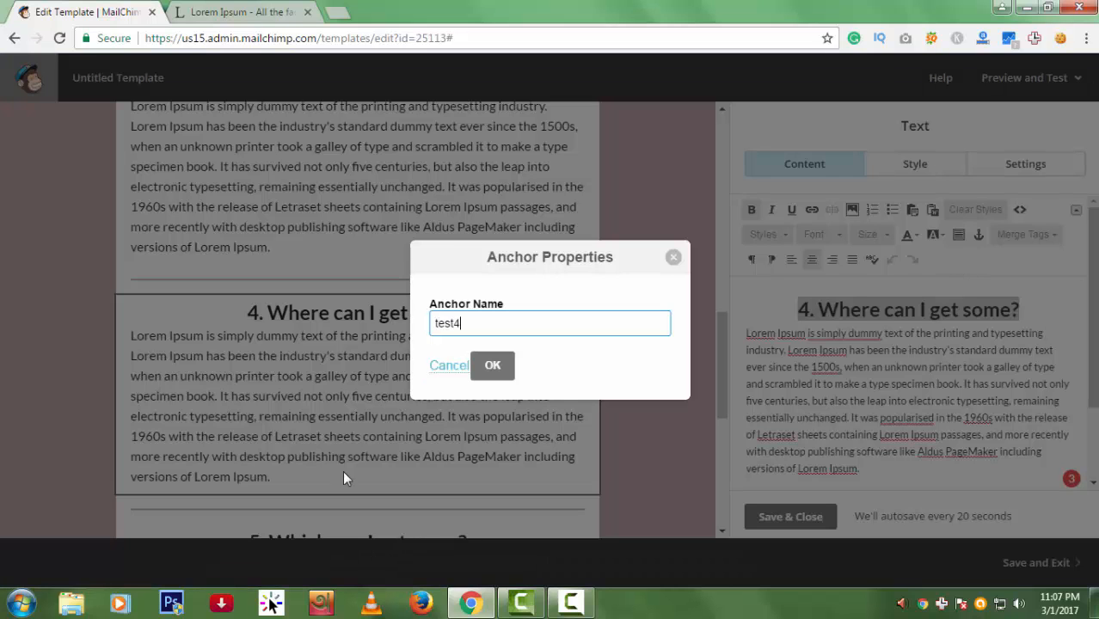
left_click(492, 365)
- Add an anchor named "test5" to the "5. Which can I get some?" heading, and save and close the text block
scroll(495, 383, "down", 3)
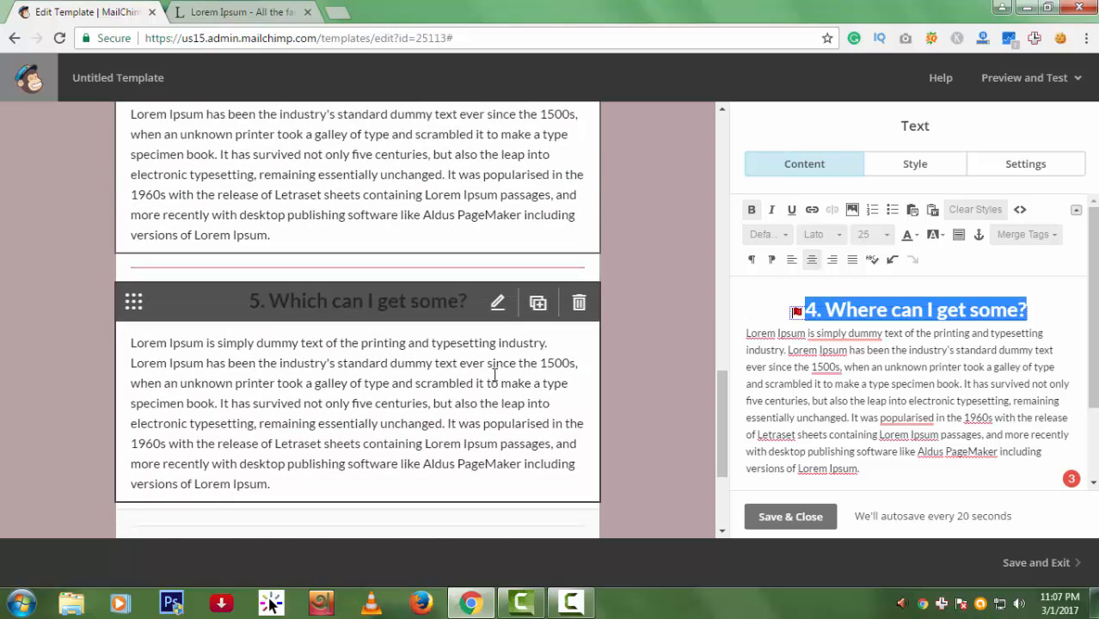
left_click(495, 383)
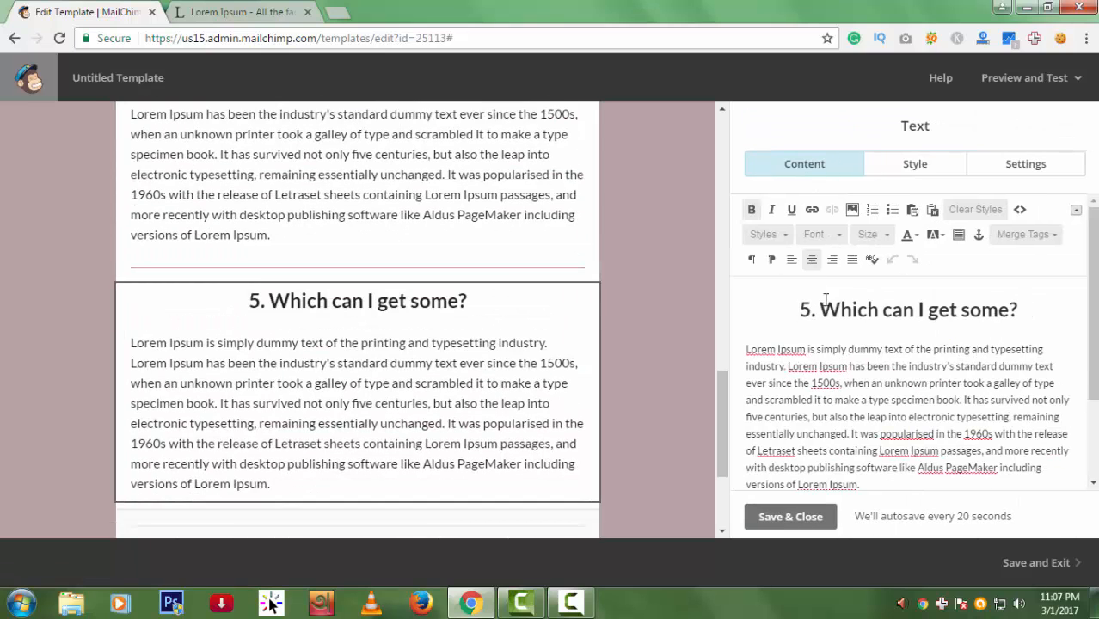
triple_click(795, 295)
left_click(978, 235)
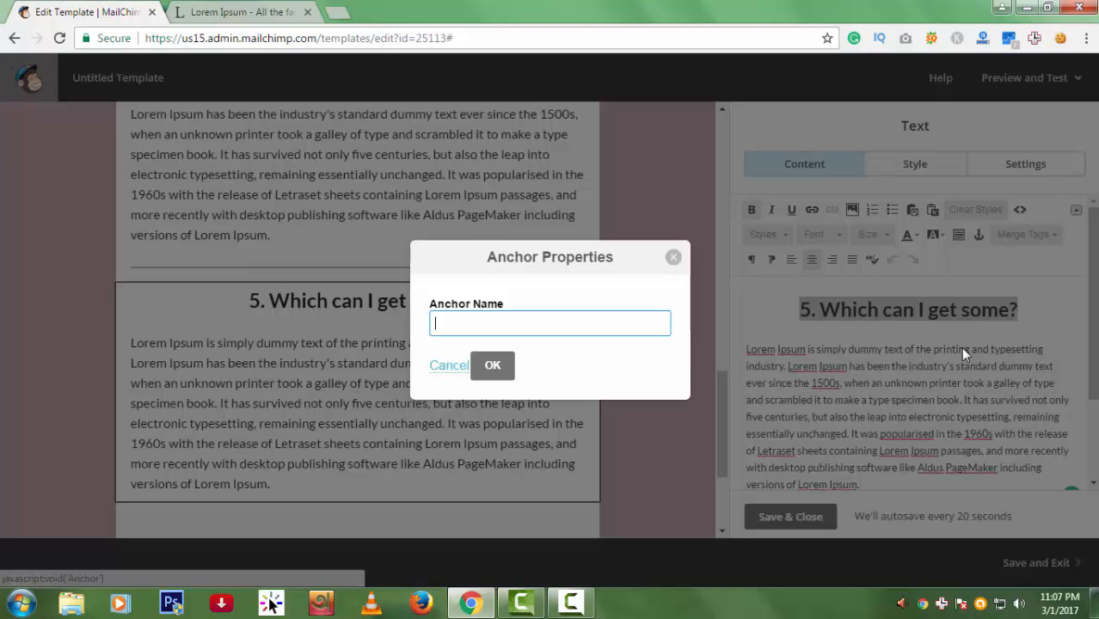
type("tes")
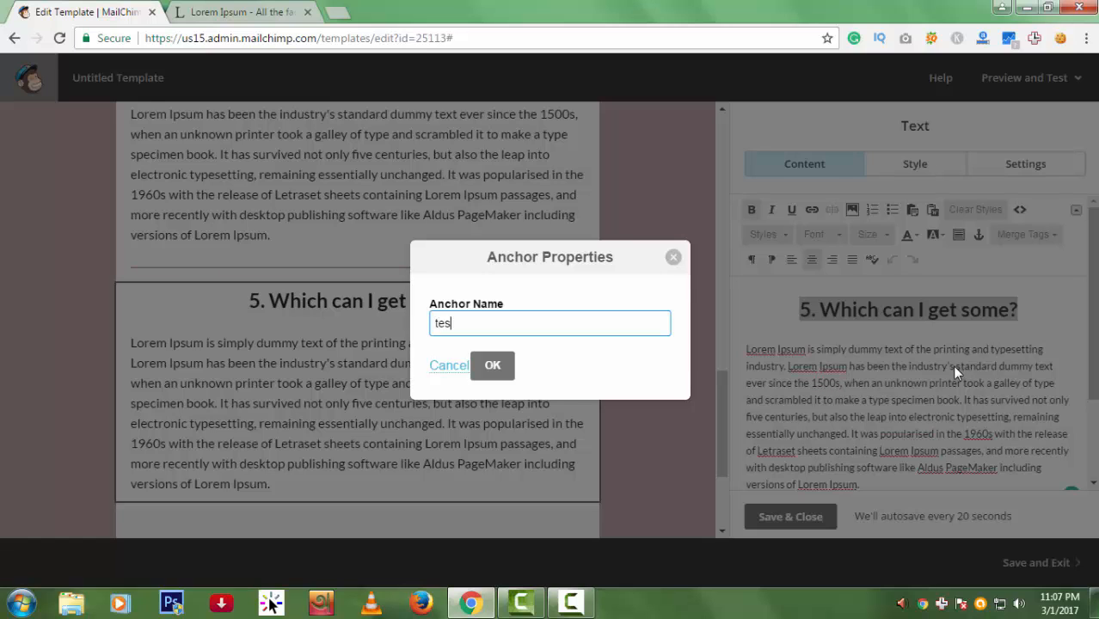
type("t5")
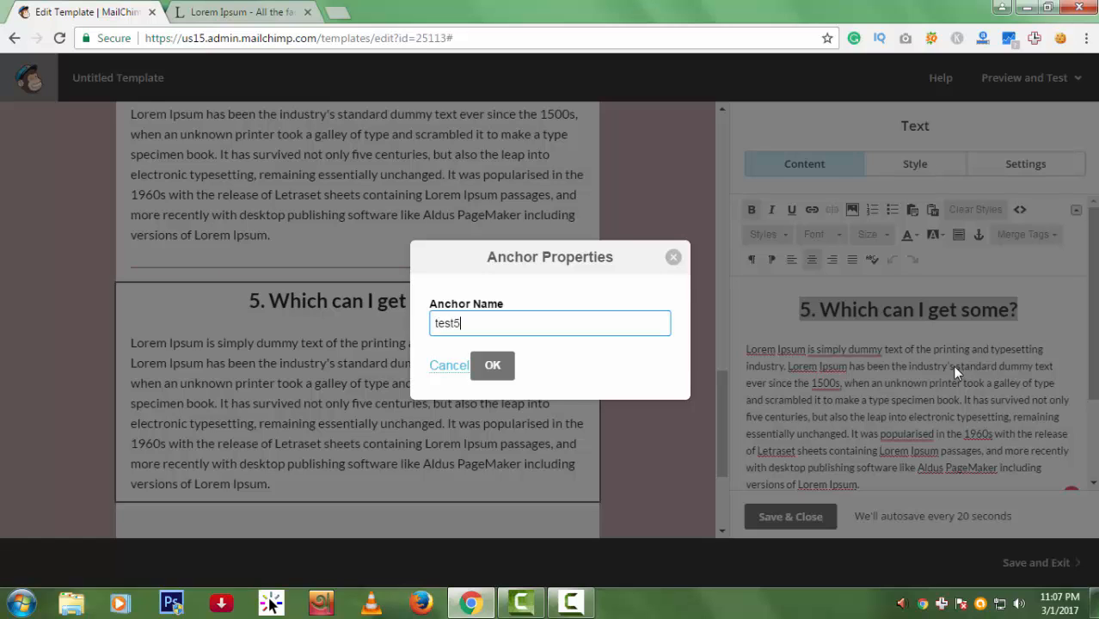
left_click(492, 364)
left_click(815, 519)
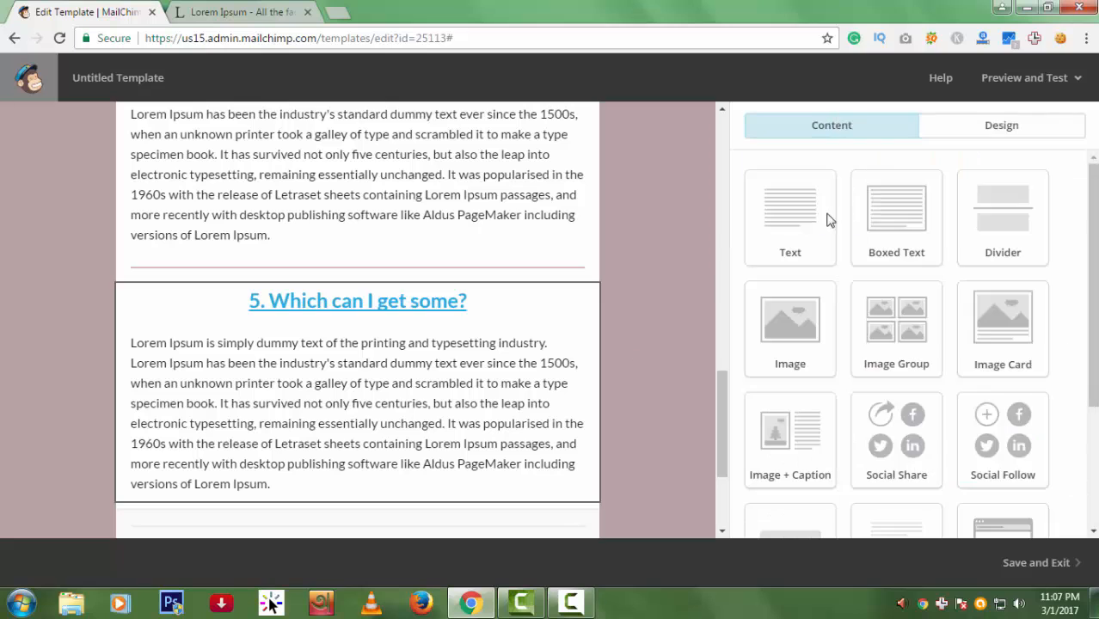
- Turn off the underline style for body links in the template's body design and save the design
left_click(987, 129)
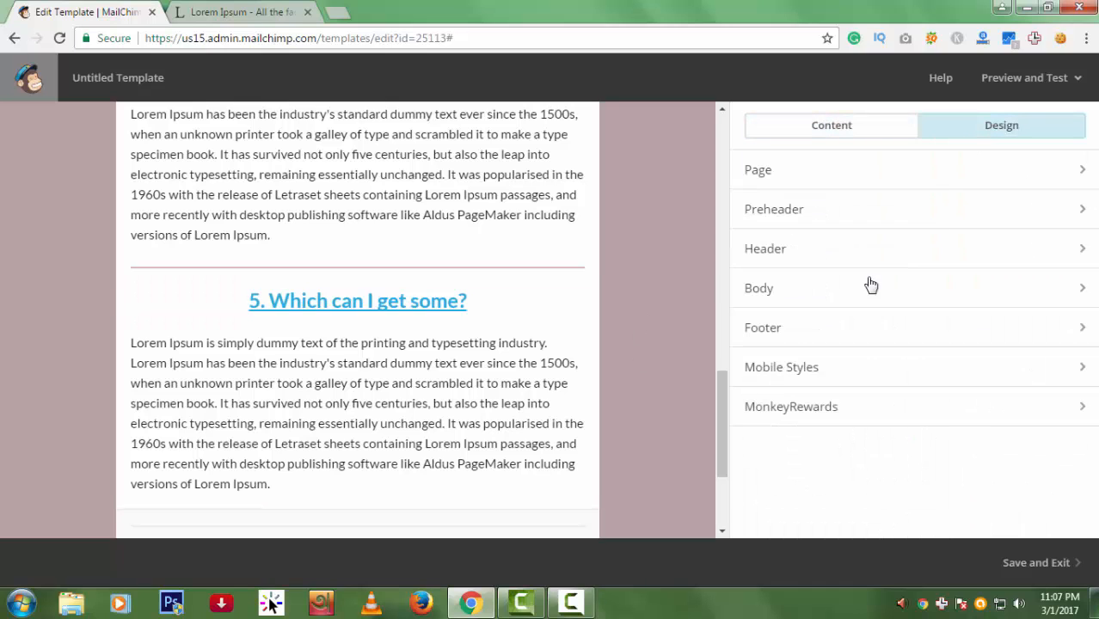
left_click(790, 296)
scroll(944, 366, "down", 2)
scroll(861, 405, "down", 5)
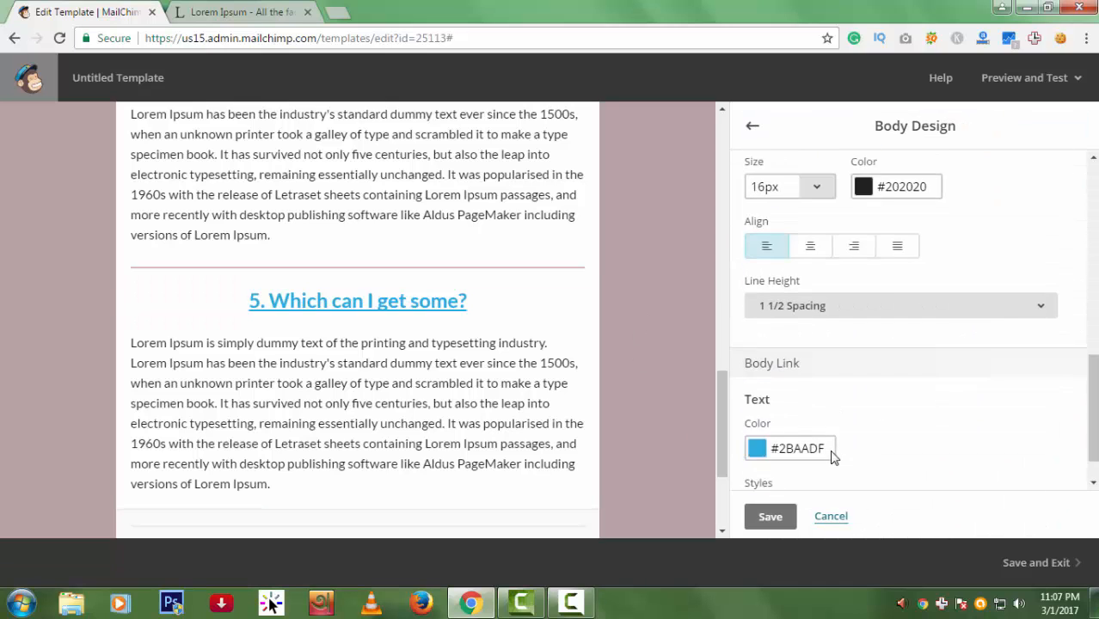
left_click(810, 464)
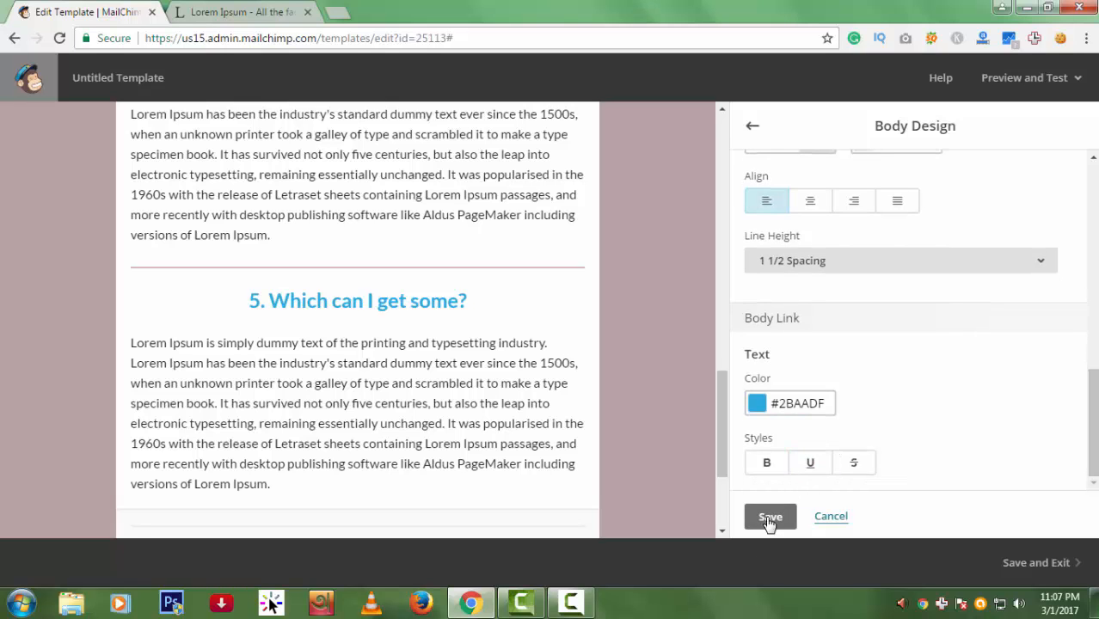
left_click(771, 517)
- Link the "What is Lorem Ipsum?" entry in the Table Of Content to the anchor "test1"
scroll(621, 351, "up", 15)
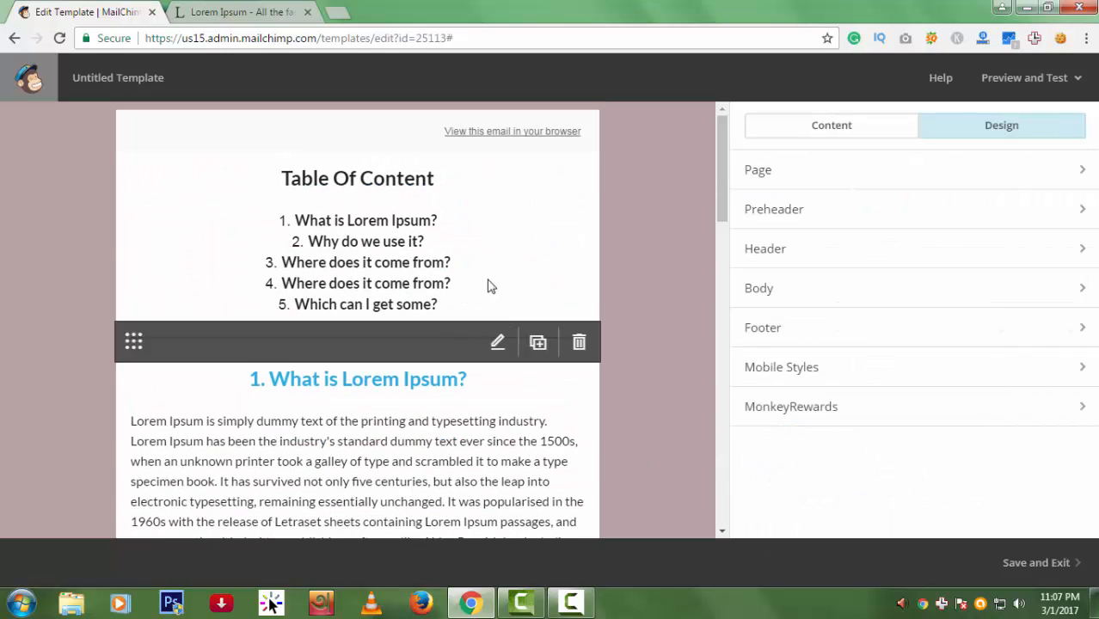
left_click(490, 279)
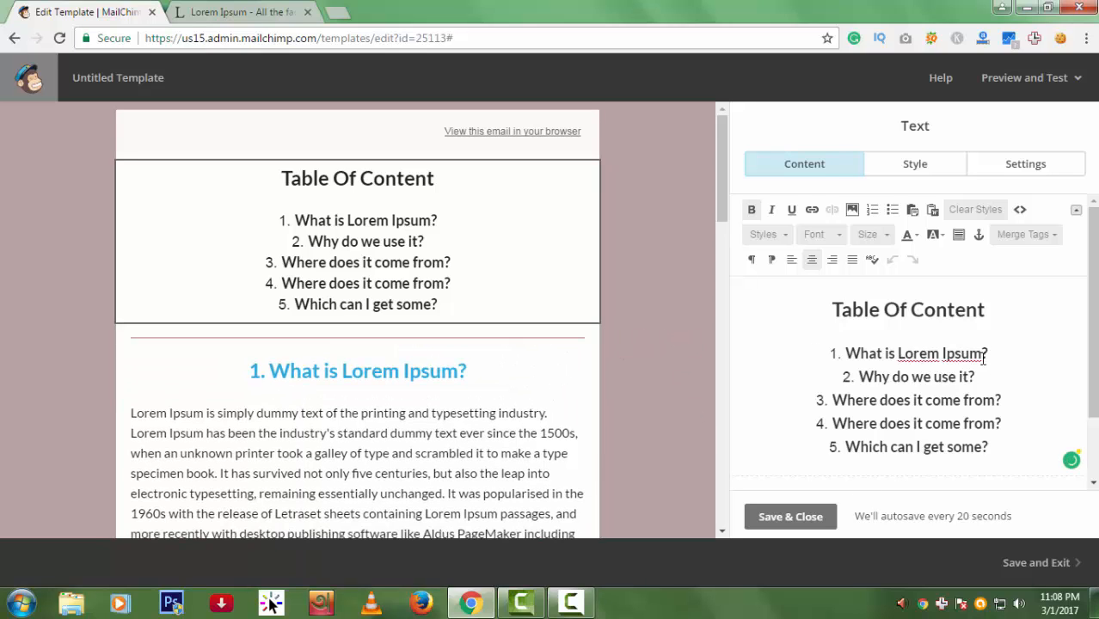
left_click_drag(994, 347, 859, 349)
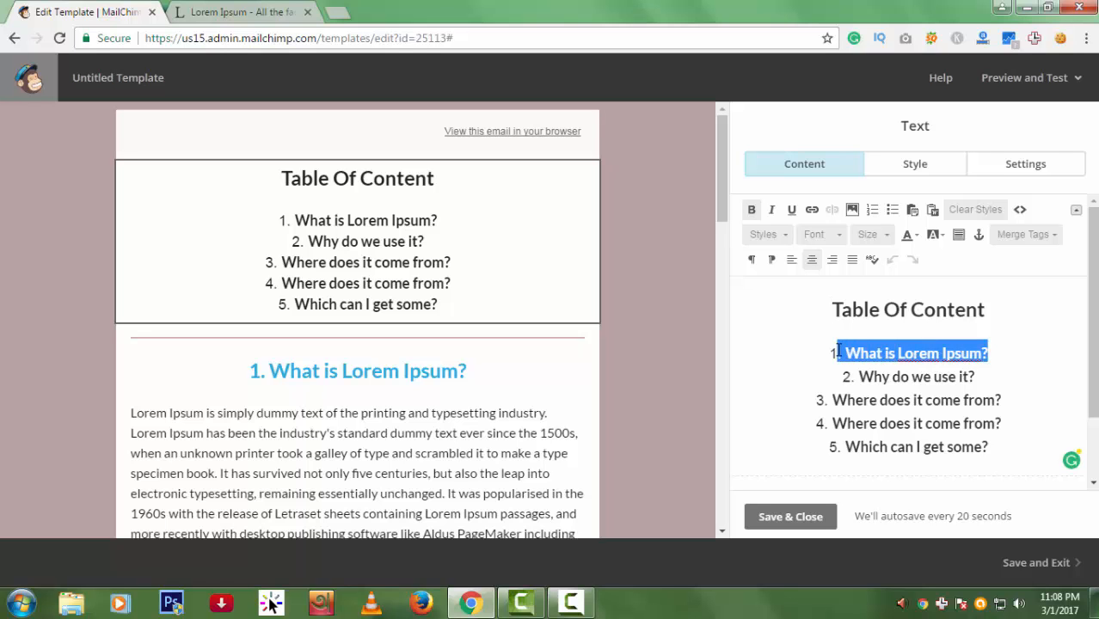
left_click(812, 209)
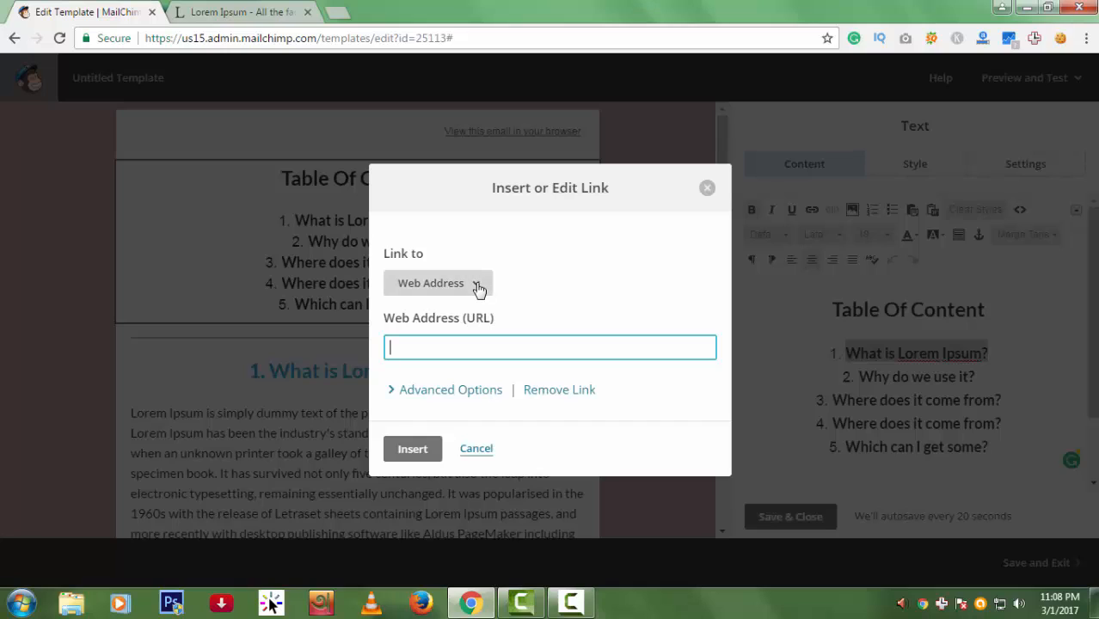
left_click(479, 285)
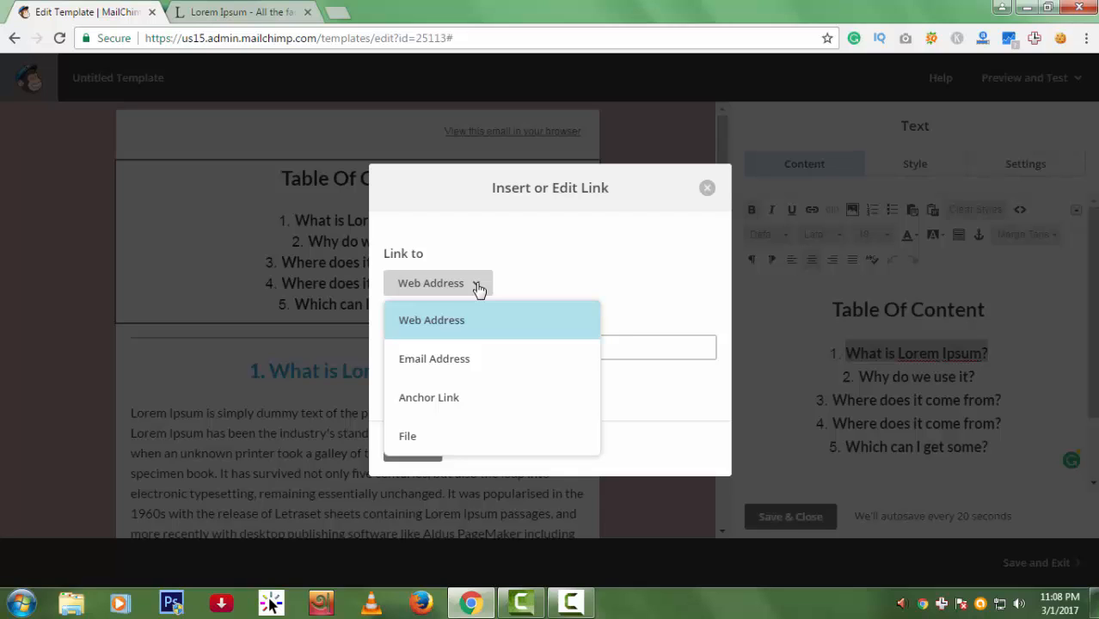
left_click(473, 398)
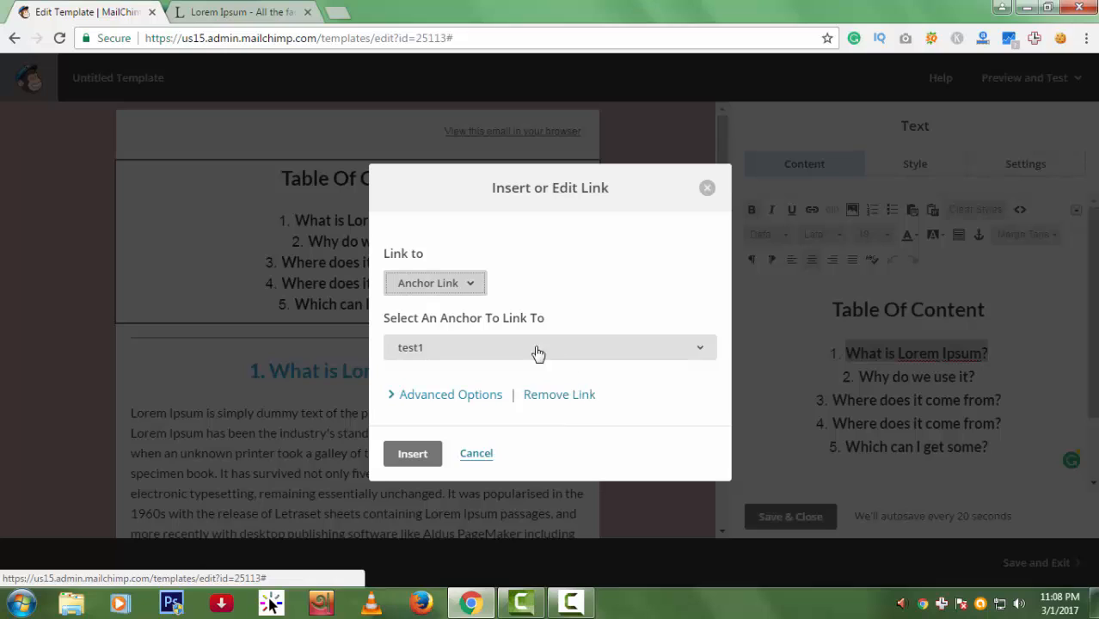
left_click(496, 358)
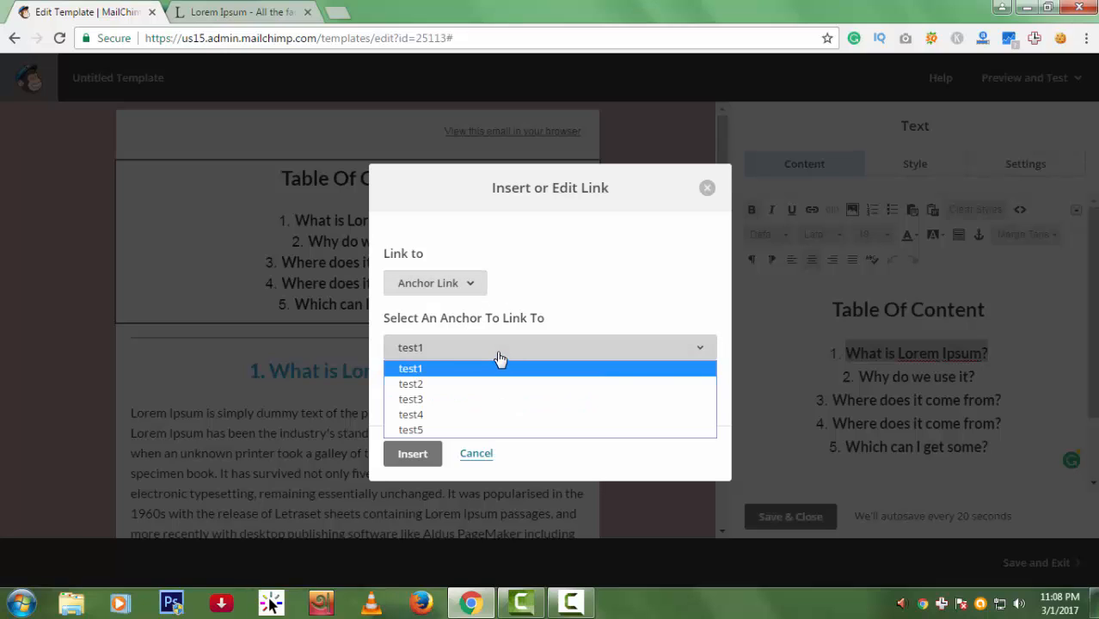
left_click(413, 454)
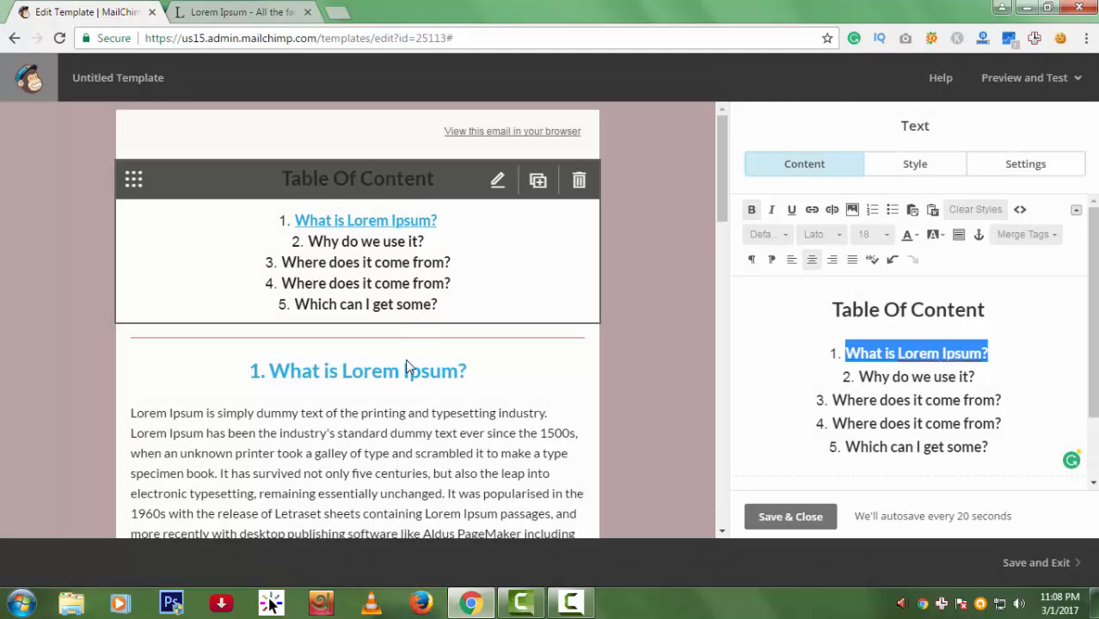
- Link the "Why do we use it?" entry in the Table Of Content to the anchor "test2"
left_click(988, 378)
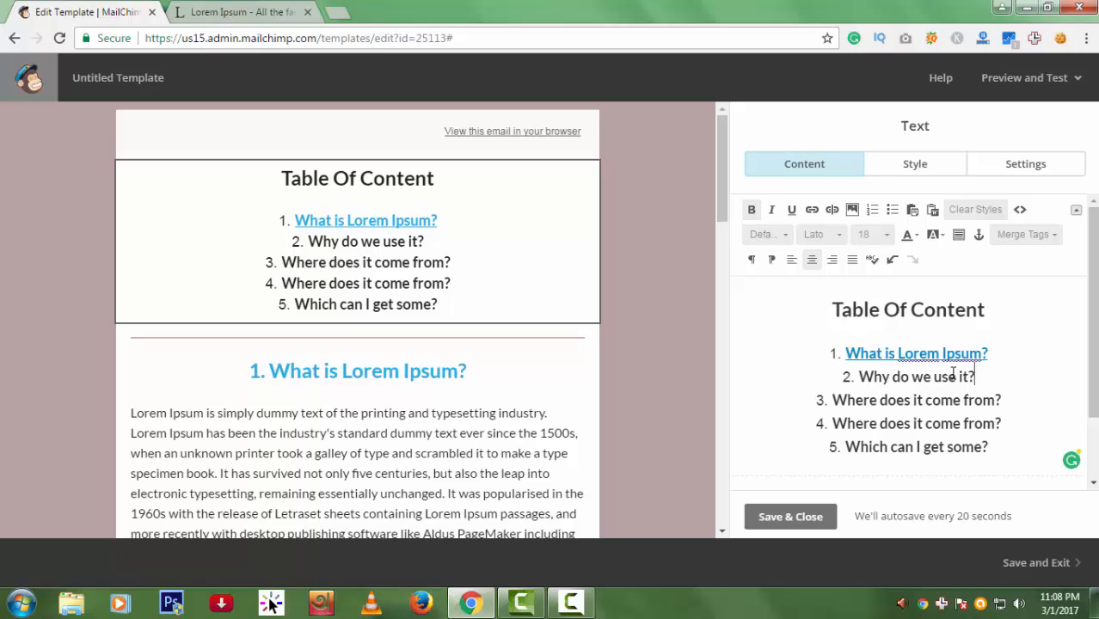
left_click_drag(976, 378, 858, 376)
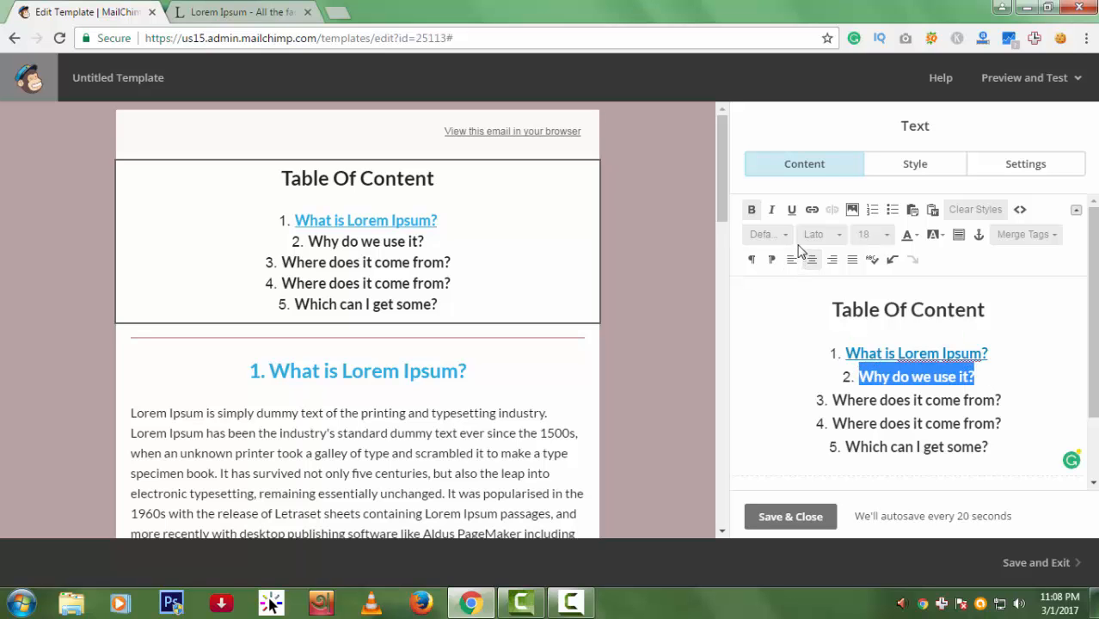
left_click(812, 209)
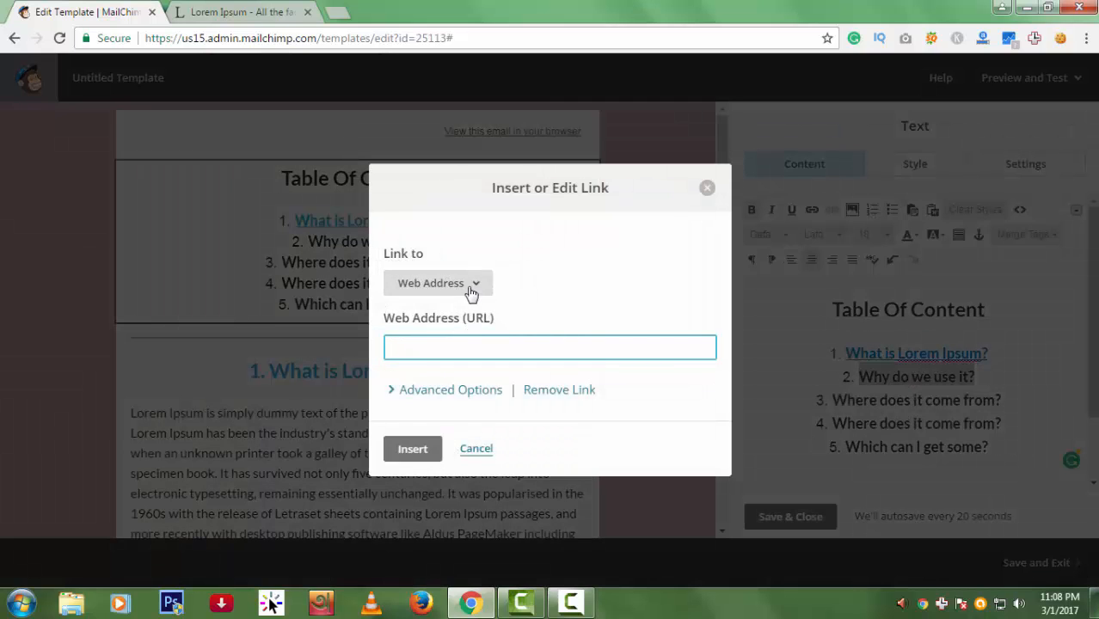
left_click(471, 293)
left_click(457, 398)
left_click(483, 345)
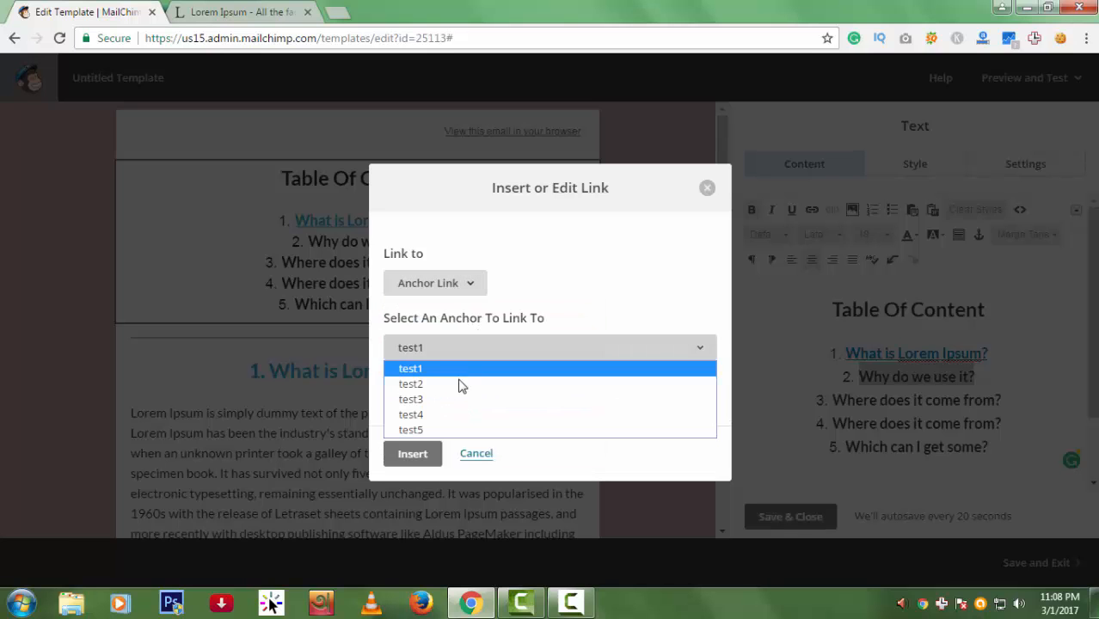
left_click(459, 385)
left_click(436, 454)
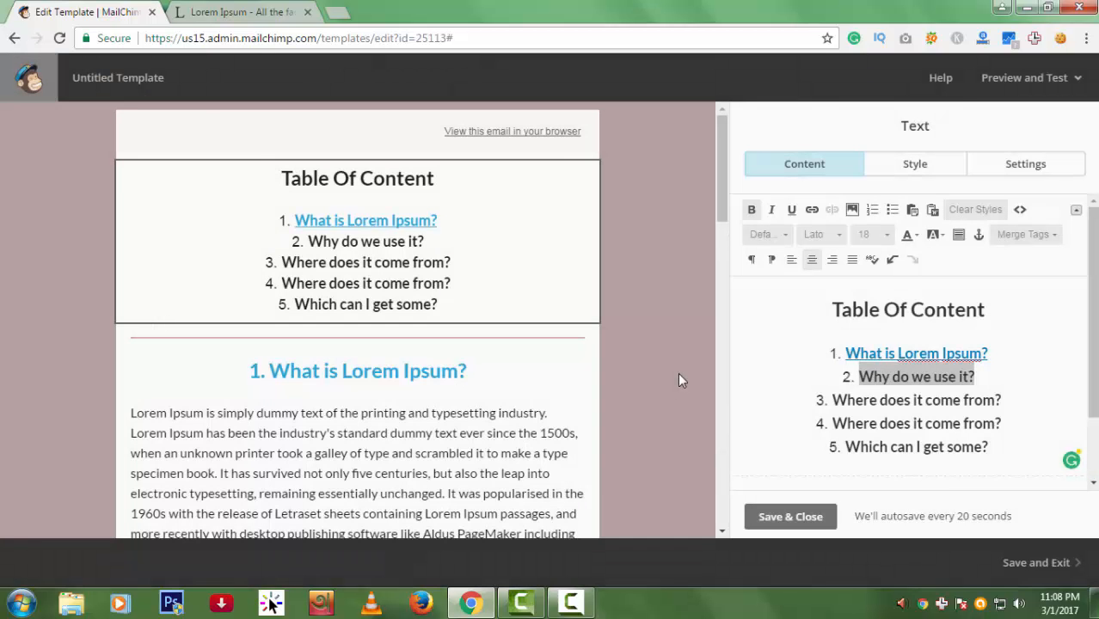
- Link the third Table Of Content entry, "Where does it come from?", to the anchor "test3"
left_click_drag(1016, 317, 835, 316)
left_click(812, 209)
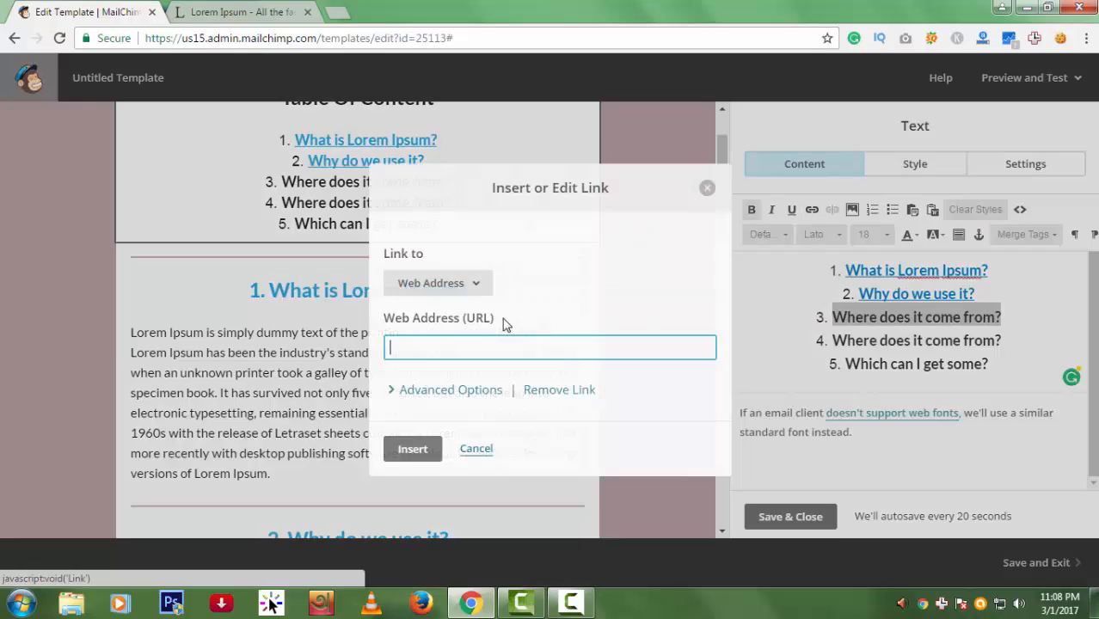
left_click(464, 287)
left_click(465, 400)
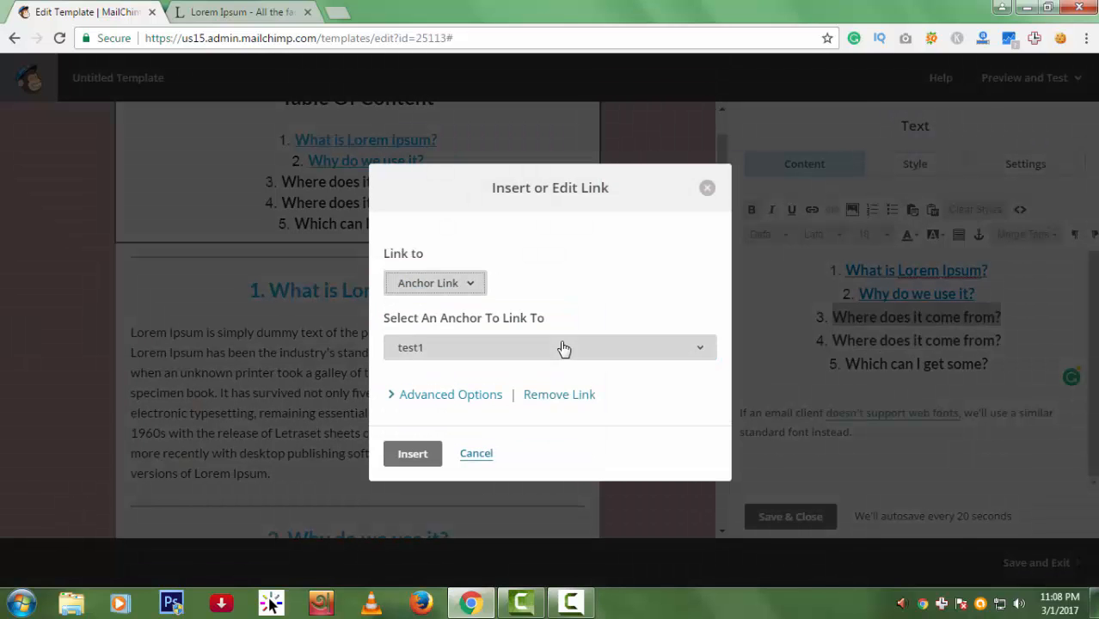
left_click(562, 346)
left_click(461, 399)
left_click(430, 453)
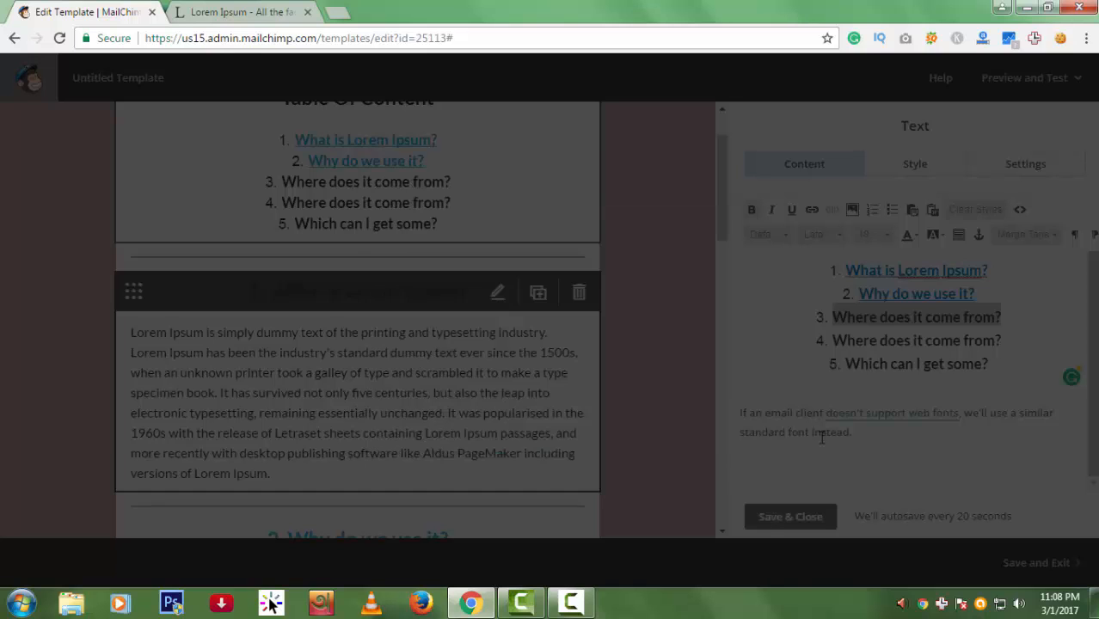
- Link the fourth Table Of Content entry, "Where does it come from?", to the anchor "test4"
left_click_drag(1004, 341, 866, 342)
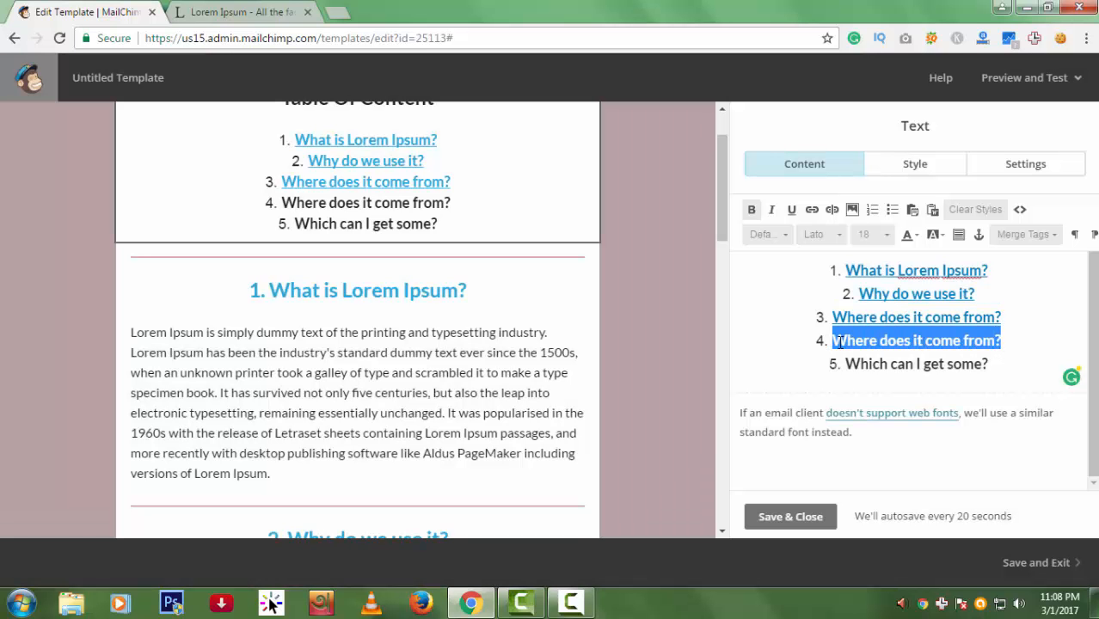
left_click(811, 211)
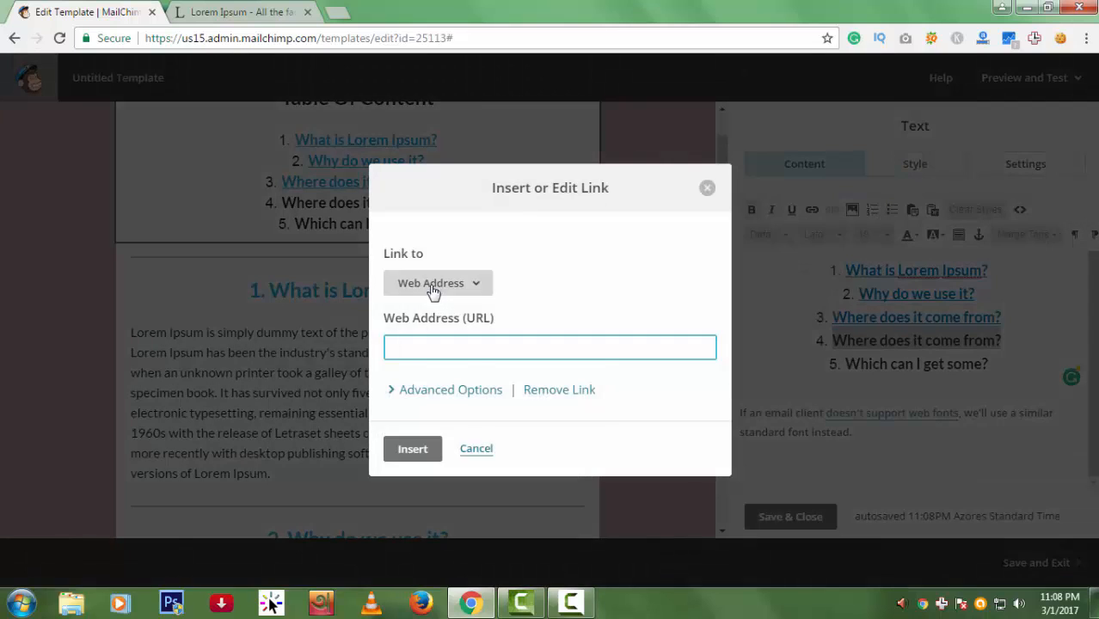
left_click(431, 283)
left_click(435, 399)
left_click(469, 354)
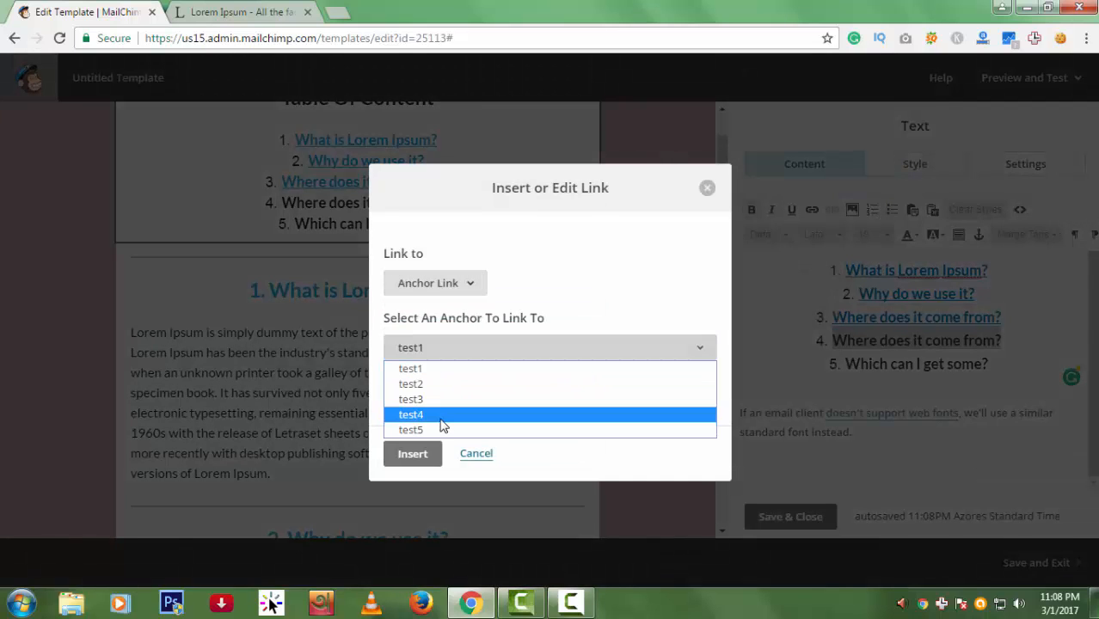
left_click(440, 414)
left_click(413, 455)
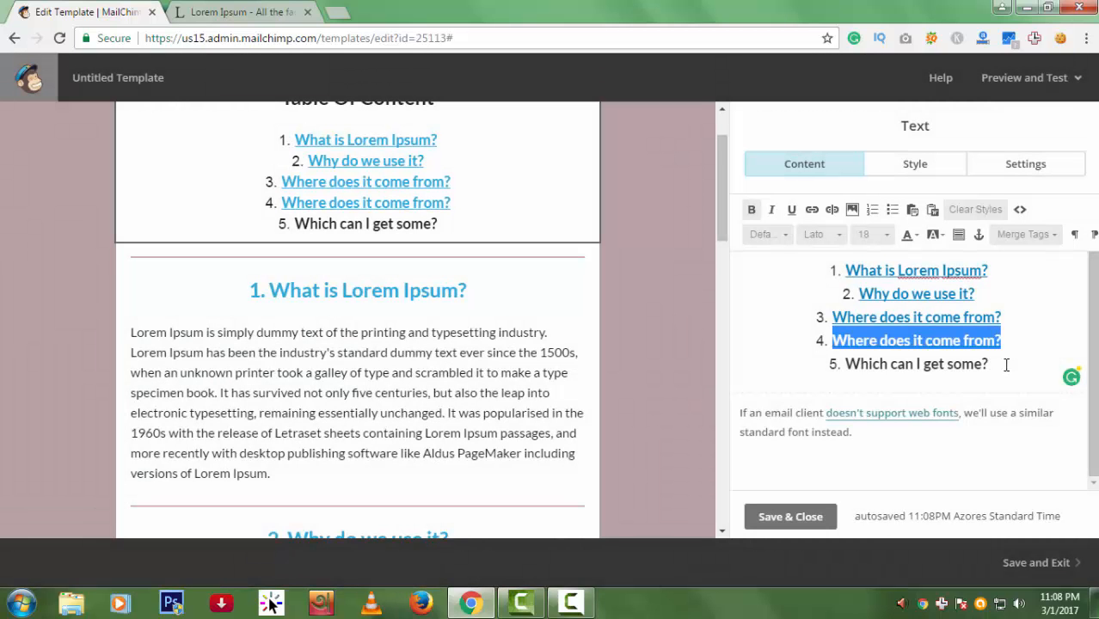
- Link the "Which can I get some?" entry in the Table Of Content to the anchor "test5" and save the text block
left_click_drag(998, 364, 852, 365)
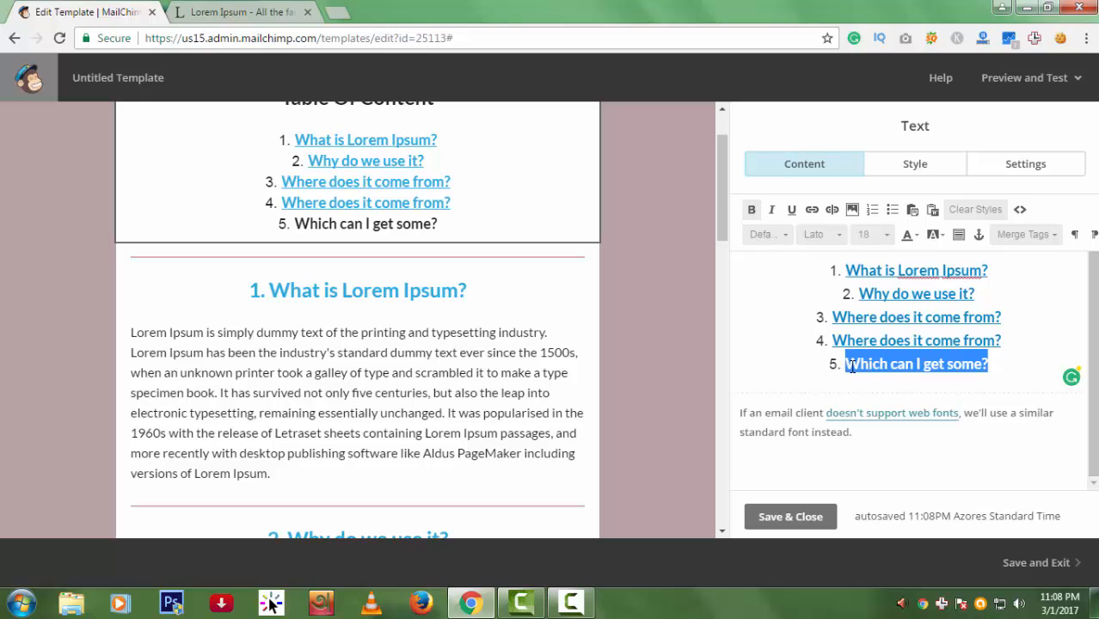
left_click(809, 213)
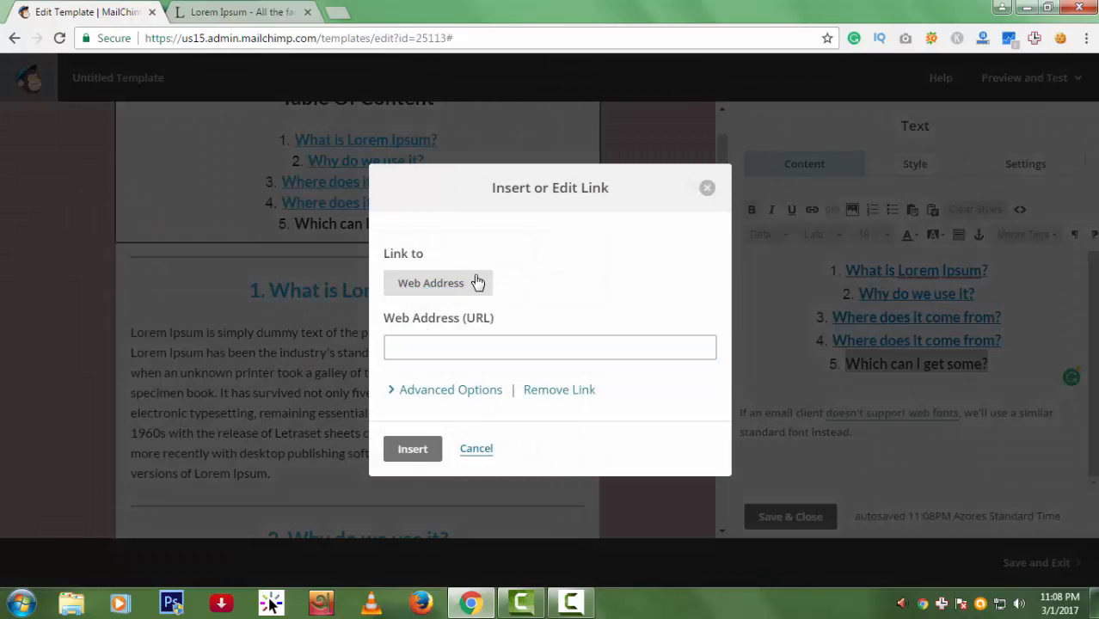
left_click(477, 283)
left_click(449, 395)
left_click(466, 346)
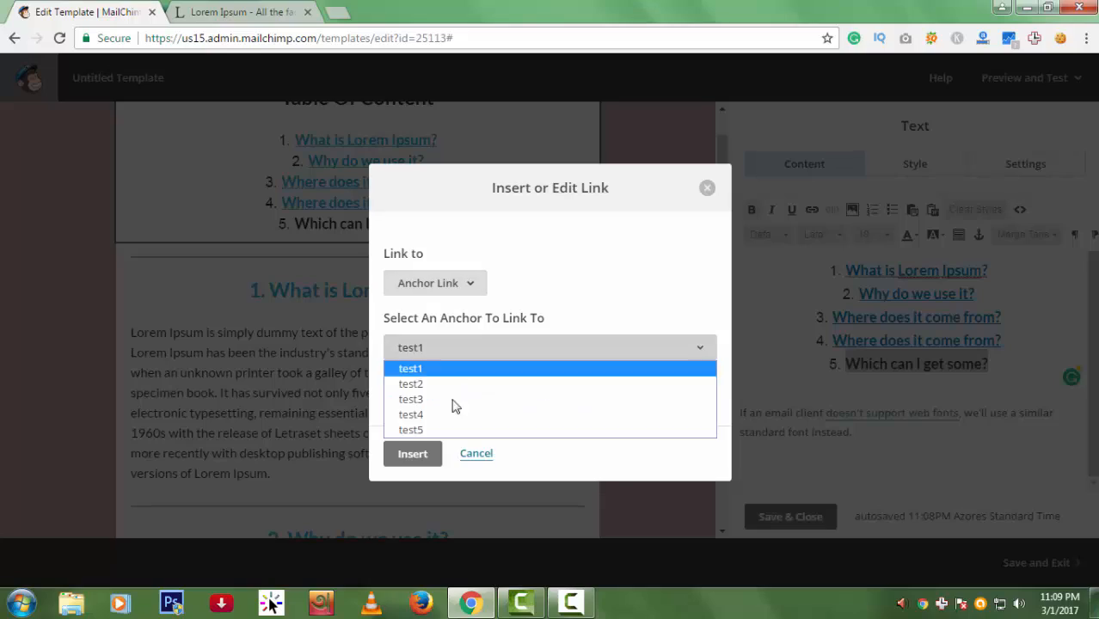
left_click(444, 430)
left_click(430, 453)
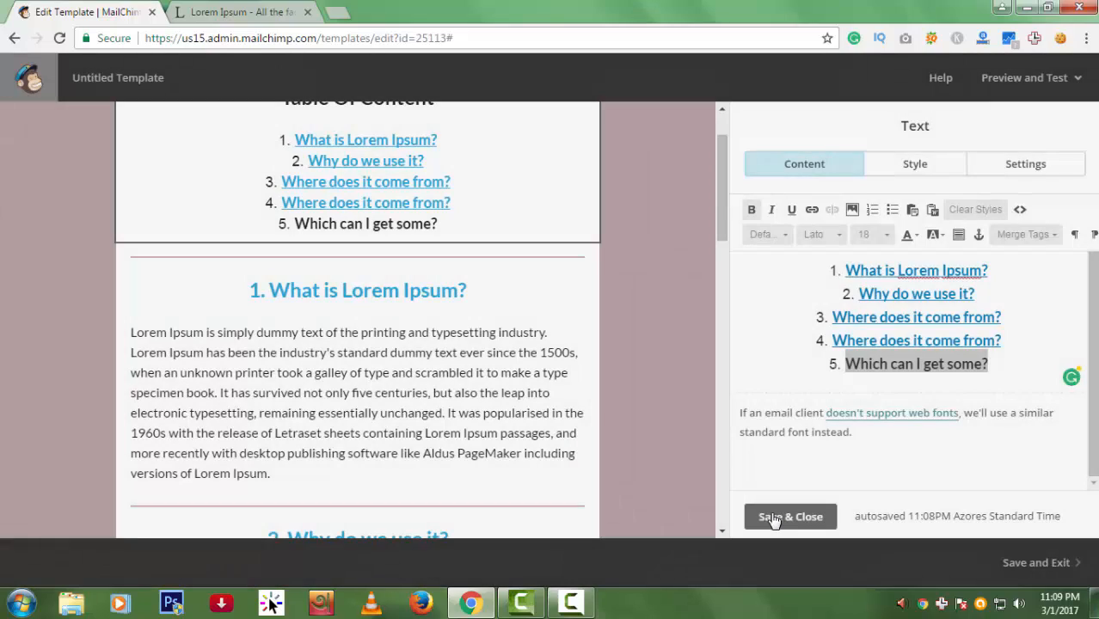
left_click(772, 517)
- Preview the template and test the "What is Lorem Ipsum?" link in the Table Of Content, then return to the editor
scroll(653, 367, "down", 12)
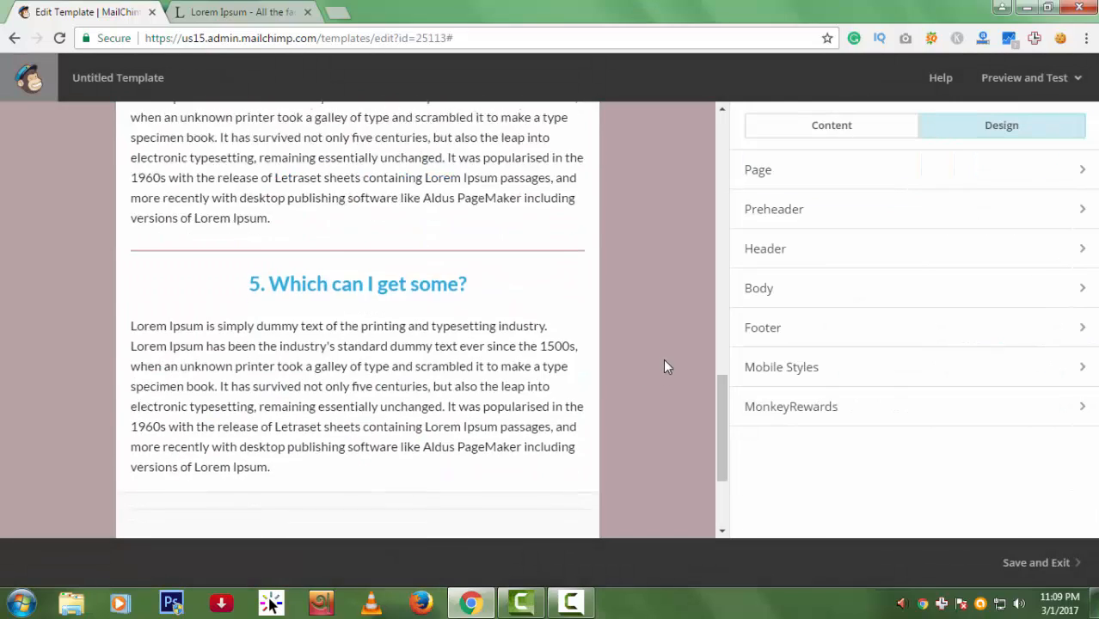
scroll(673, 336, "down", 2)
scroll(674, 338, "up", 20)
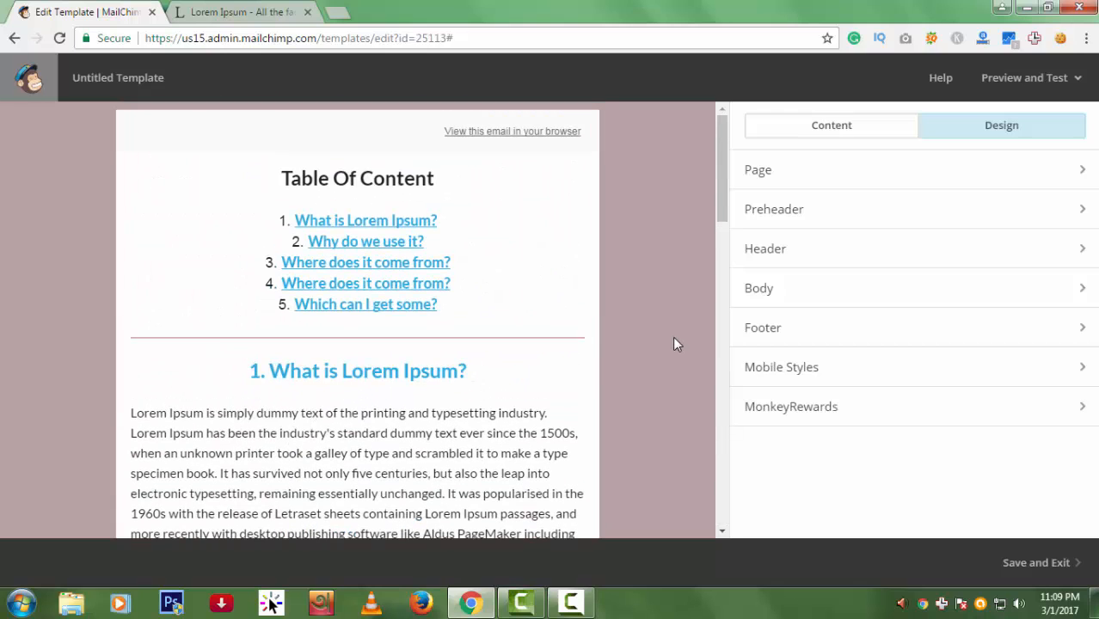
left_click(1058, 79)
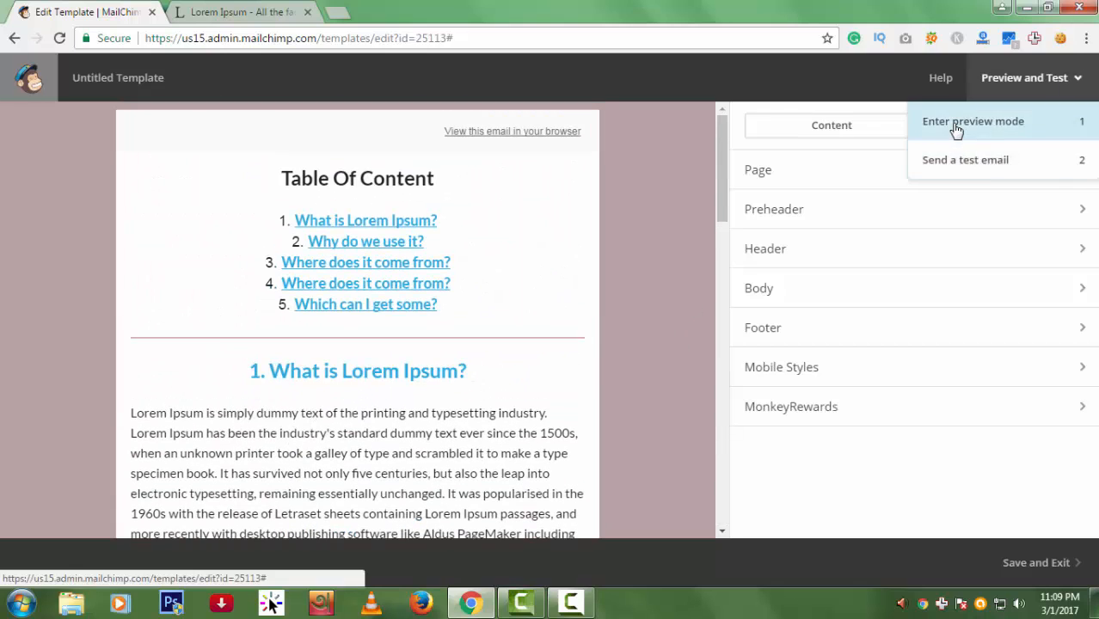
left_click(957, 128)
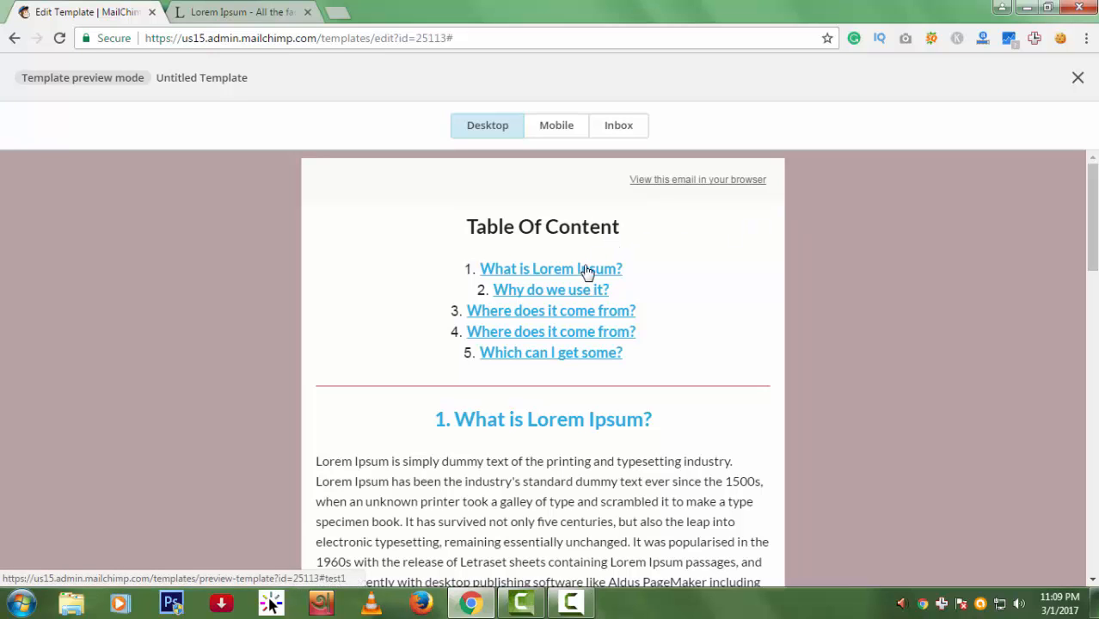
left_click(588, 273)
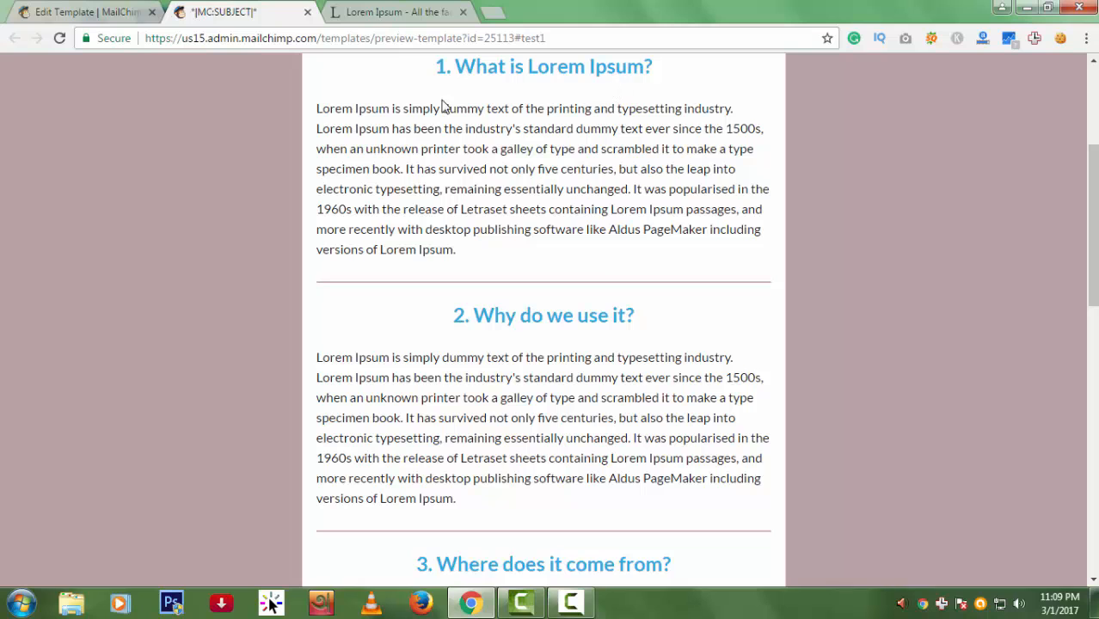
left_click(307, 13)
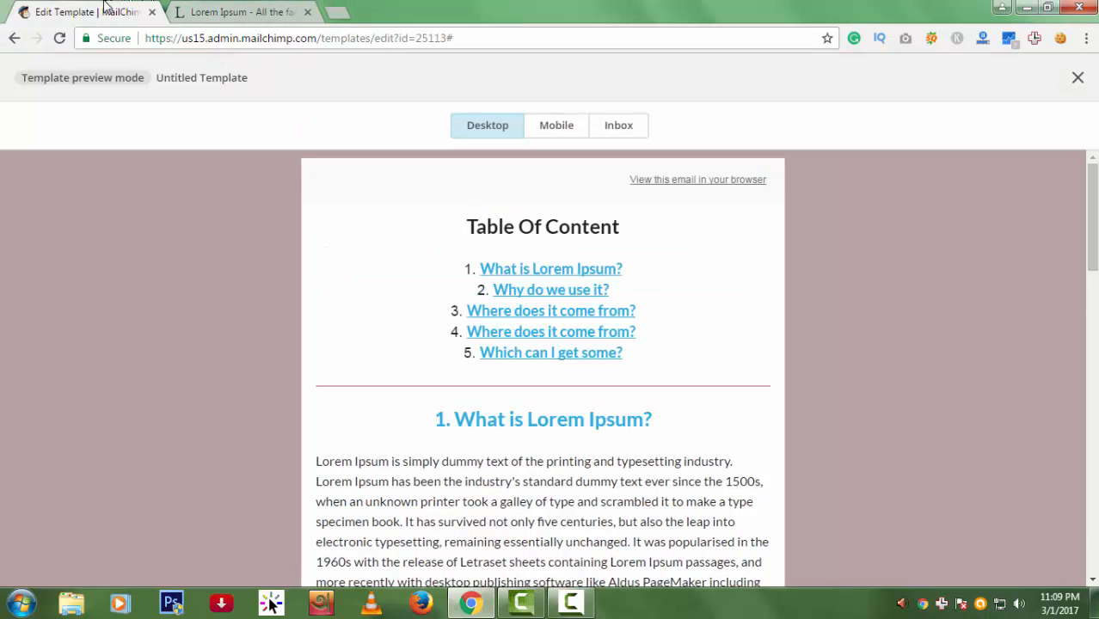
left_click(1076, 80)
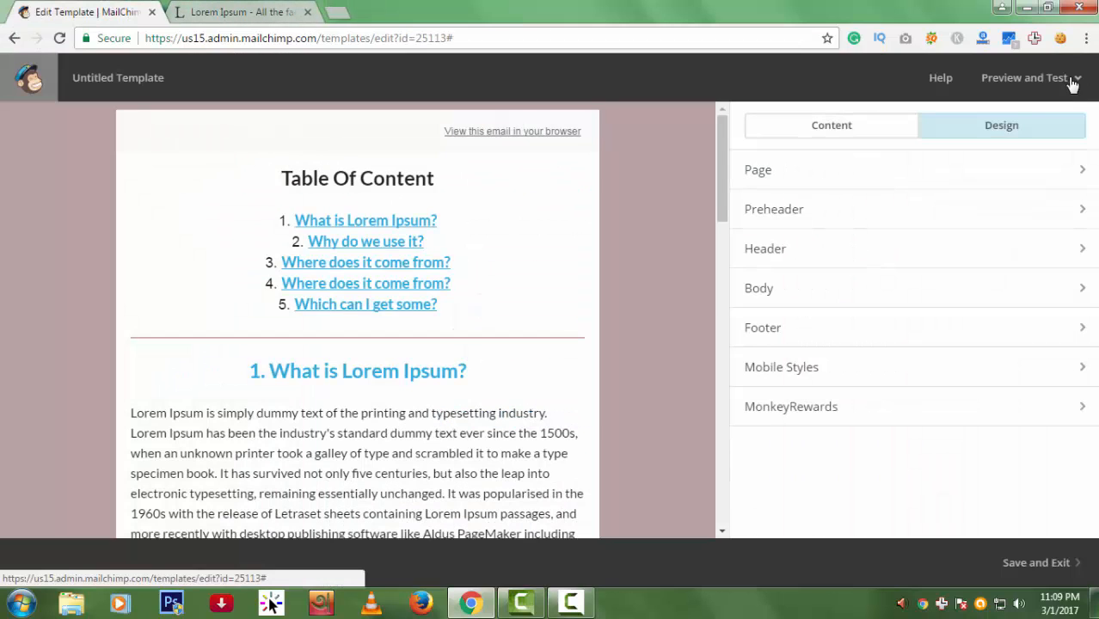
- Turn off opening in a new window for the "What is Lorem Ipsum?" link in the Table Of Content
left_click(517, 300)
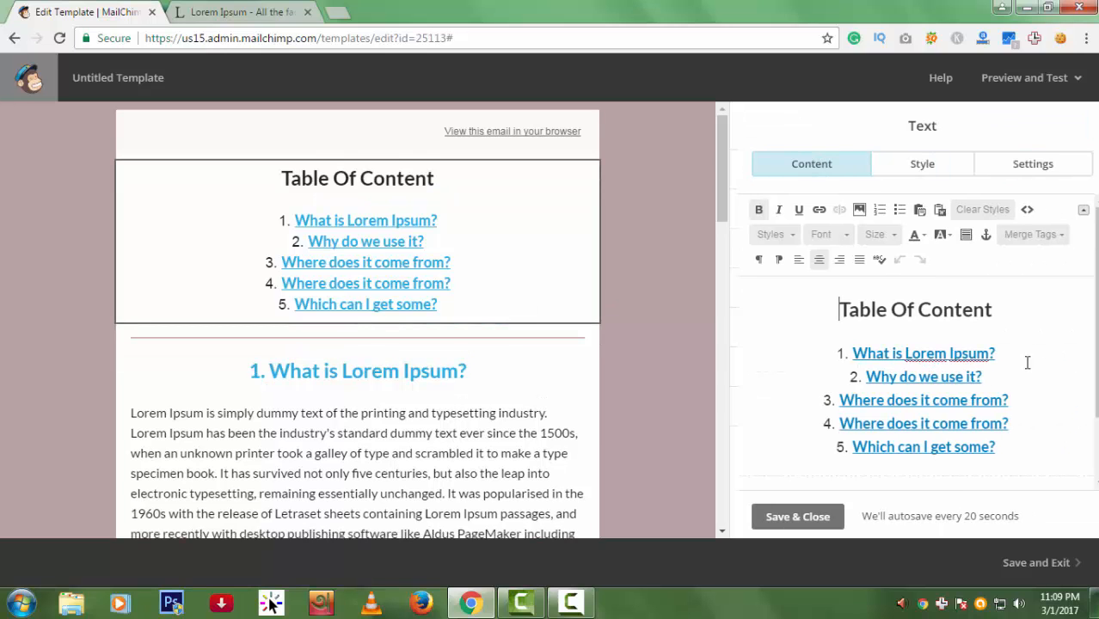
left_click_drag(1002, 351, 863, 356)
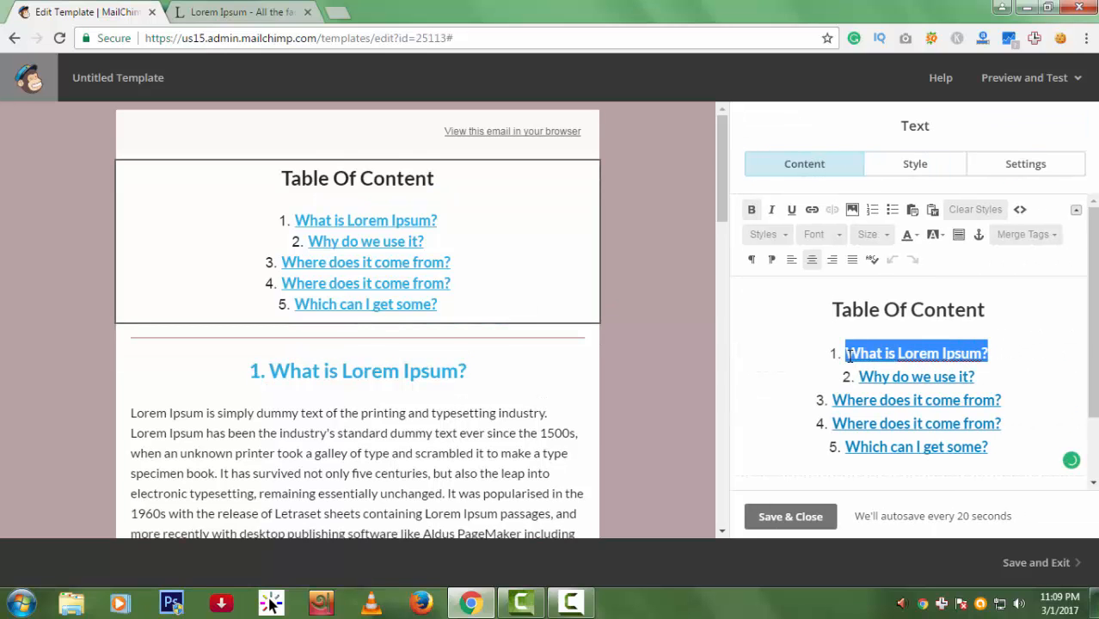
left_click(812, 210)
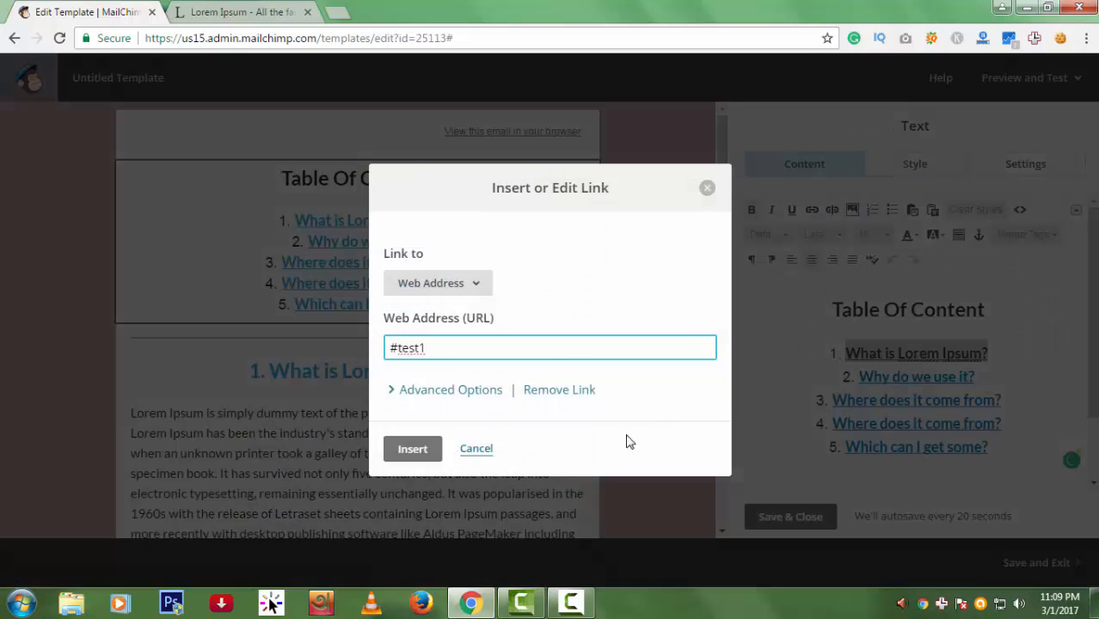
left_click(481, 390)
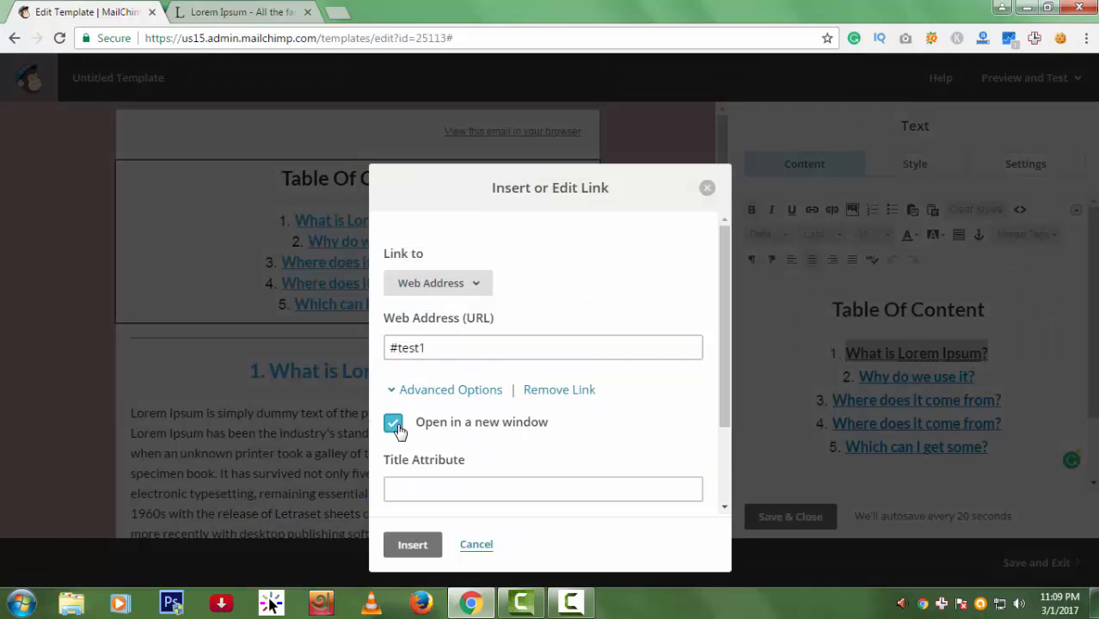
left_click(413, 543)
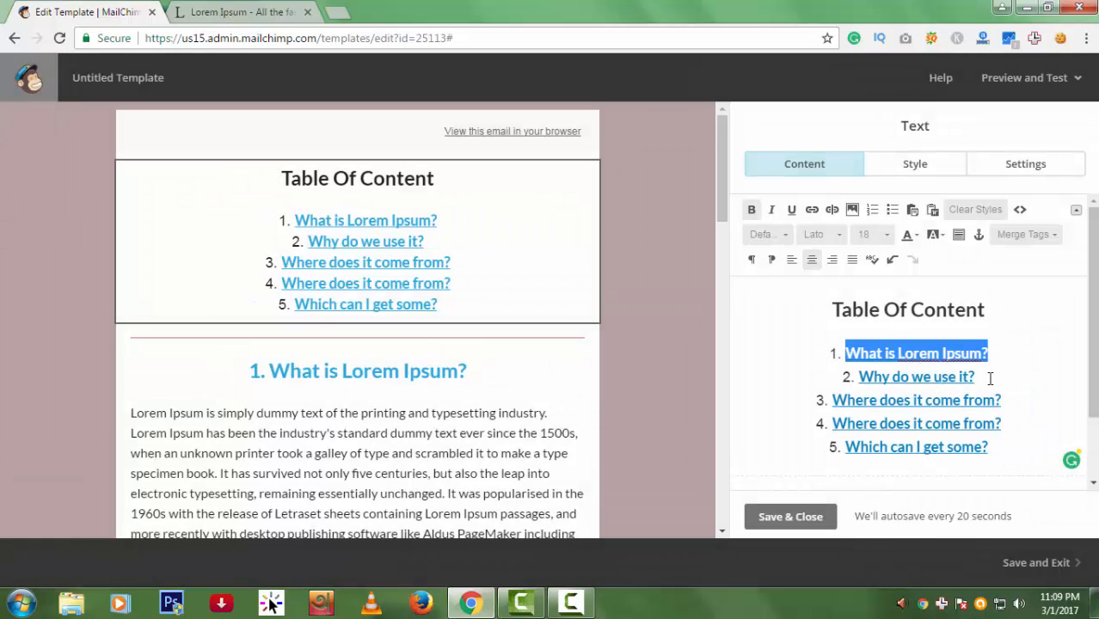
- Turn off opening in a new window for the "Why do we use it?" link in the Table Of Content
left_click_drag(990, 378, 869, 378)
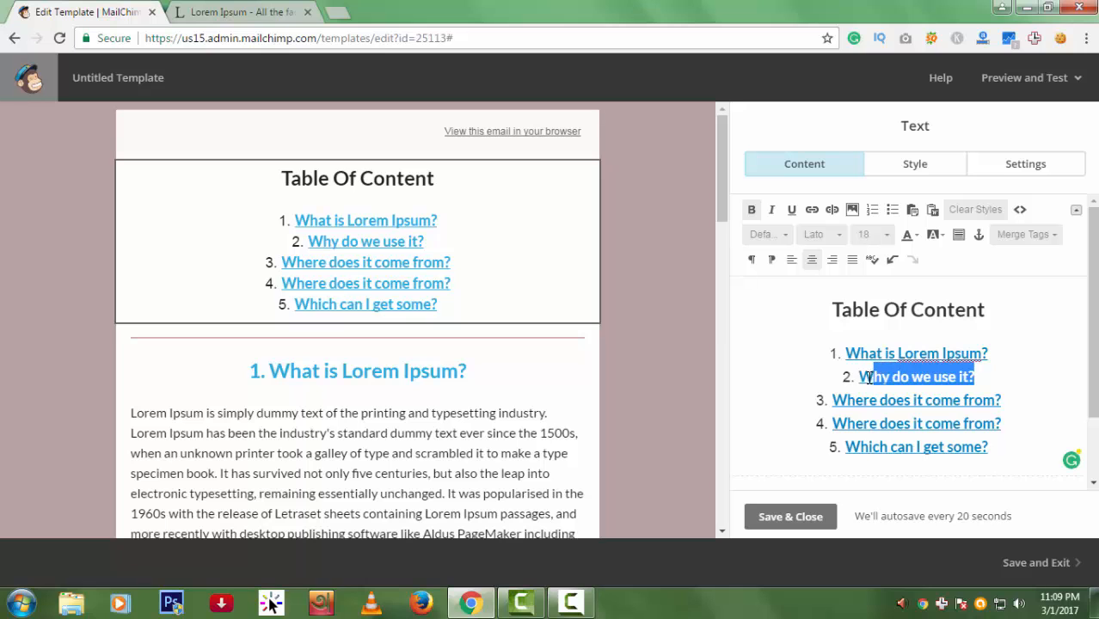
left_click(817, 213)
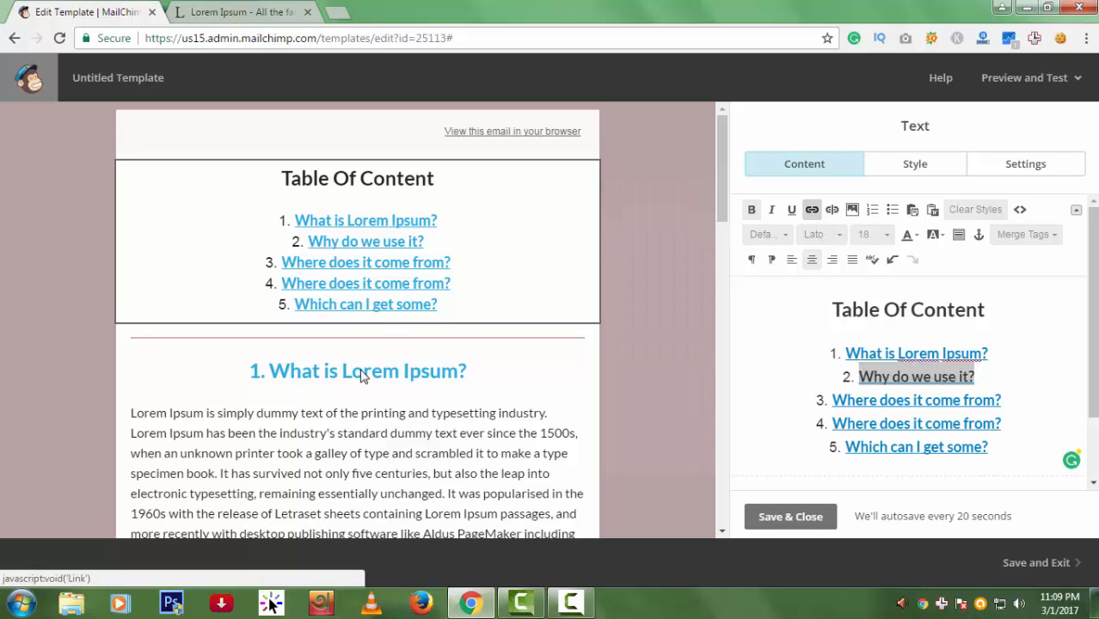
left_click(426, 390)
scroll(551, 426, "down", 1)
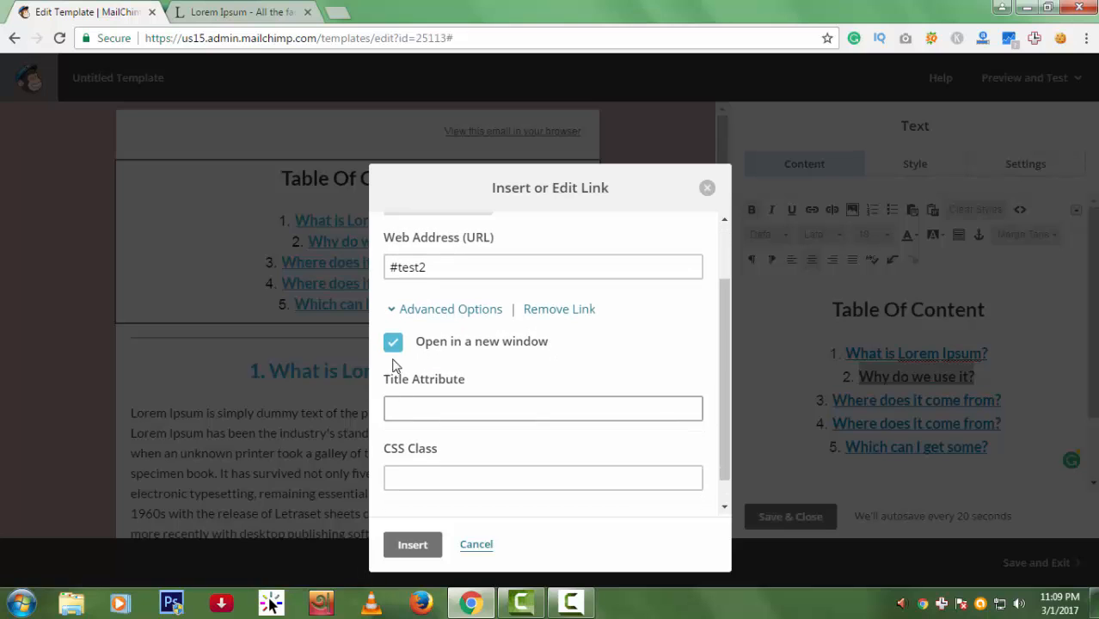
left_click(393, 344)
left_click(419, 547)
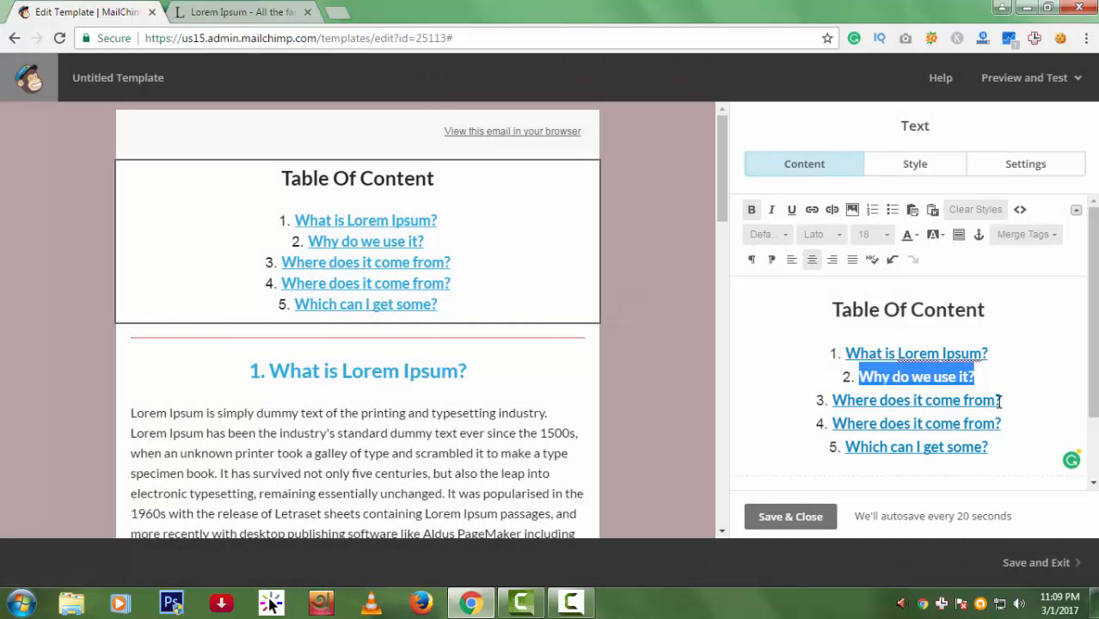
- Turn off opening in a new window for the third Table Of Content link, "Where does it come from?"
left_click_drag(1002, 400, 835, 398)
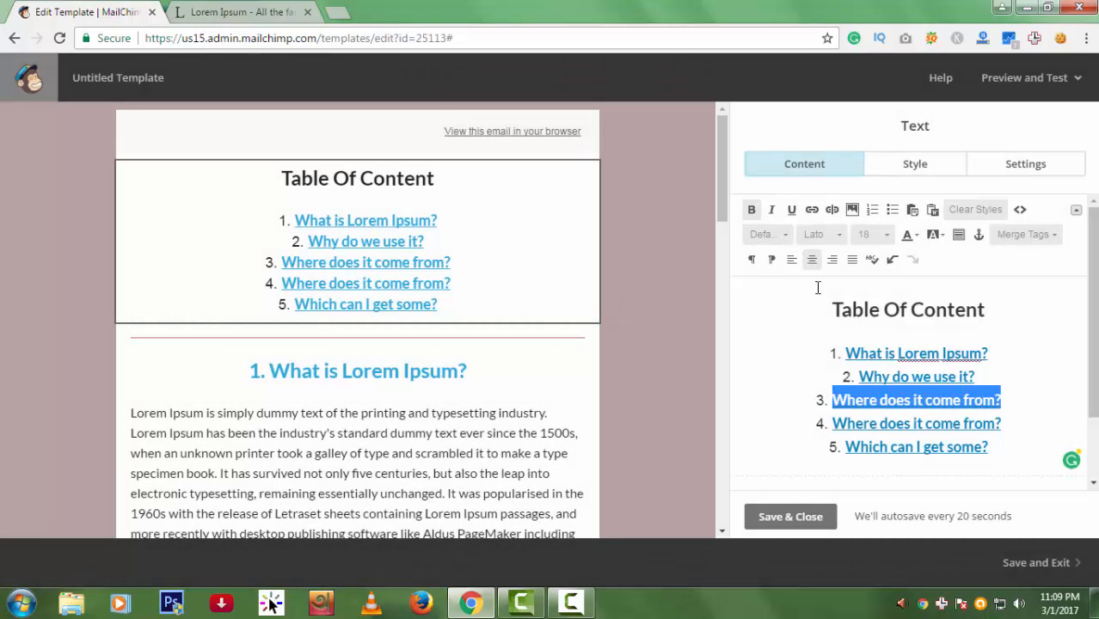
left_click(812, 213)
type("#test3")
left_click(454, 394)
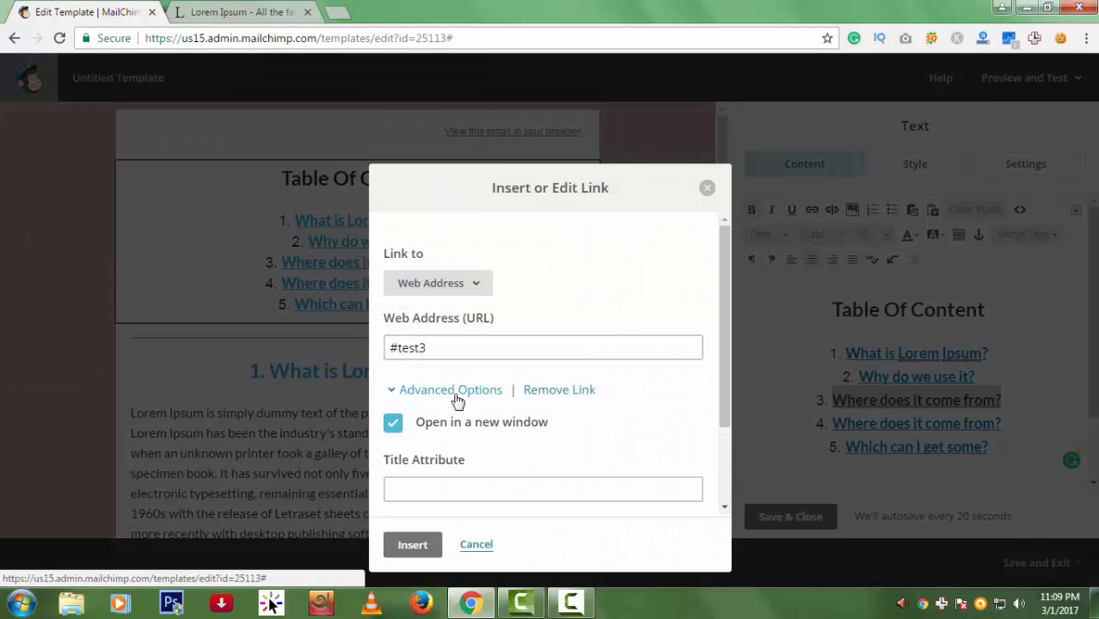
left_click(447, 435)
left_click(409, 547)
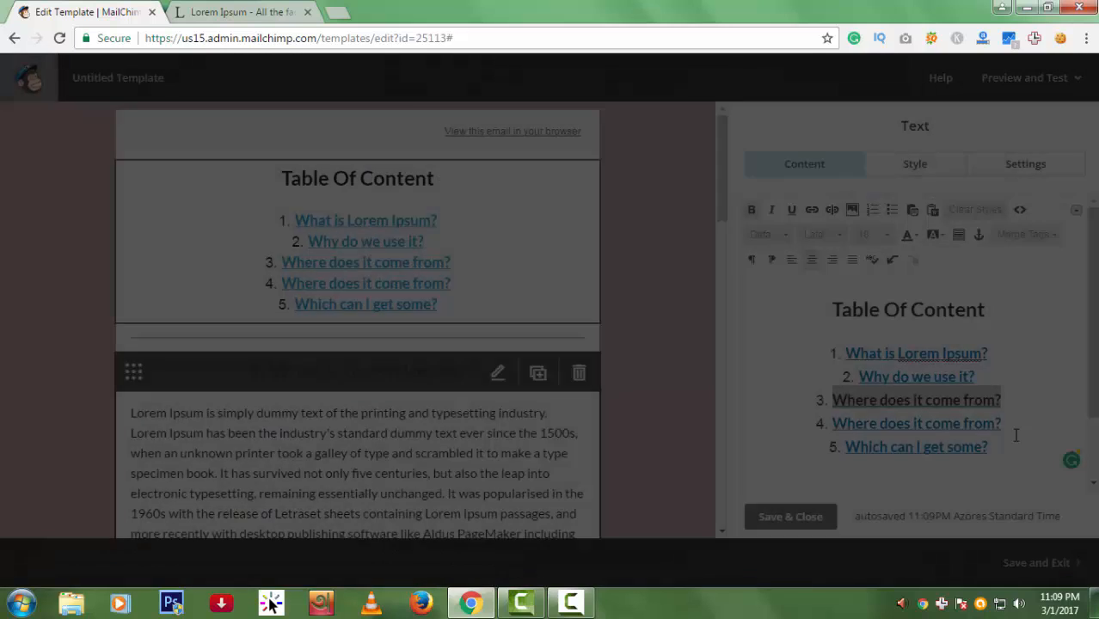
- Turn off opening in a new window for the fourth Table Of Content link, "Where does it come from?"
left_click_drag(1005, 423, 839, 423)
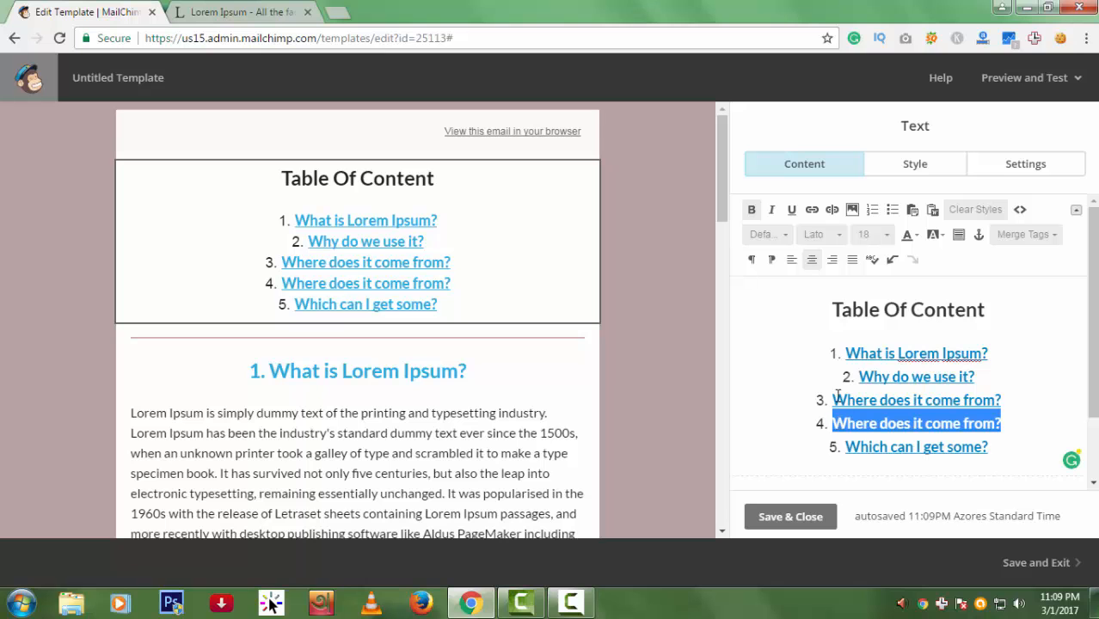
left_click(812, 211)
type("#test4")
left_click(455, 390)
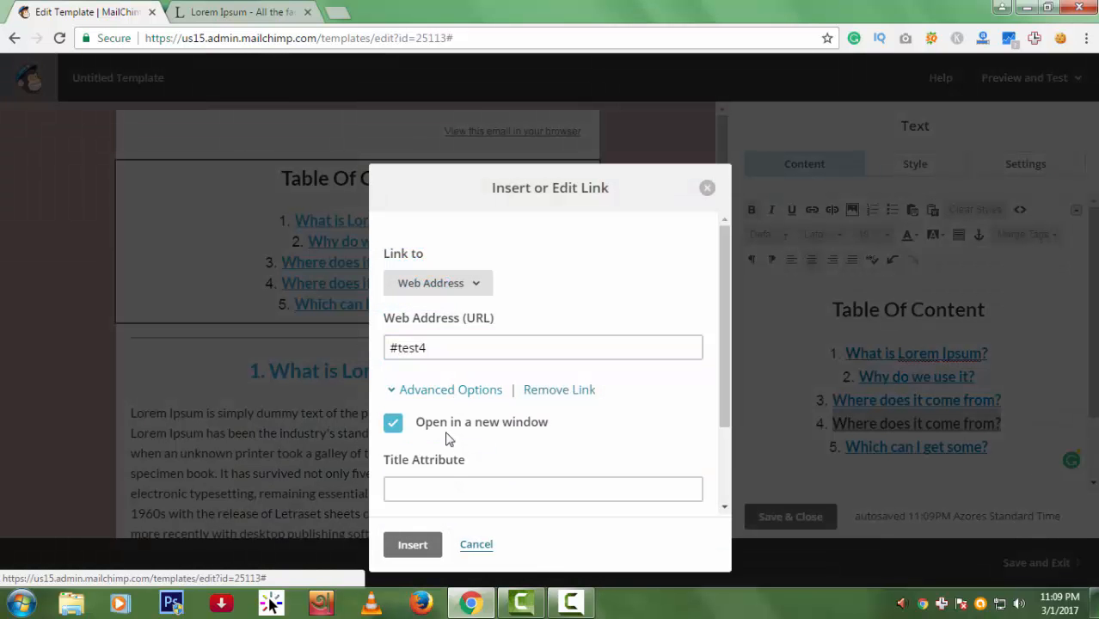
left_click(394, 424)
left_click(413, 545)
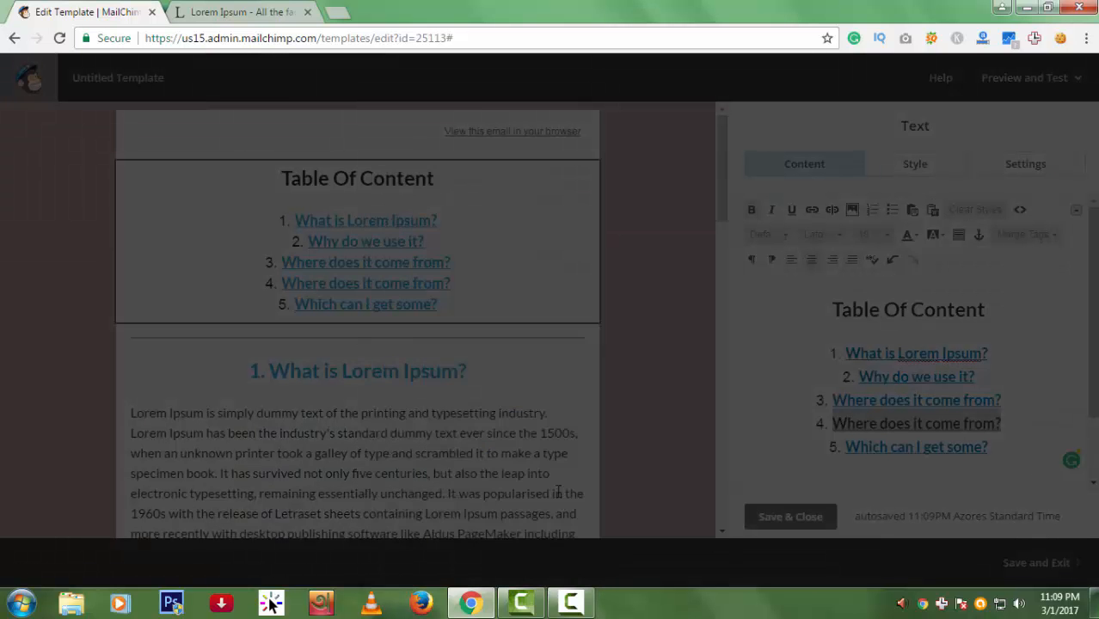
- Turn off opening in a new window for the "Which can I get some?" link and save the Table Of Content block
left_click_drag(995, 454, 849, 447)
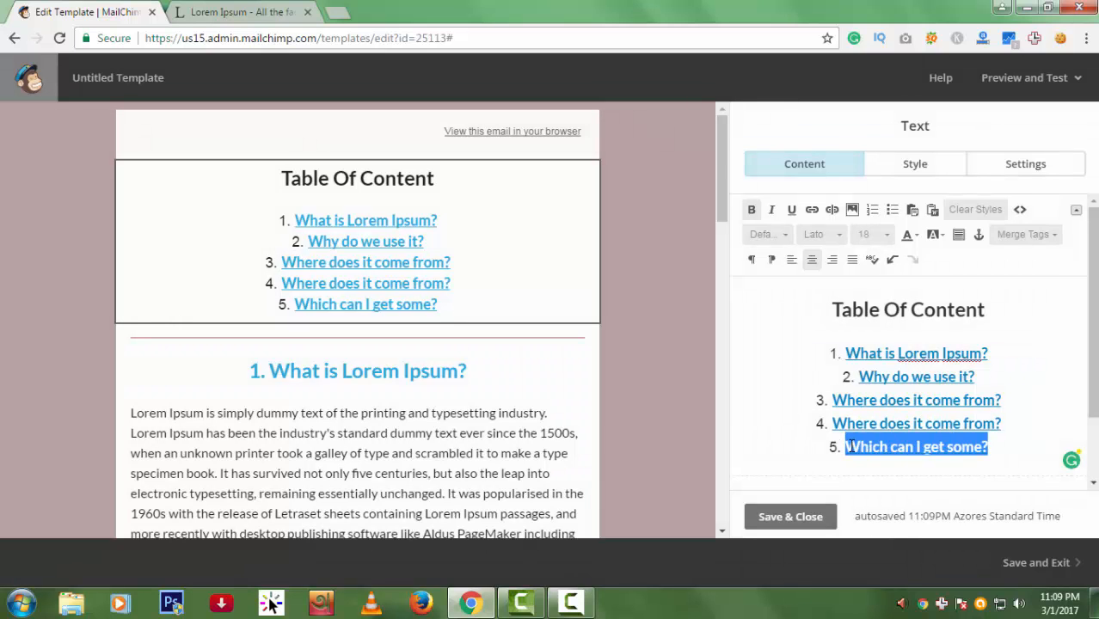
left_click(812, 211)
type("#test5")
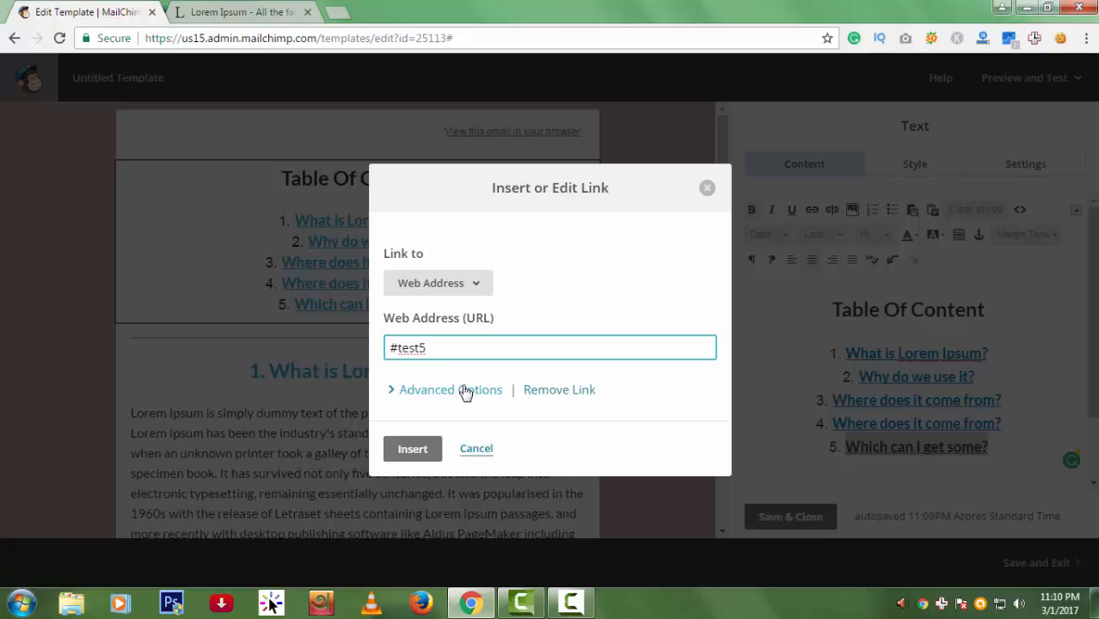
left_click(445, 290)
left_click(567, 272)
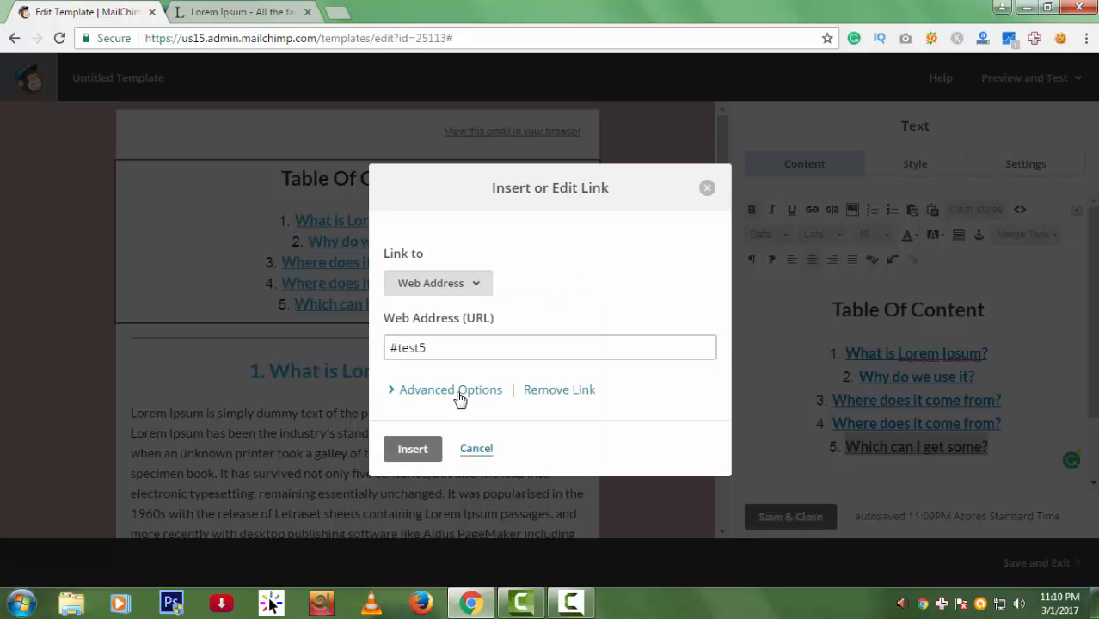
left_click(457, 392)
left_click(445, 426)
left_click(412, 545)
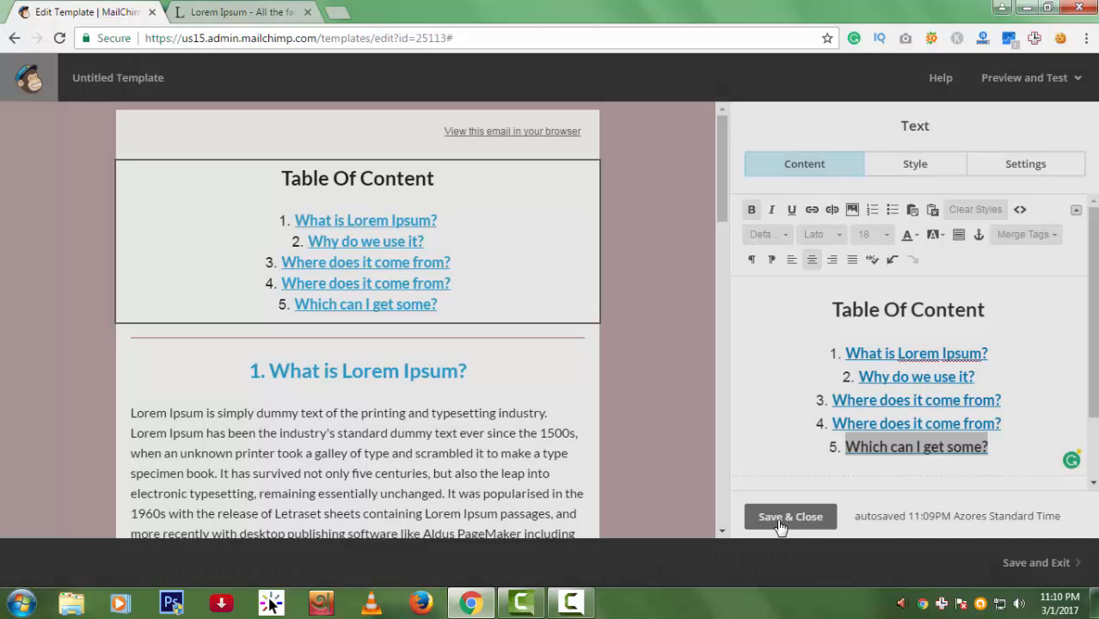
left_click(774, 517)
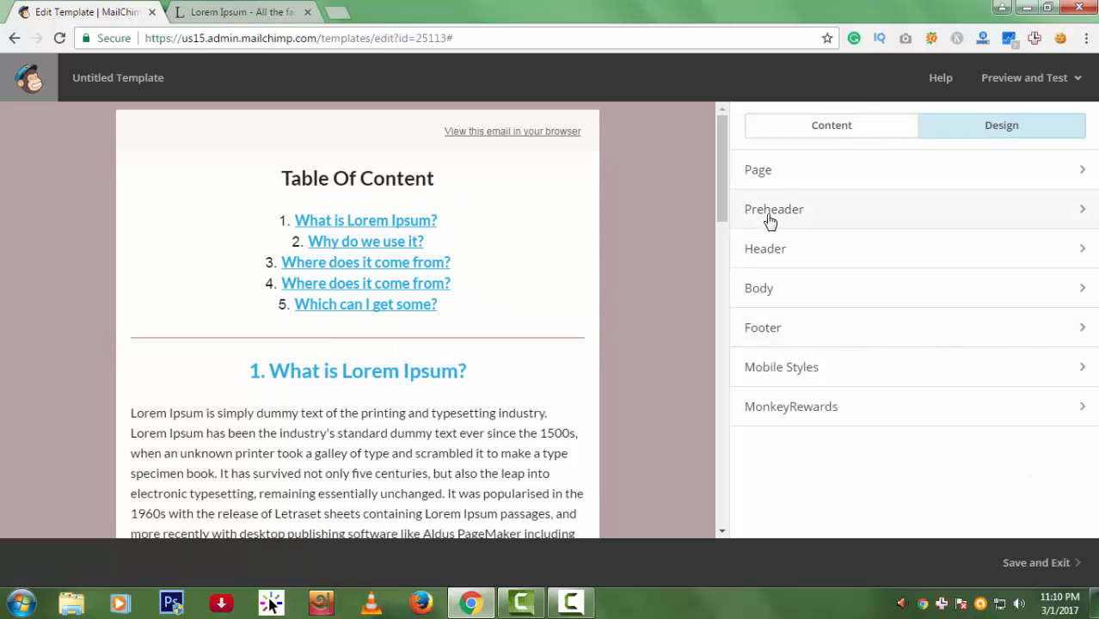
- Remove the underline style from the header links in the template's header design and save the change
left_click(874, 254)
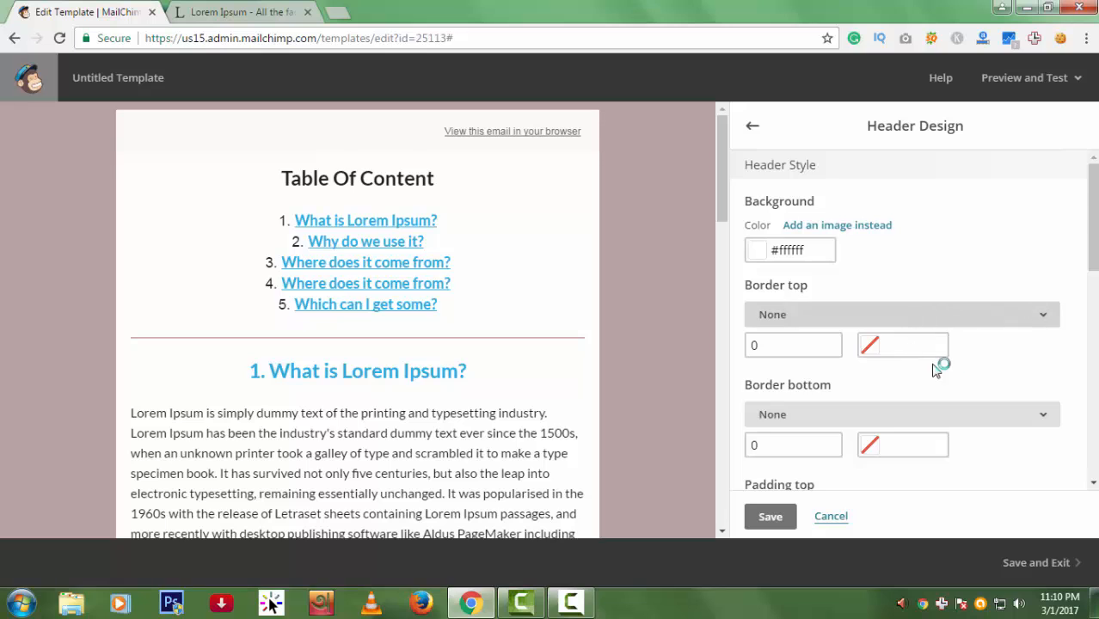
scroll(941, 363, "down", 7)
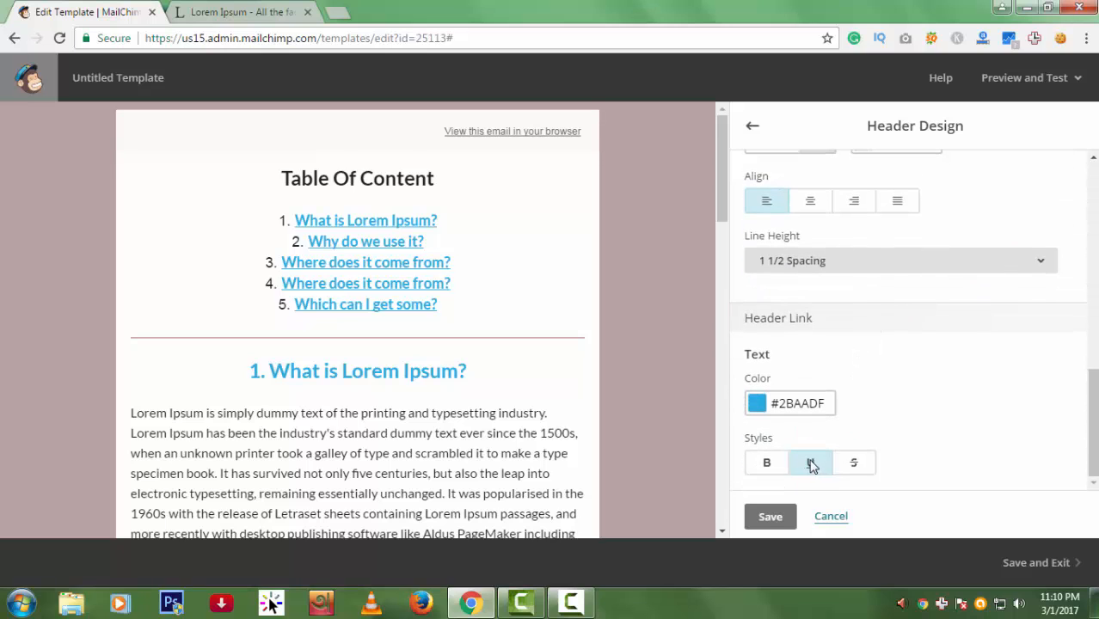
left_click(810, 463)
left_click(770, 517)
- Open the template in preview mode and test the "What is Lorem Ipsum?" and "Which can I get some?" links in the Table Of Content
left_click(1033, 79)
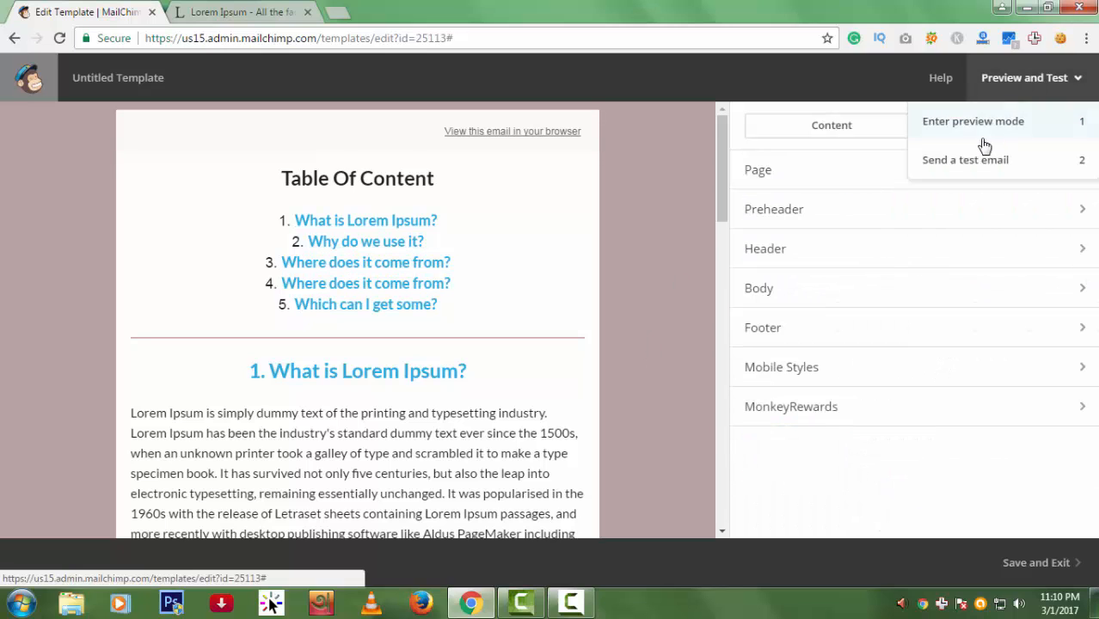
left_click(984, 135)
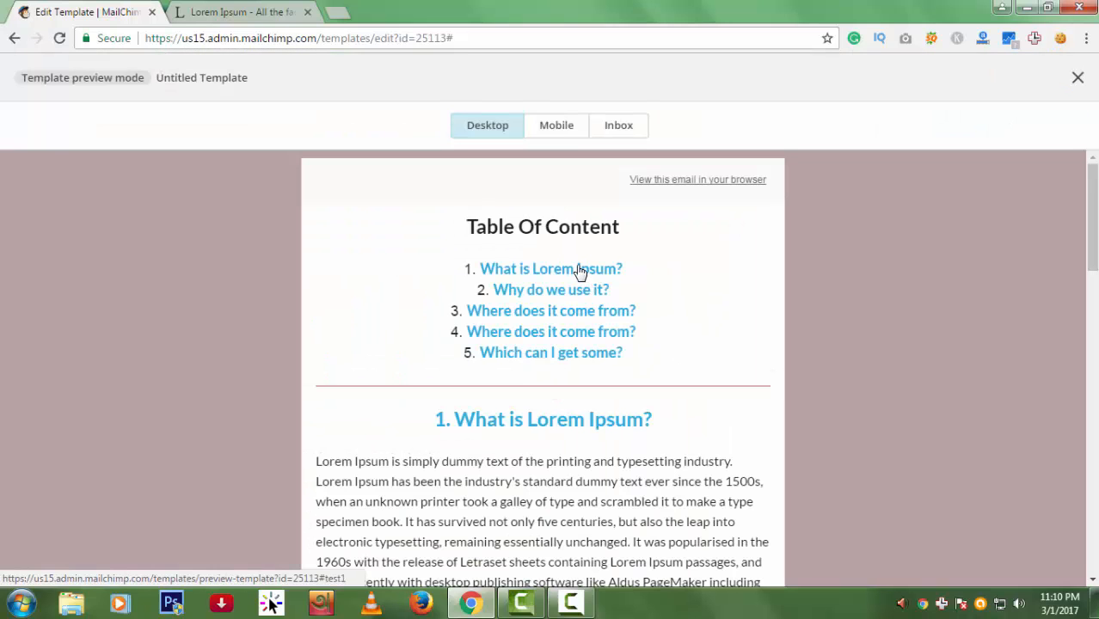
left_click(581, 271)
scroll(680, 317, "up", 3)
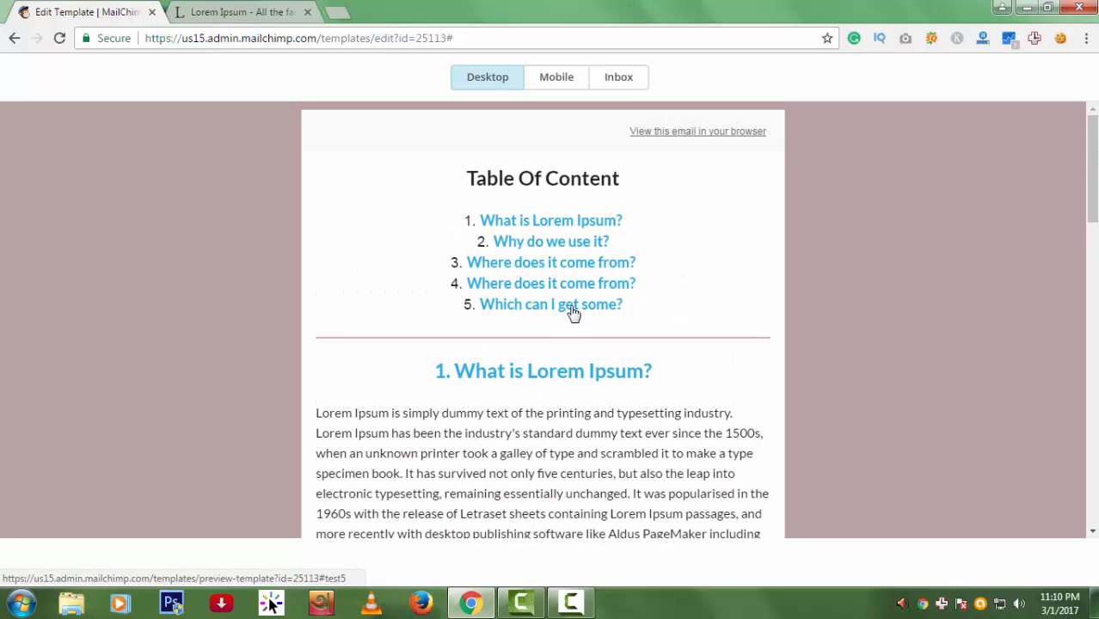
left_click(573, 315)
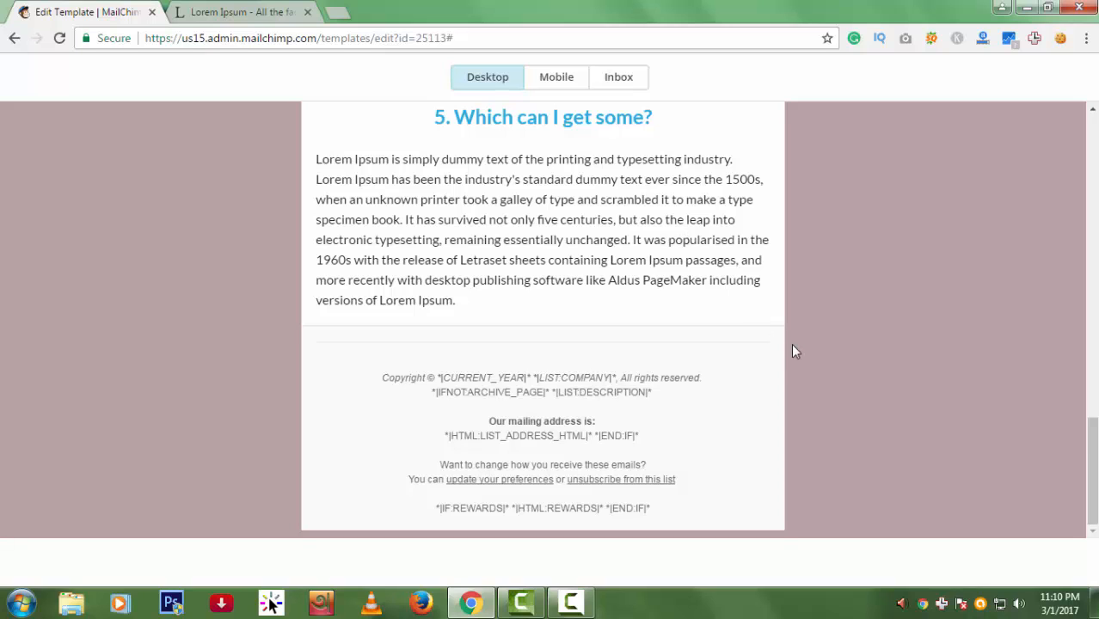
- Review the previewed email's numbered sections between the Table Of Content and the footer
scroll(791, 342, "up", 10)
scroll(680, 326, "up", 3)
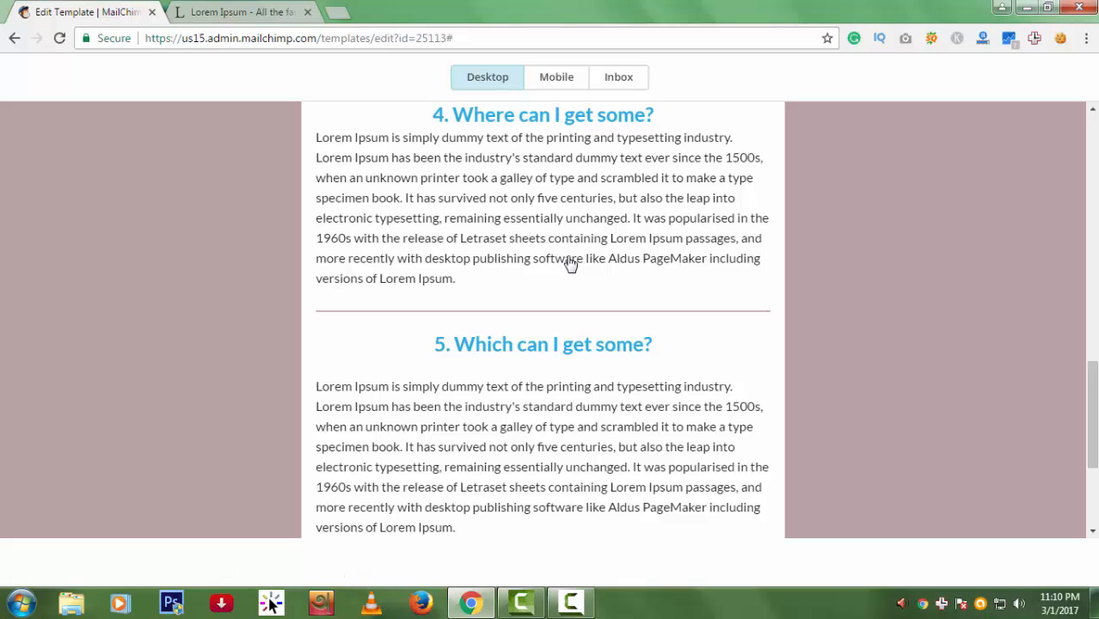
scroll(919, 320, "up", 8)
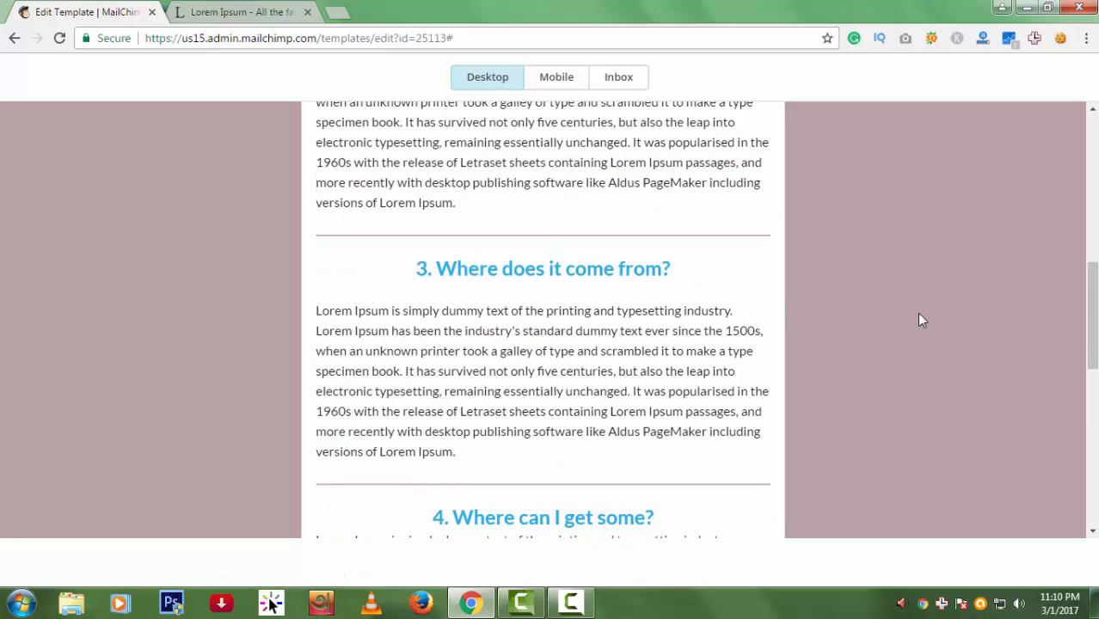
scroll(919, 320, "up", 4)
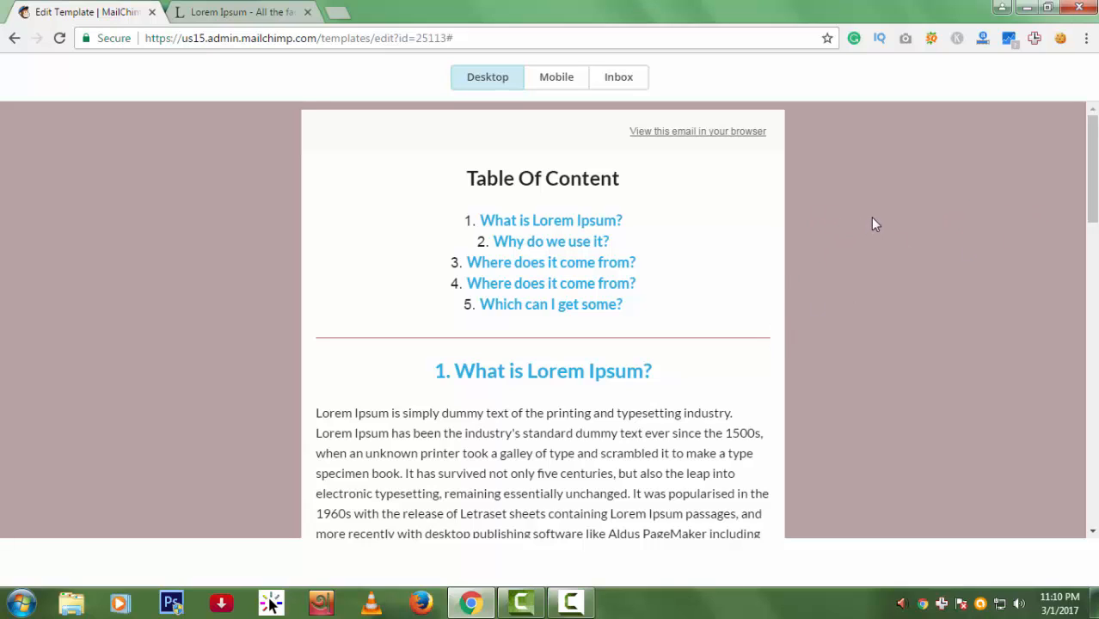
scroll(964, 297, "down", 13)
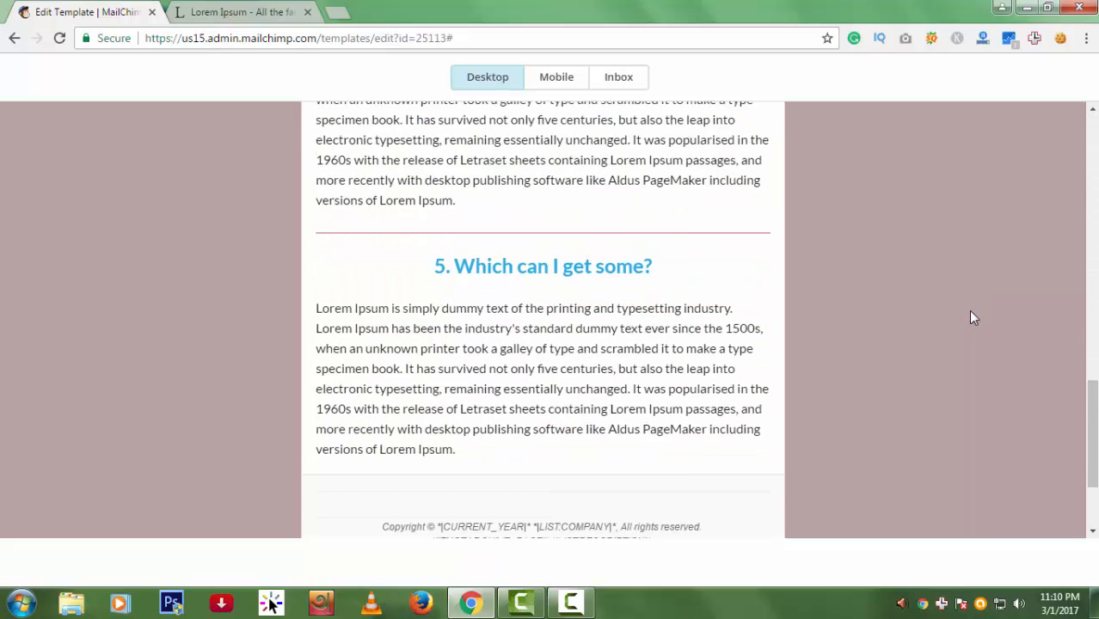
scroll(970, 318, "down", 2)
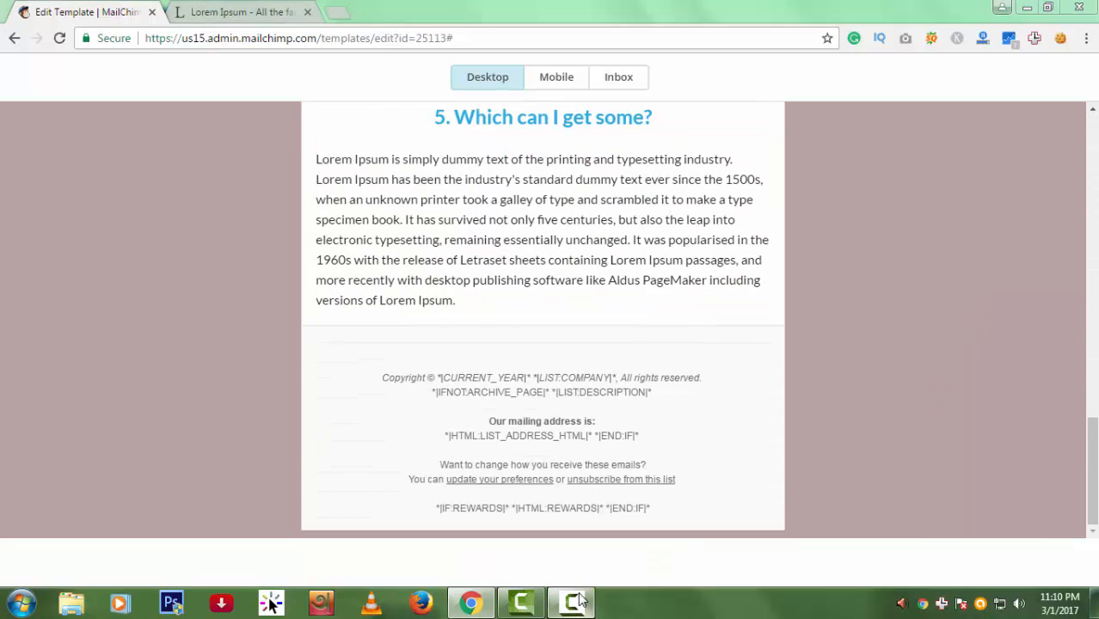